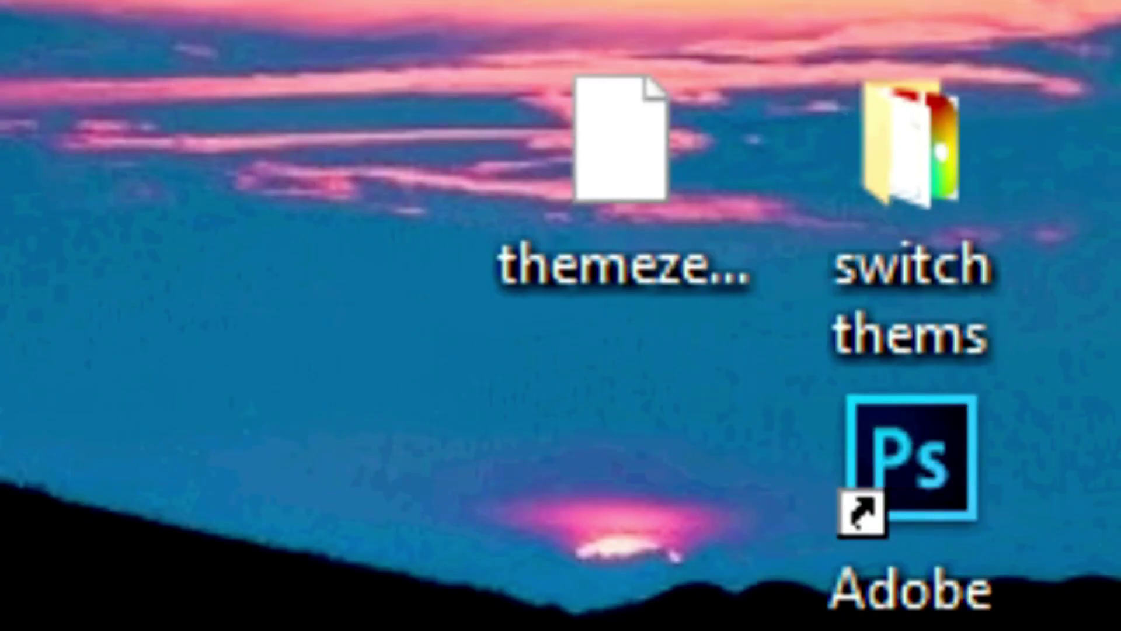
{"action": "left_click", "coordinate": [636, 280]}
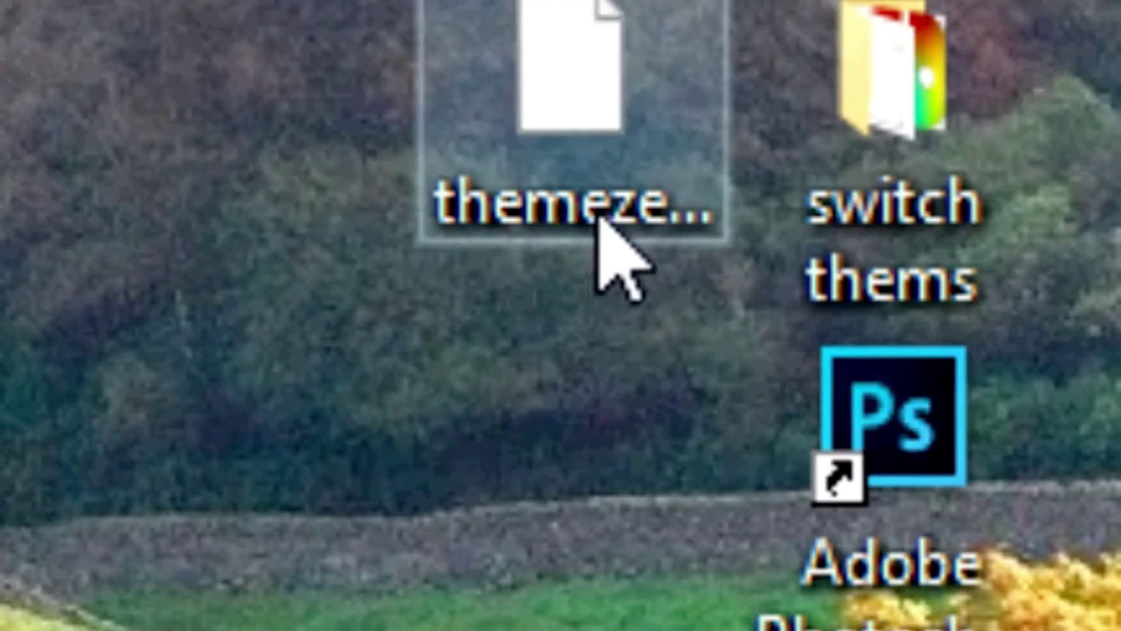
{"action": "left_click", "coordinate": [558, 207]}
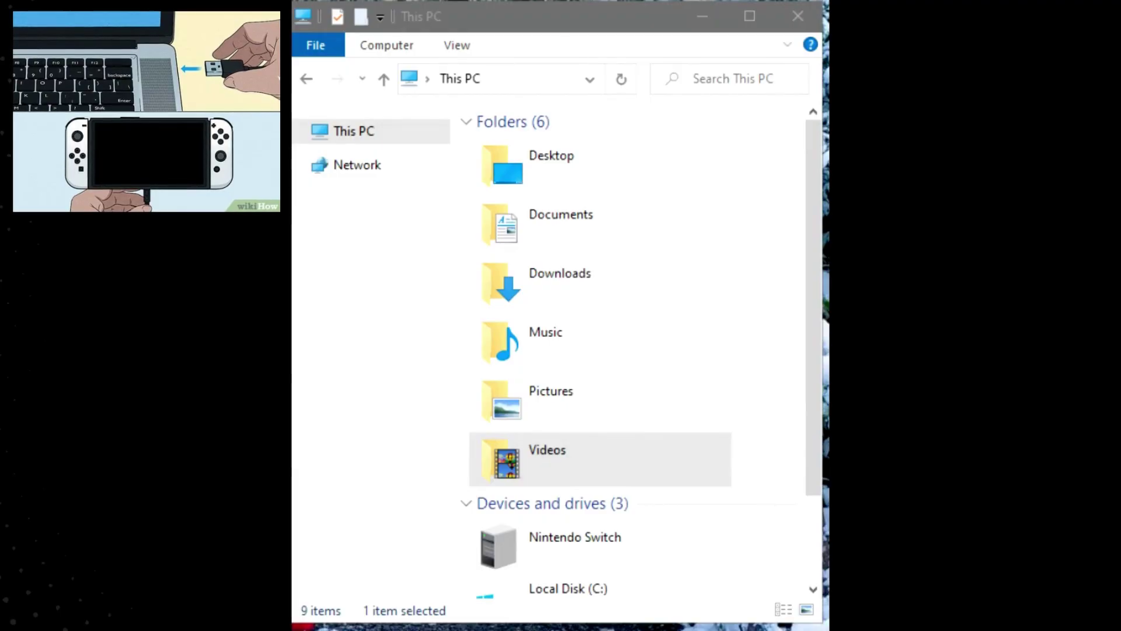
Open the SD card of the connected Nintendo Switch in File Explorer.
{"action": "left_click", "coordinate": [528, 540]}
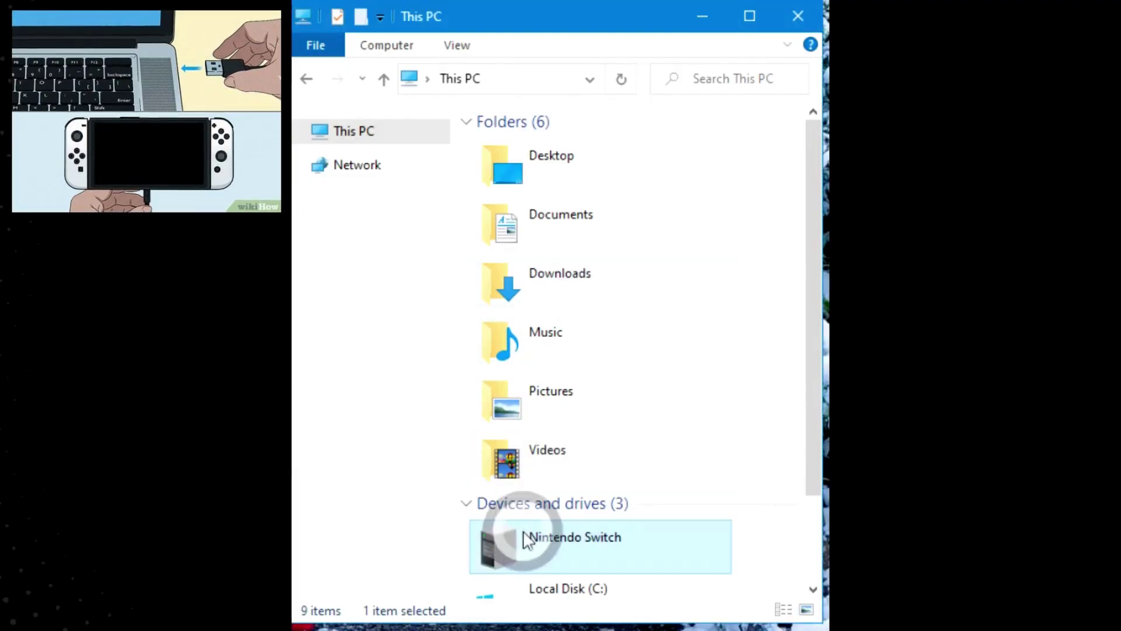
{"action": "left_click", "coordinate": [804, 416]}
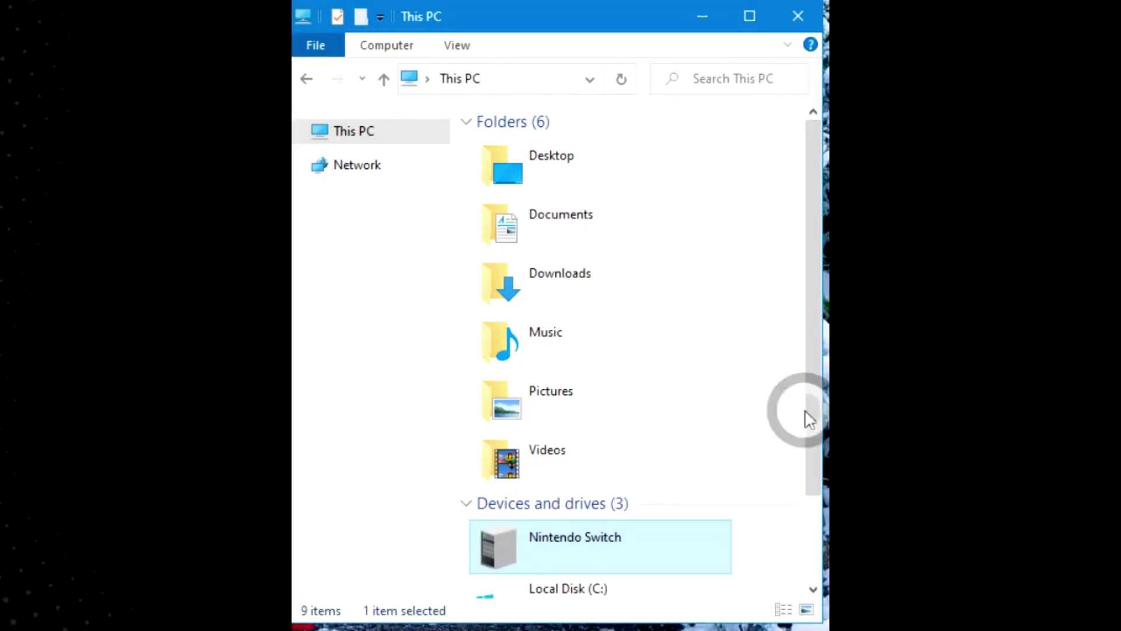
{"action": "left_click", "coordinate": [811, 526]}
{"action": "double_click", "coordinate": [572, 479]}
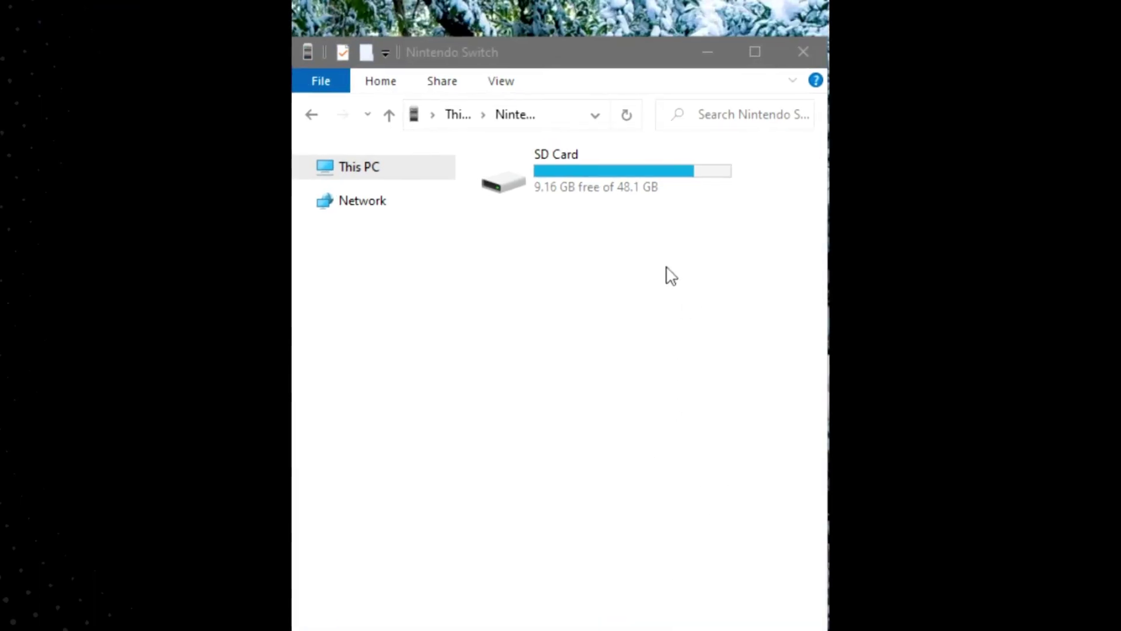
{"action": "double_click", "coordinate": [590, 180]}
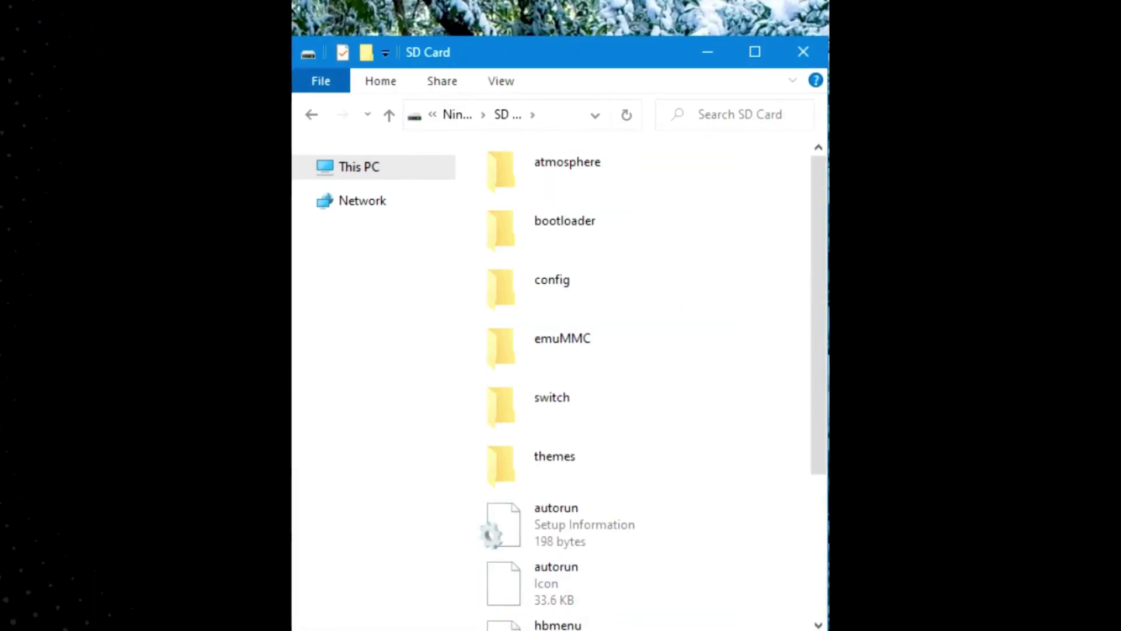
Open the switch folder on the SD card and copy the theme installer file into it.
{"action": "left_click", "coordinate": [551, 412]}
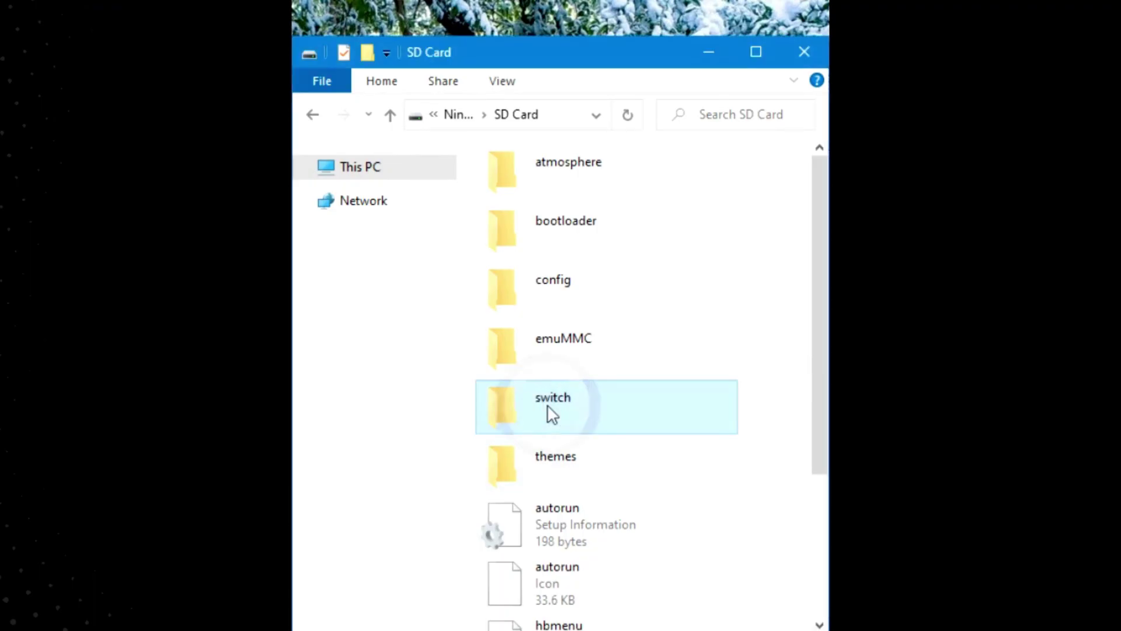
{"action": "left_click", "coordinate": [805, 5]}
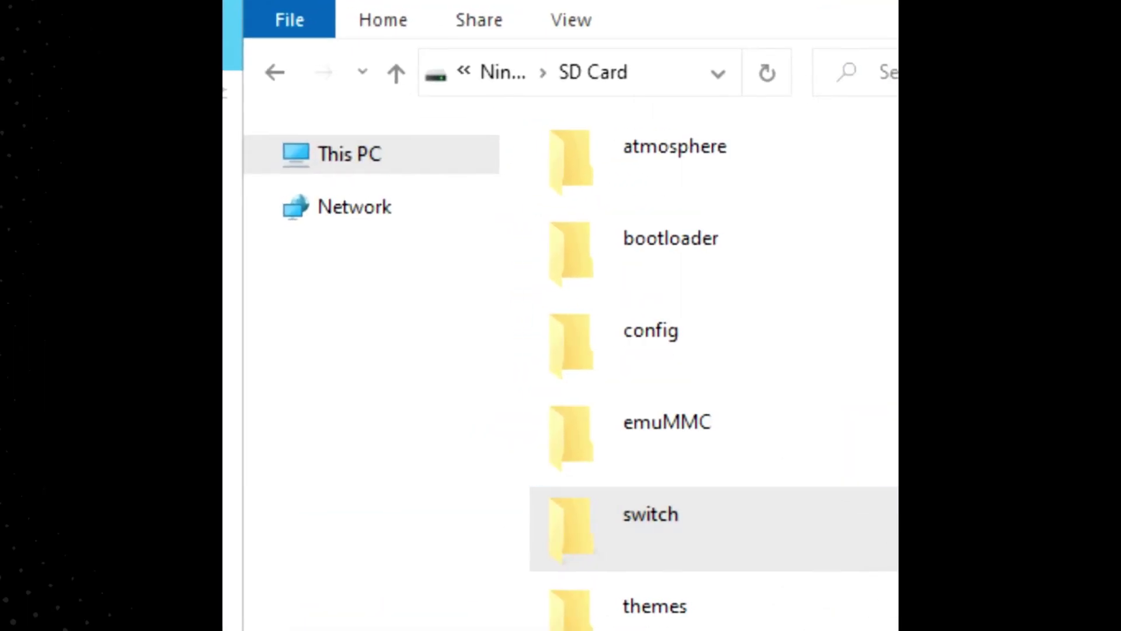
{"action": "left_click", "coordinate": [242, 15]}
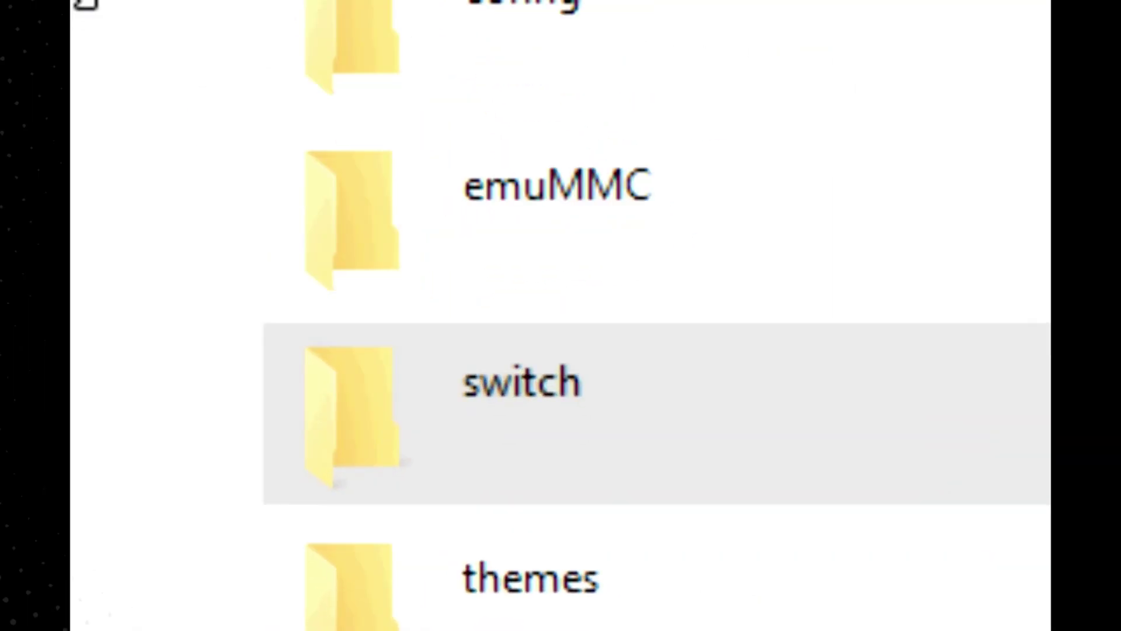
{"action": "double_click", "coordinate": [501, 454]}
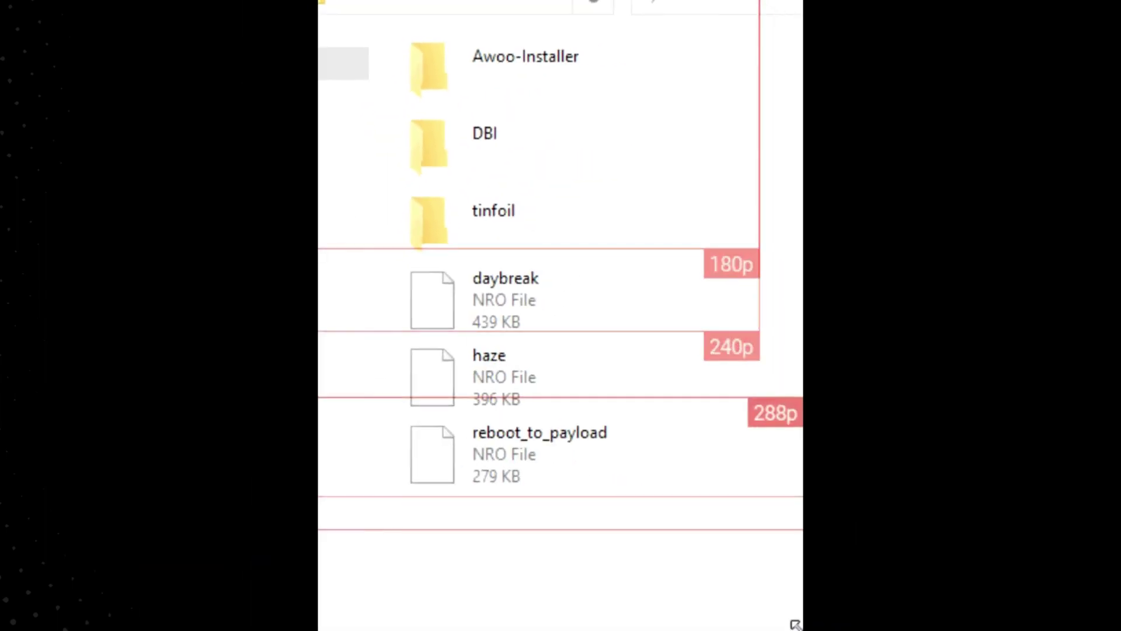
{"action": "left_click_drag", "start_coordinate": [793, 379], "coordinate": [426, 561]}
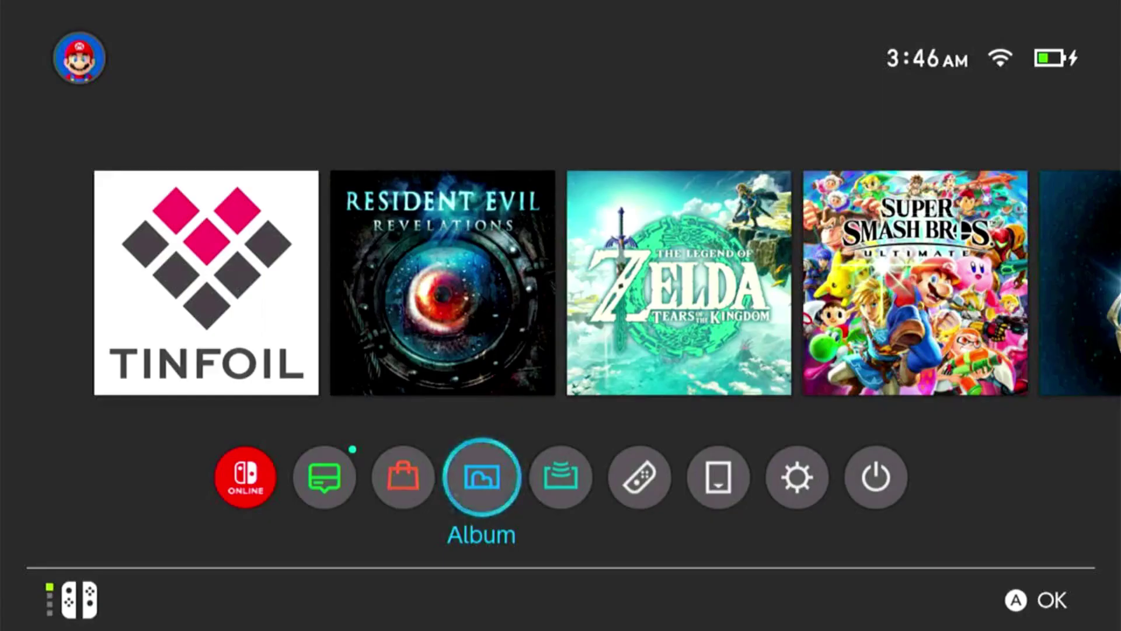
Open the homebrew menu through Album on the Switch and launch NXThemes Installer.
{"action": "key", "text": "Left"}
{"action": "key", "text": "Return"}
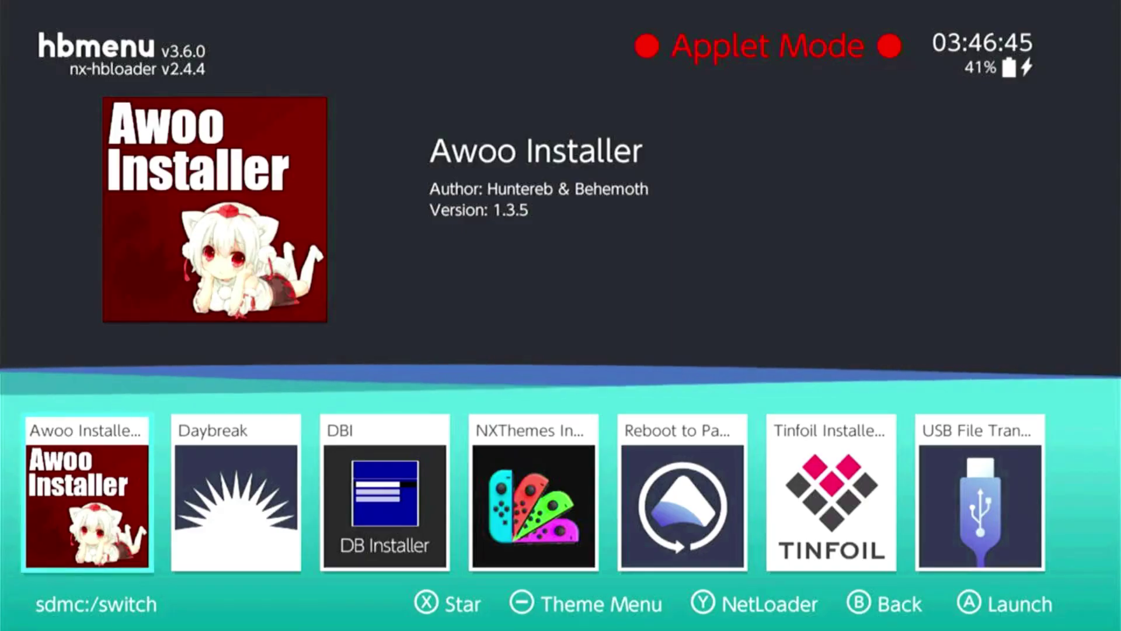
{"action": "key", "text": "Right"}
{"action": "key", "text": "Right"}
{"action": "key", "text": "Right"}
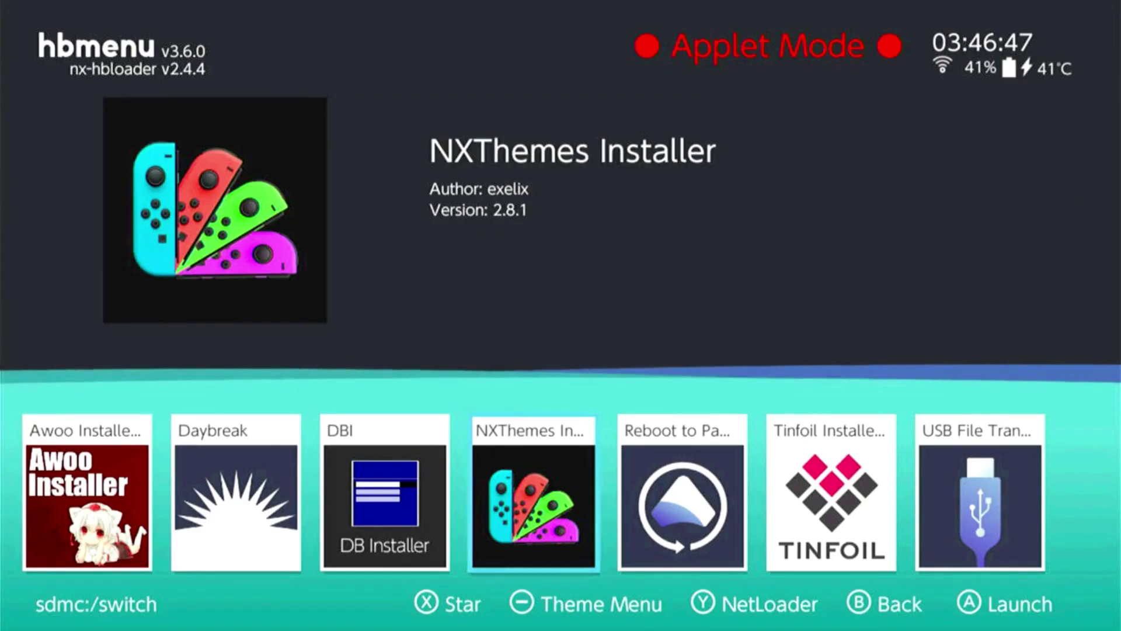
{"action": "key", "text": "Return"}
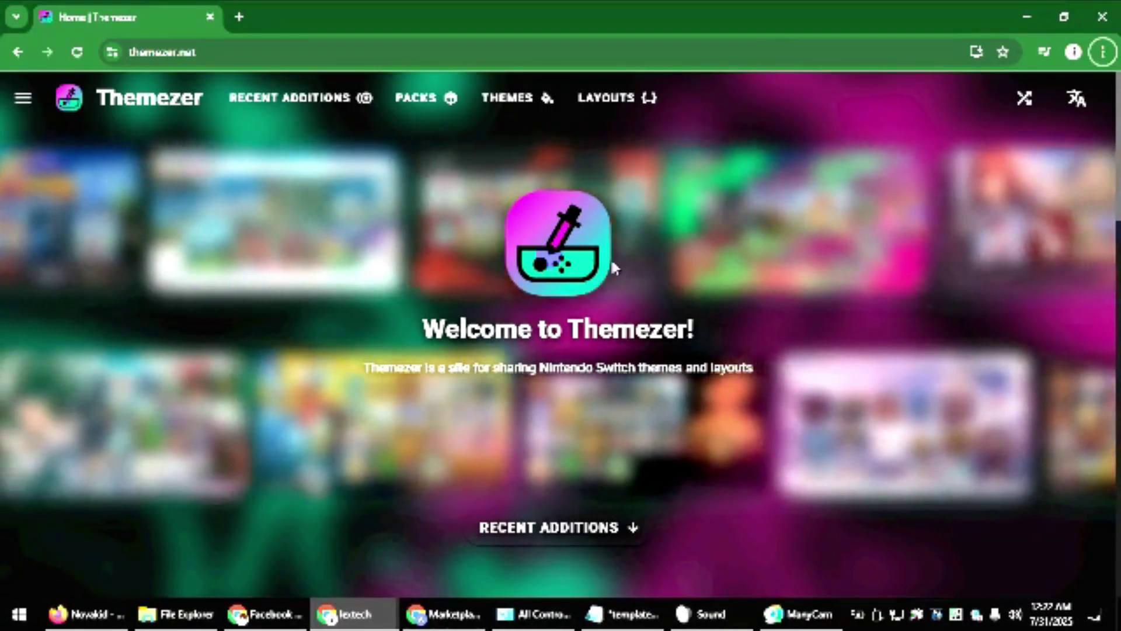
Look through the latest packs and themes in Themezer's recent additions in the web browser.
{"action": "left_click", "coordinate": [269, 108]}
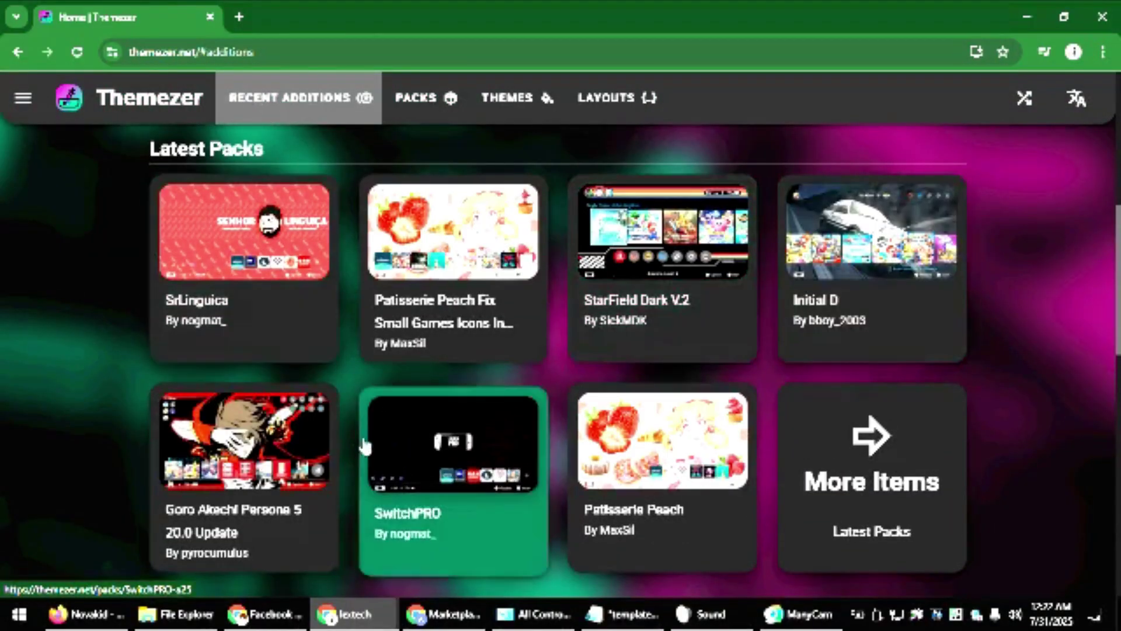
{"action": "scroll", "coordinate": [366, 446], "scroll_direction": "down", "scroll_amount": 4}
{"action": "scroll", "coordinate": [365, 453], "scroll_direction": "down", "scroll_amount": 3}
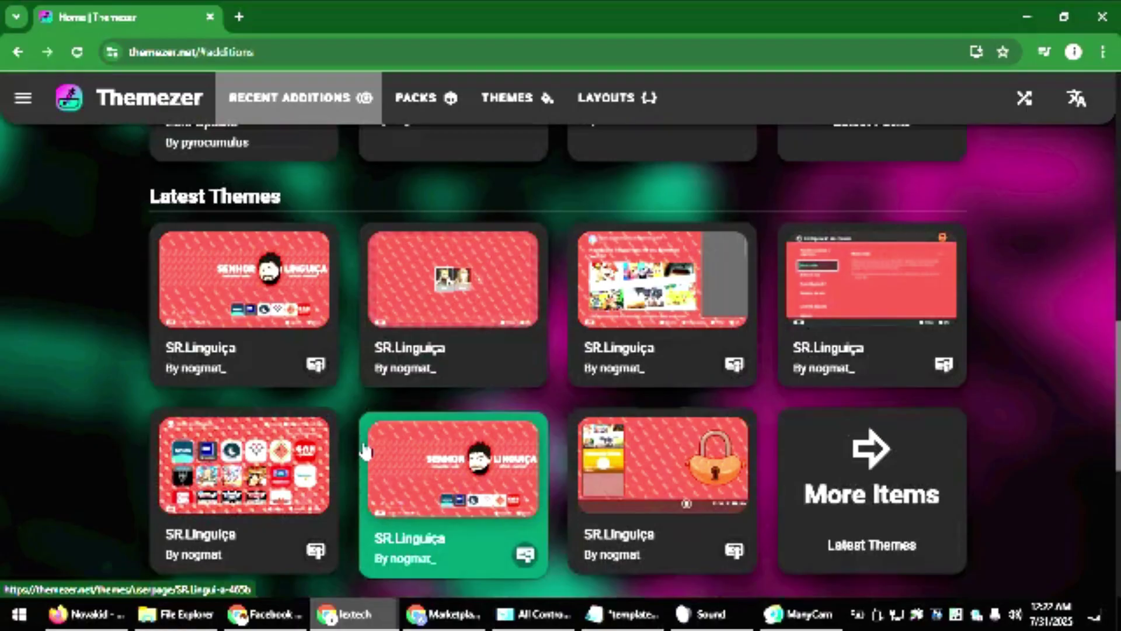
{"action": "scroll", "coordinate": [366, 452], "scroll_direction": "down", "scroll_amount": 3}
{"action": "scroll", "coordinate": [363, 450], "scroll_direction": "up", "scroll_amount": 10}
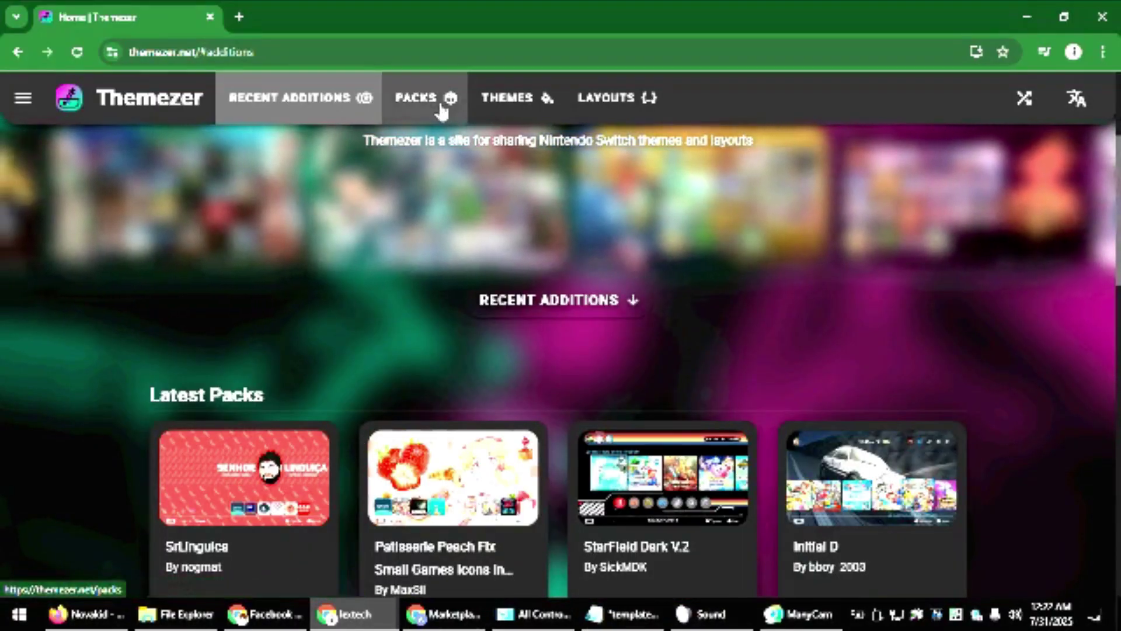
Find the Pixel Cyber Punk pack among Themezer's packs and download it.
{"action": "left_click", "coordinate": [440, 109]}
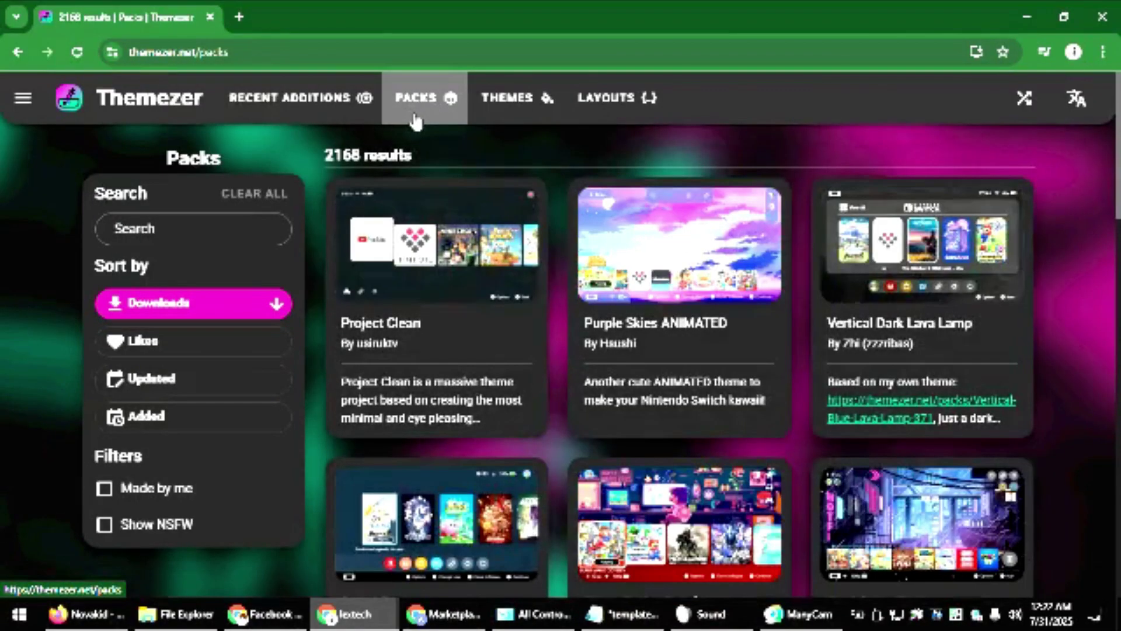
{"action": "scroll", "coordinate": [788, 436], "scroll_direction": "down", "scroll_amount": 4}
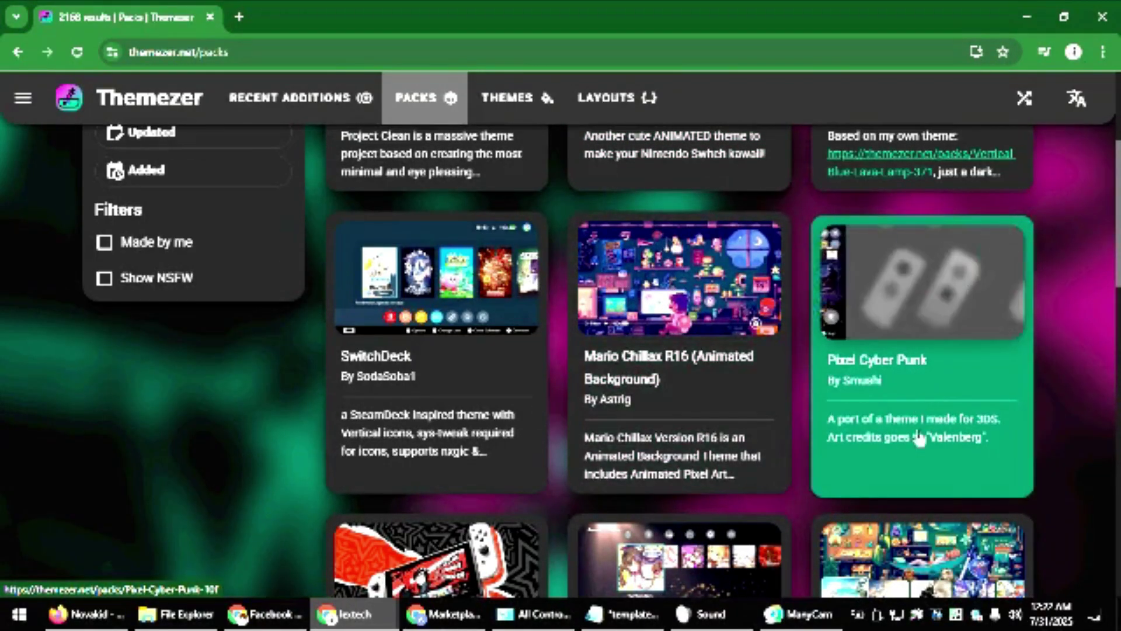
{"action": "left_click", "coordinate": [926, 376]}
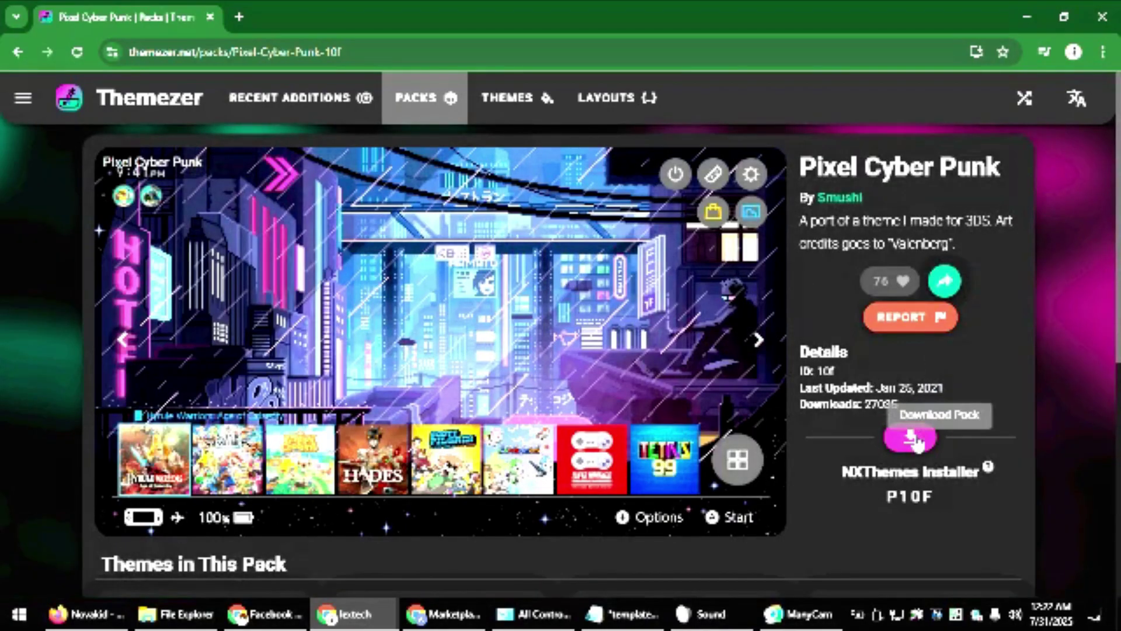
{"action": "left_click", "coordinate": [912, 441]}
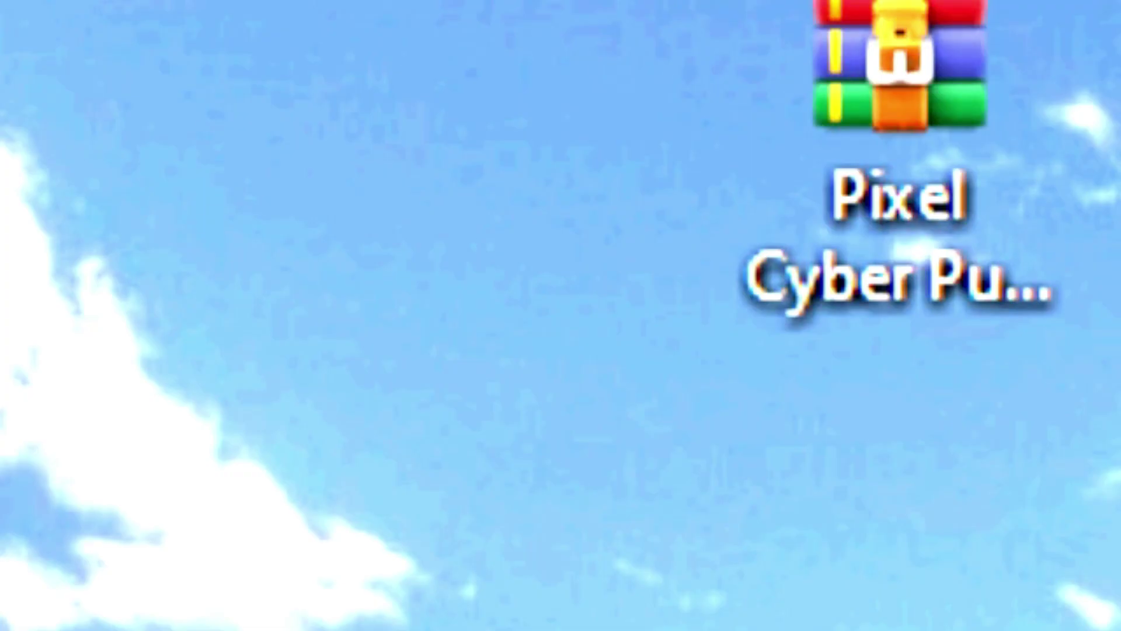
Open the downloaded Pixel Cyber Punk zip archive and check the full names of its NXTHEME files.
{"action": "left_click", "coordinate": [890, 303]}
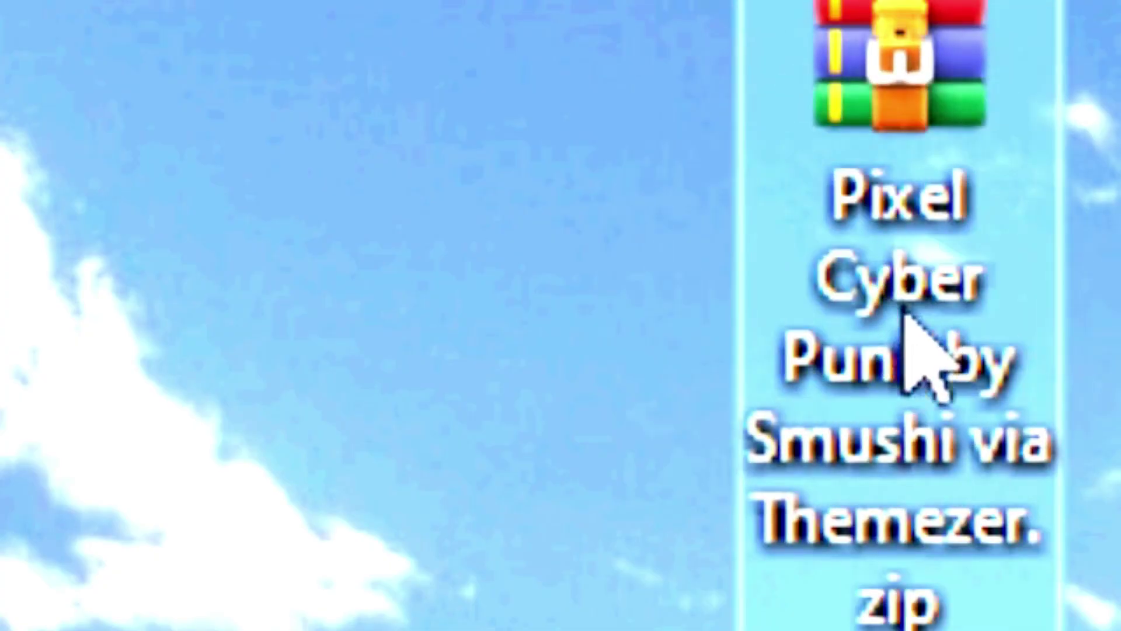
{"action": "key", "text": "Return"}
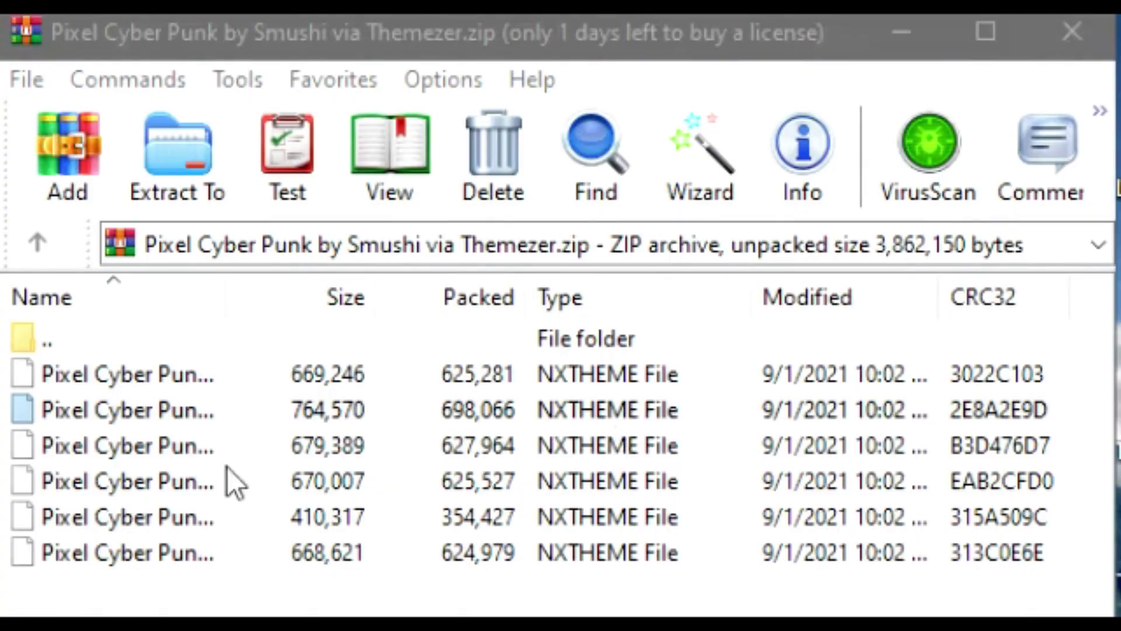
{"action": "left_click", "coordinate": [166, 409]}
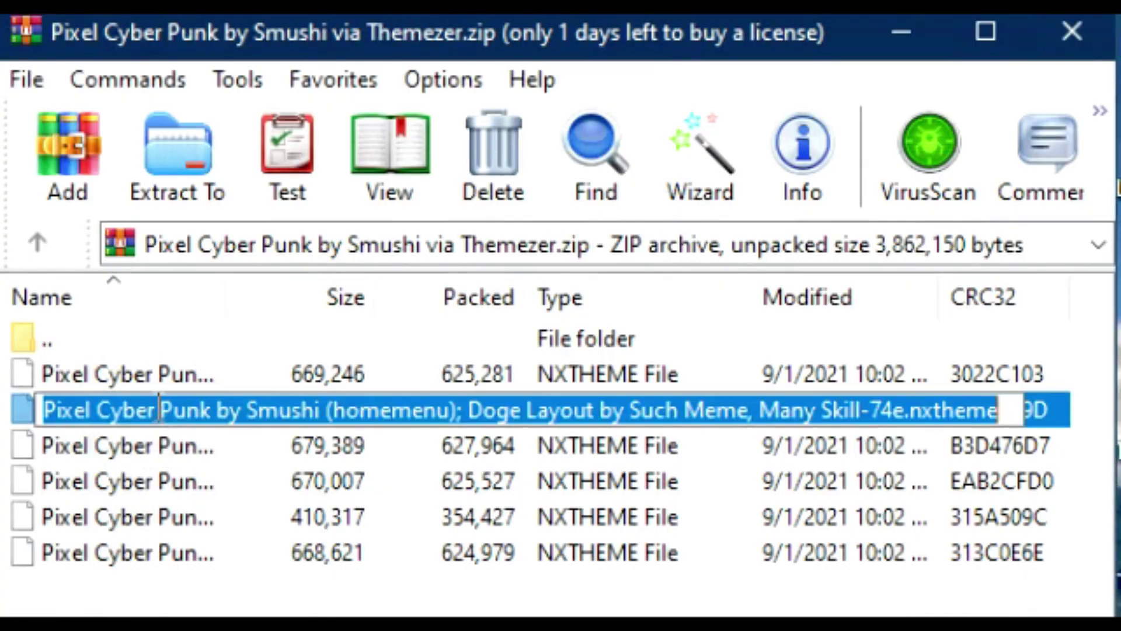
{"action": "left_click", "coordinate": [159, 451]}
{"action": "left_click", "coordinate": [158, 425]}
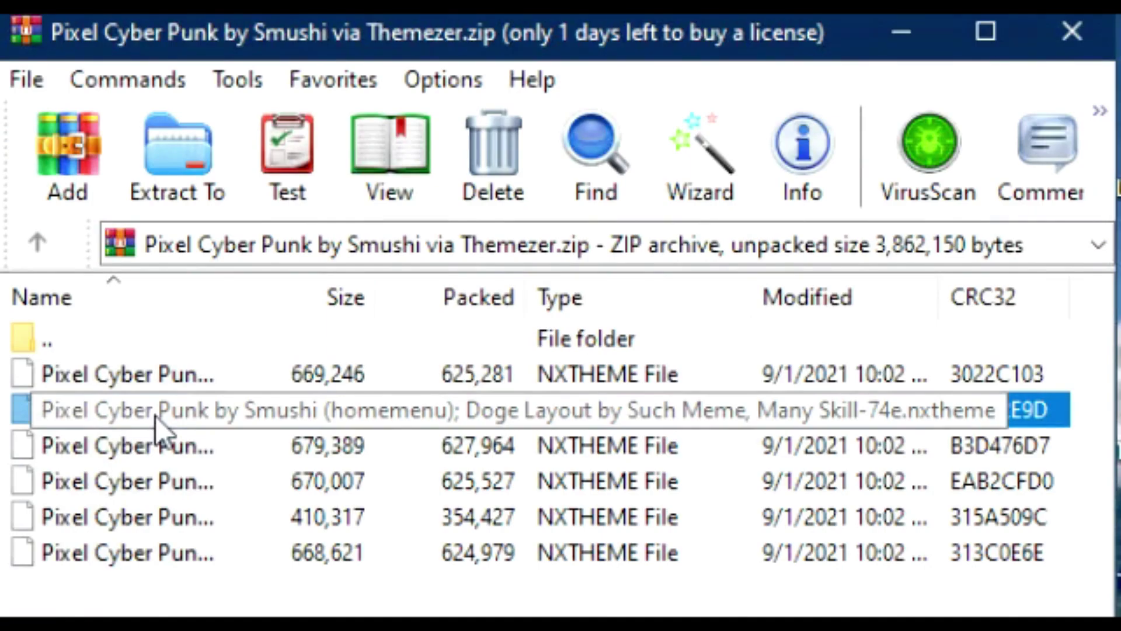
{"action": "left_click", "coordinate": [155, 447]}
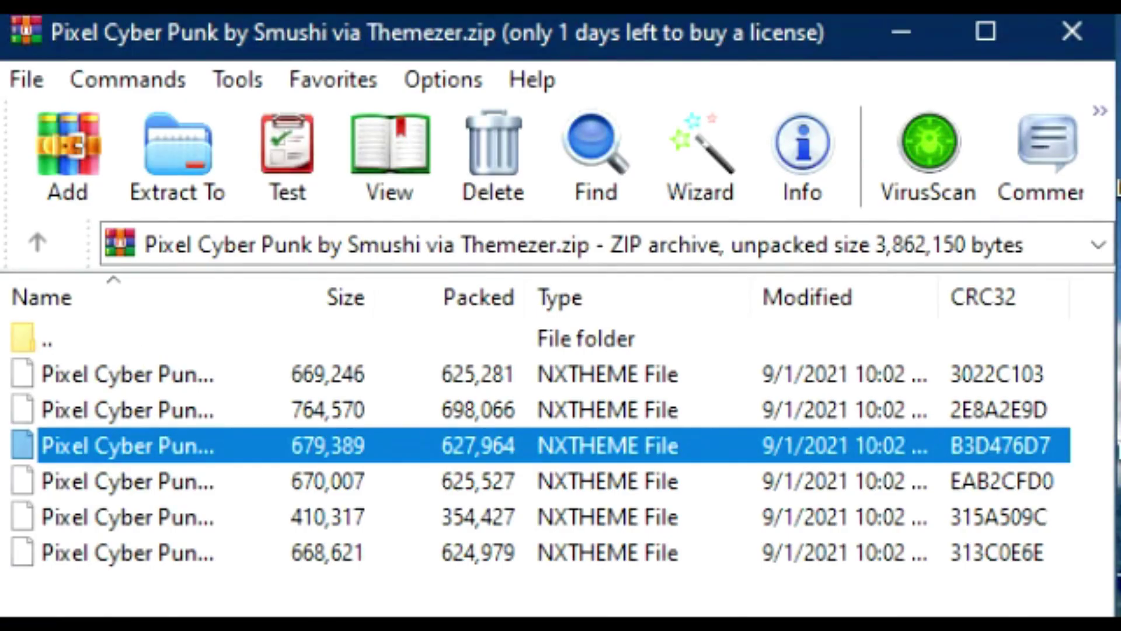
Switch to File Explorer and open the themes folder on the Nintendo Switch's SD card.
{"action": "key", "text": "super"}
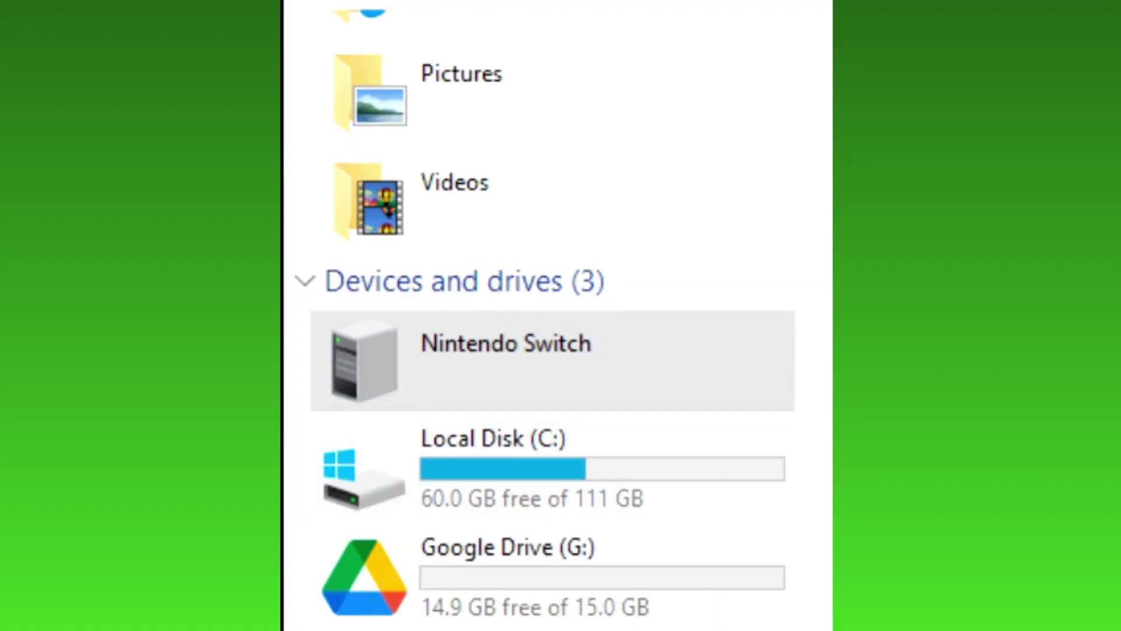
{"action": "double_click", "coordinate": [439, 346]}
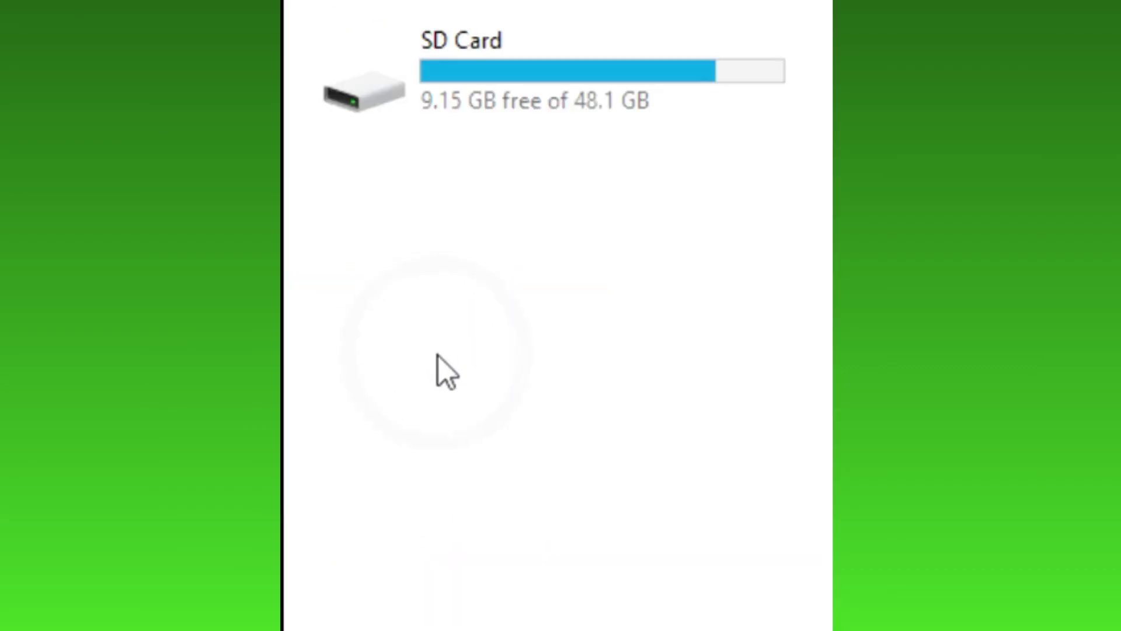
{"action": "double_click", "coordinate": [503, 77]}
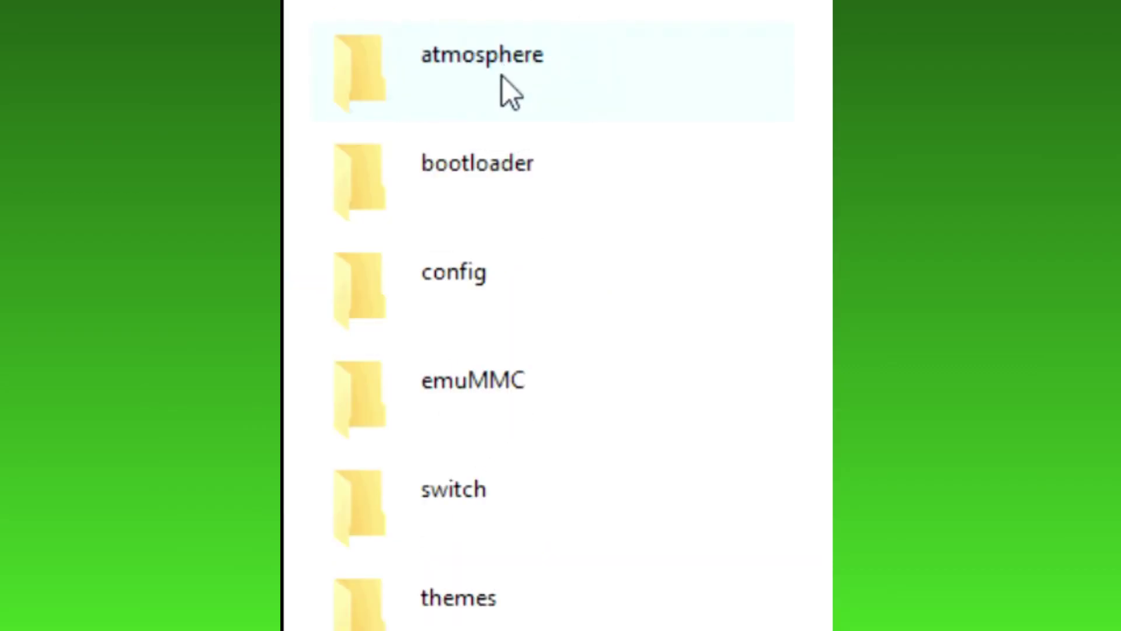
{"action": "scroll", "coordinate": [477, 354], "scroll_direction": "down", "scroll_amount": 3}
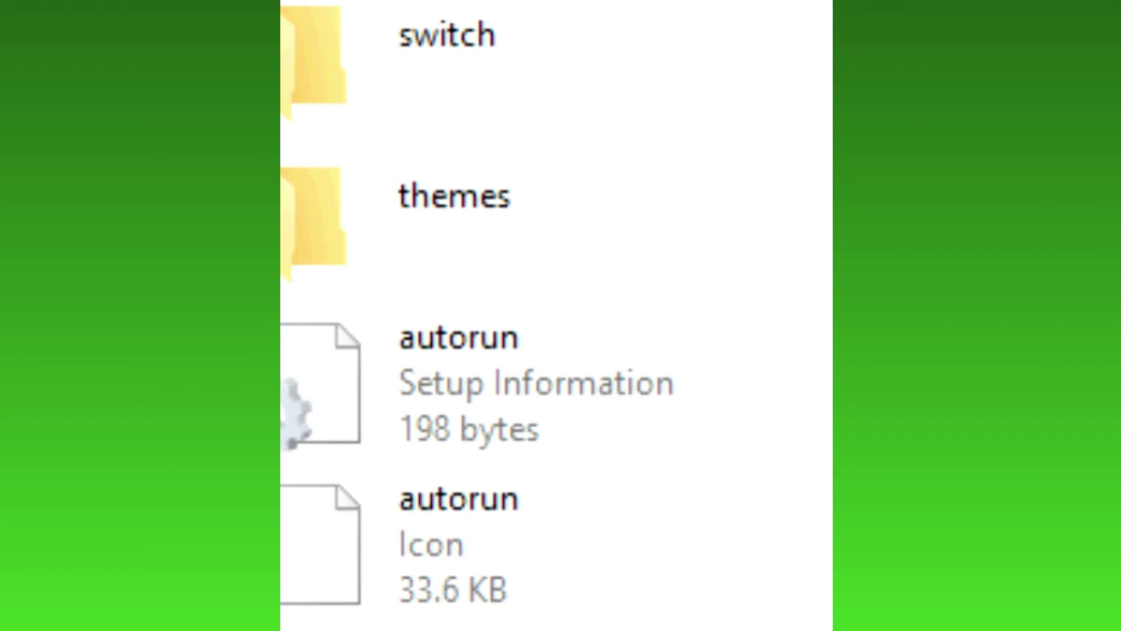
{"action": "double_click", "coordinate": [483, 209]}
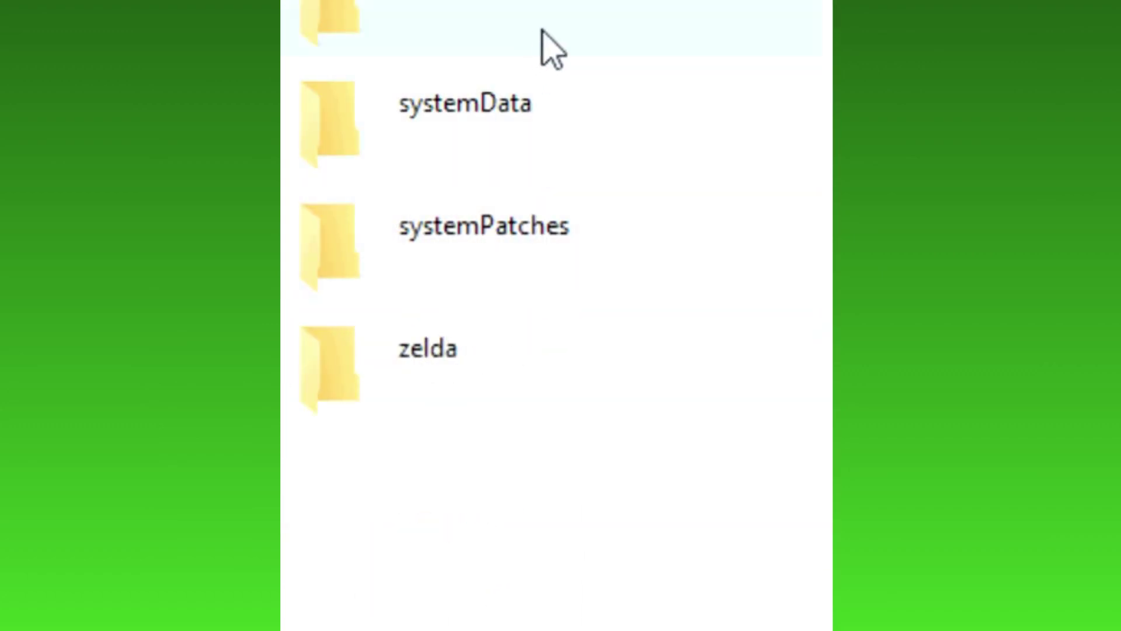
Create a new folder named "punk" inside the SD card's themes folder.
{"action": "scroll", "coordinate": [555, 10], "scroll_direction": "up", "scroll_amount": 1}
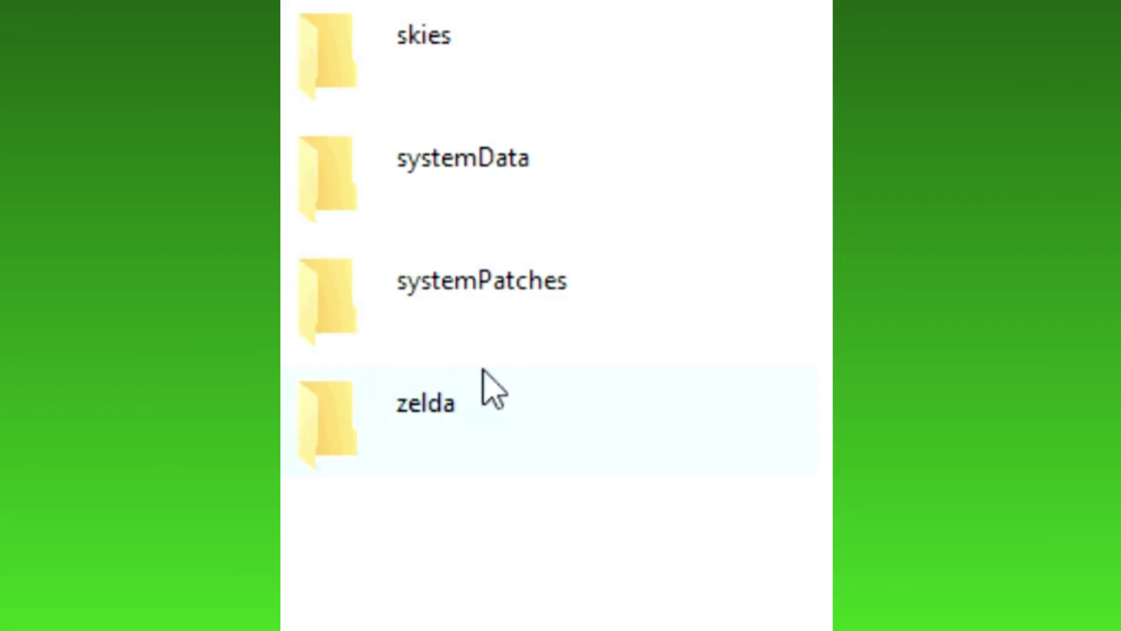
{"action": "right_click", "coordinate": [348, 559]}
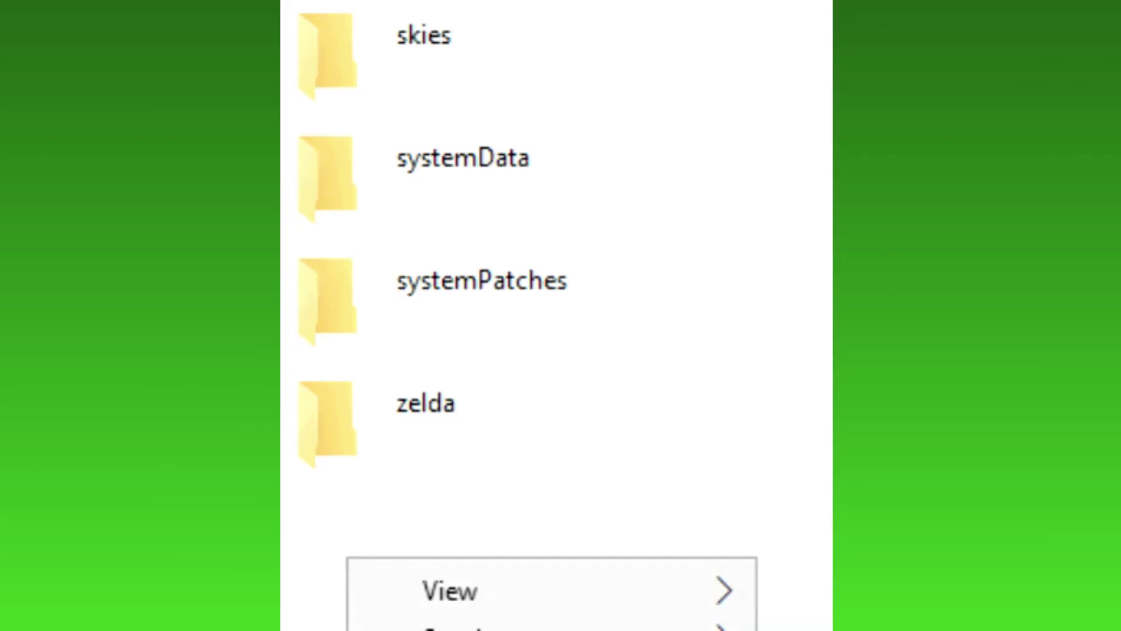
{"action": "left_click", "coordinate": [805, 628]}
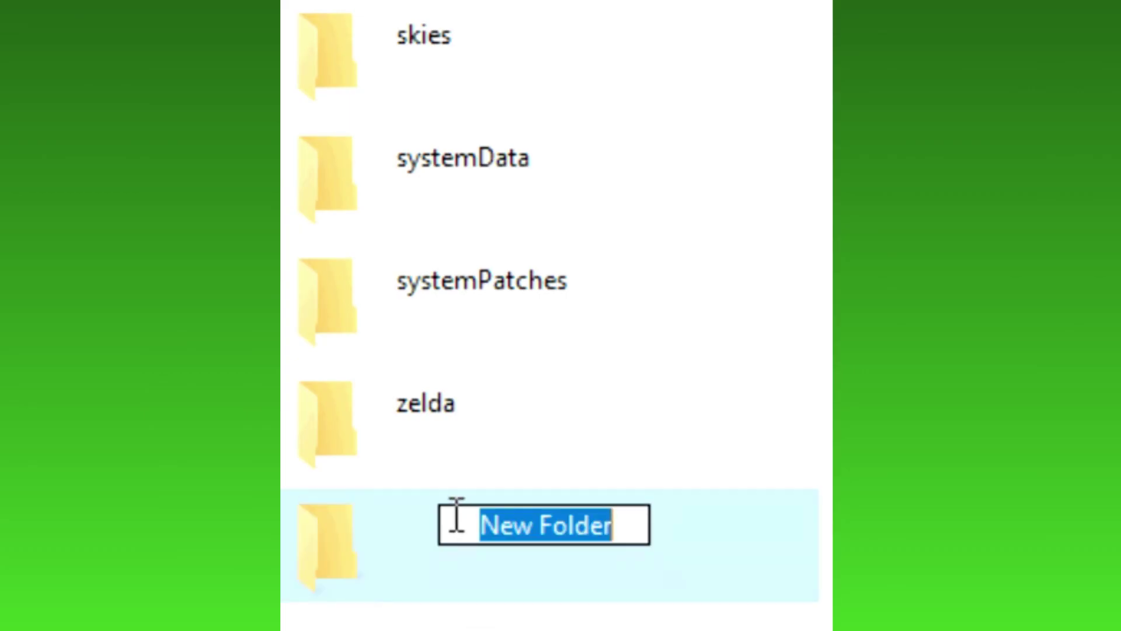
{"action": "type", "text": "punk"}
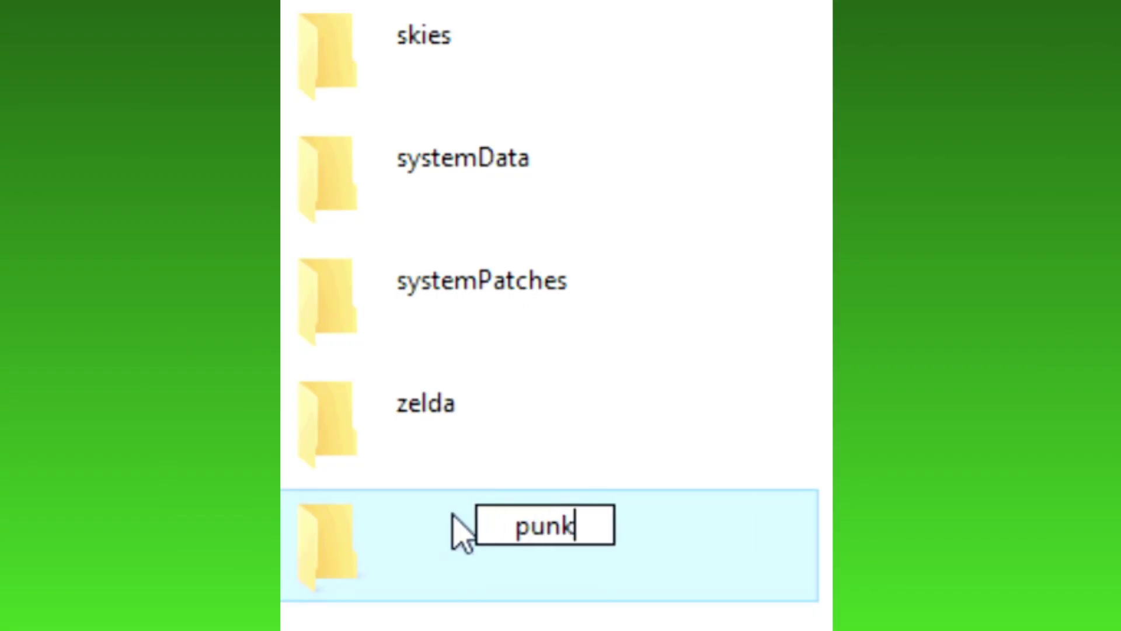
{"action": "key", "text": "Return"}
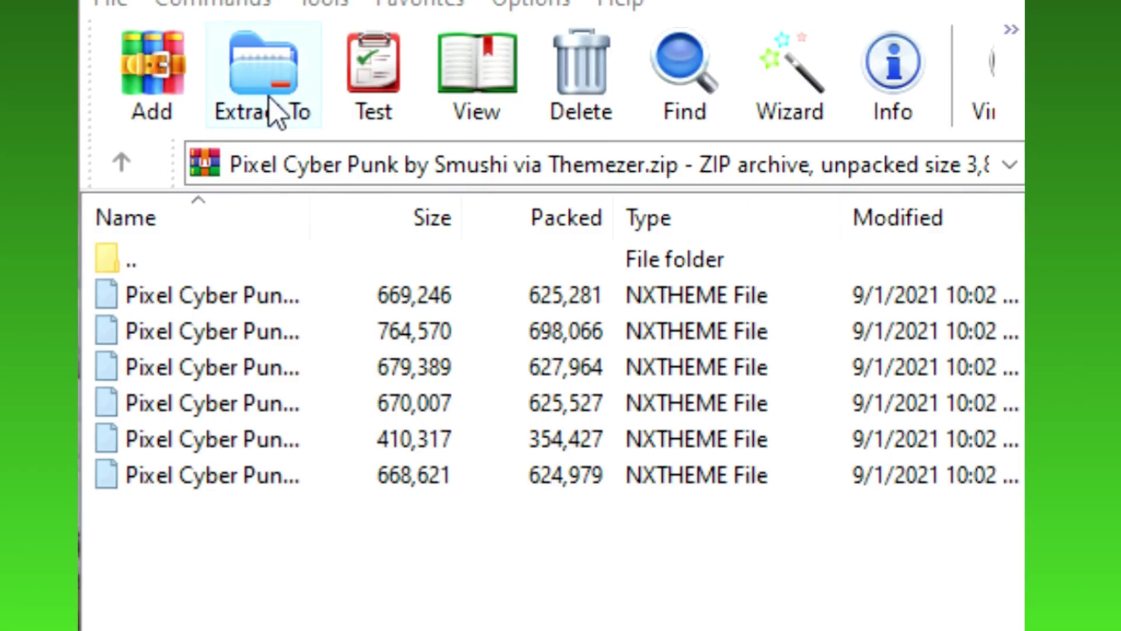
Copy all six Pixel Cyber Punk NXTHEME files from the zip archive into the empty themes folder, and copy the pasted files.
{"action": "left_click_drag", "start_coordinate": [219, 523], "coordinate": [254, 321]}
{"action": "right_click", "coordinate": [254, 321]}
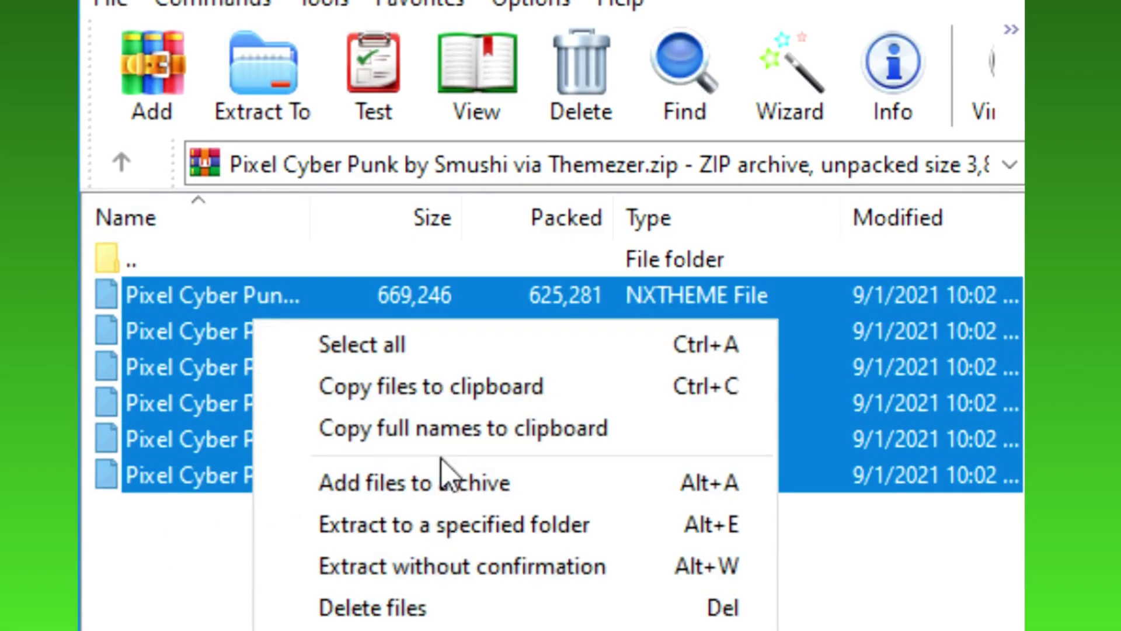
{"action": "left_click", "coordinate": [441, 400]}
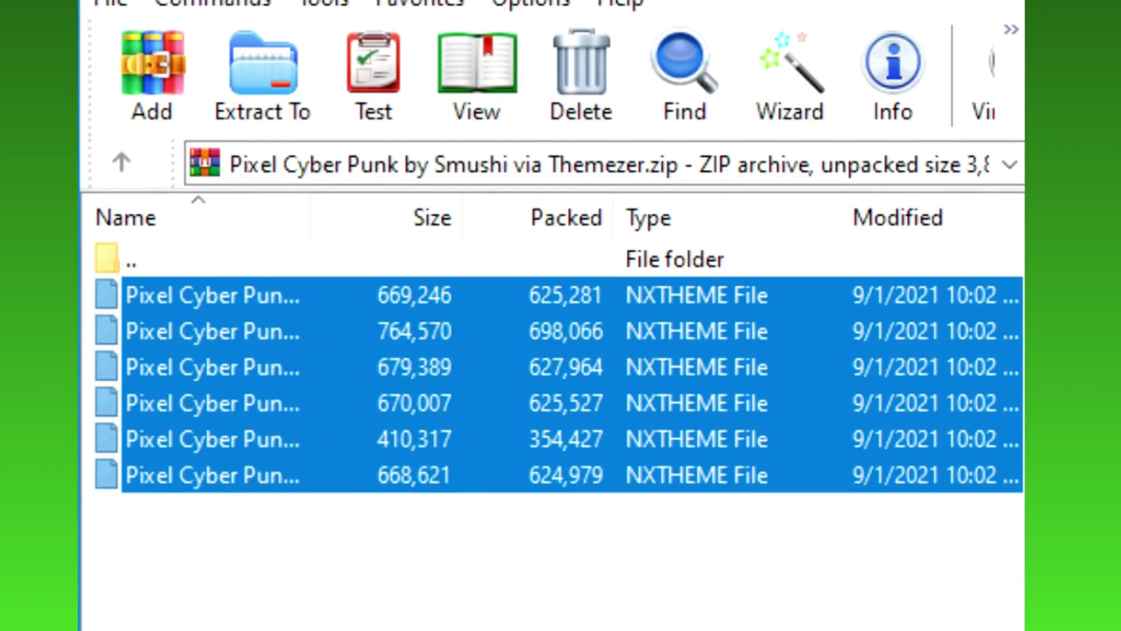
{"action": "key", "text": "alt+Tab"}
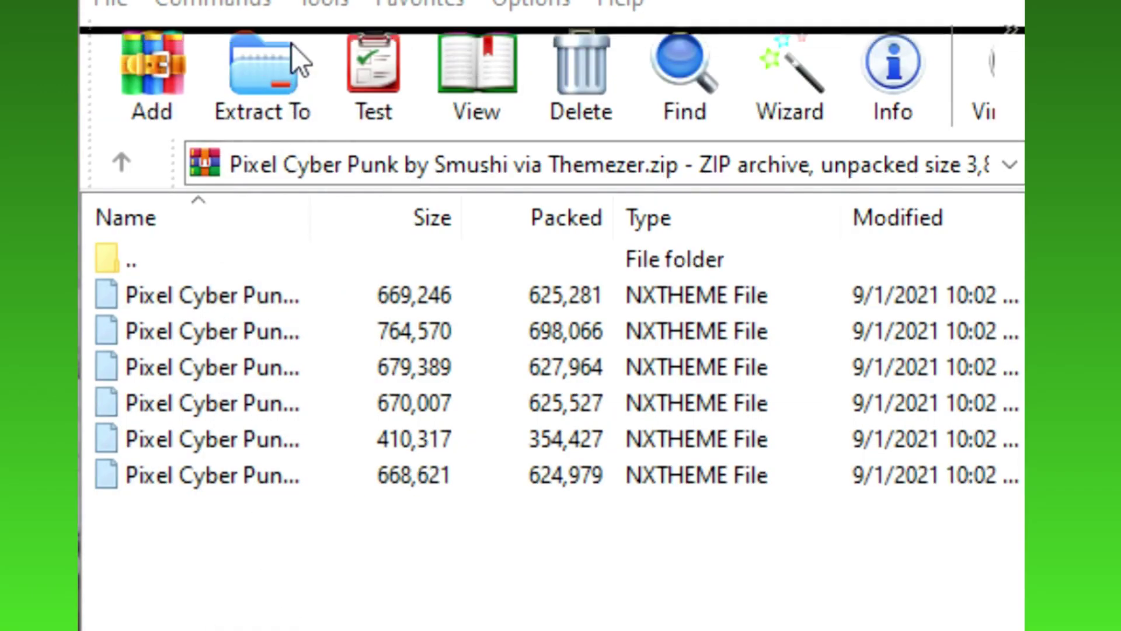
{"action": "key", "text": "alt+Tab"}
{"action": "right_click", "coordinate": [304, 425]}
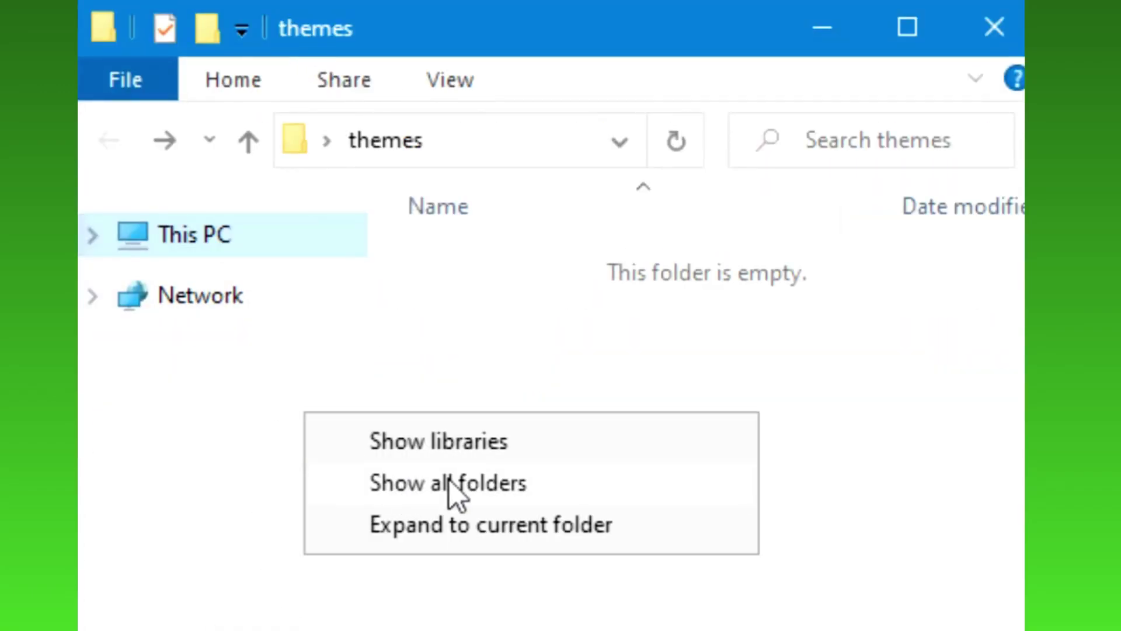
{"action": "right_click", "coordinate": [644, 370]}
{"action": "left_click", "coordinate": [762, 624]}
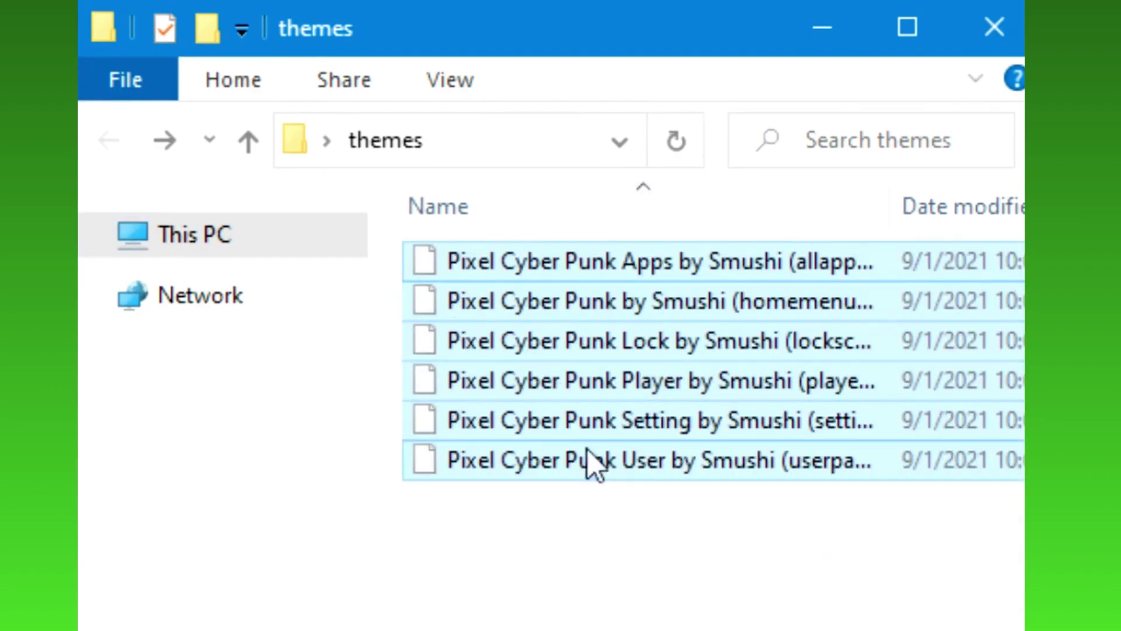
{"action": "right_click", "coordinate": [543, 342]}
{"action": "left_click", "coordinate": [596, 477]}
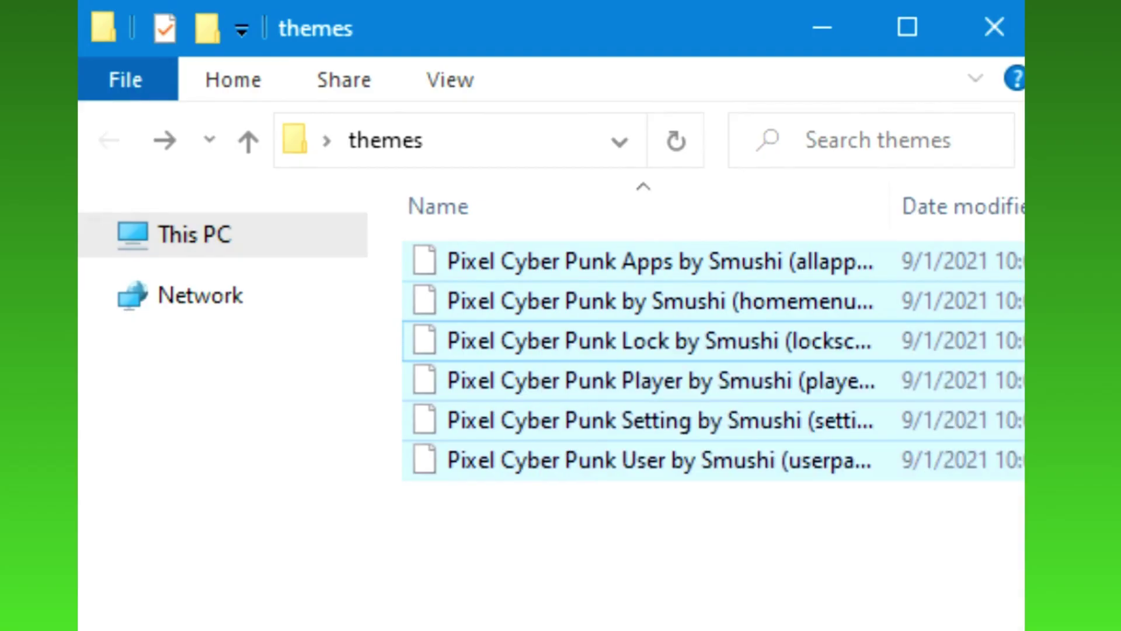
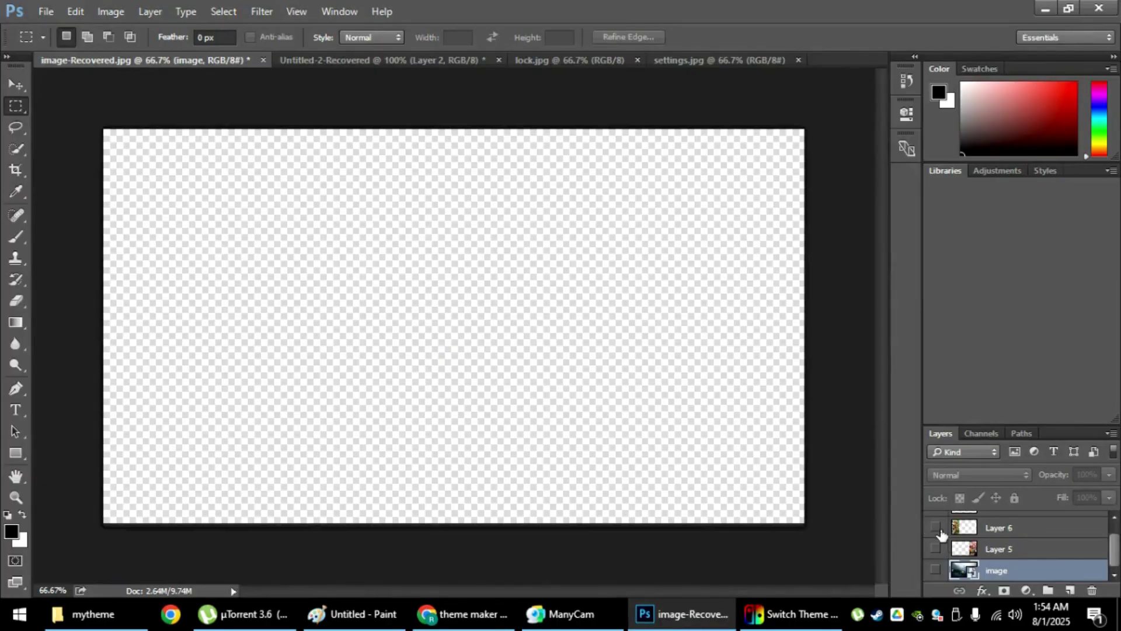
Make Layer 6, Layer 5 and the image layer visible in the image-Recovered.jpg document.
{"action": "left_click", "coordinate": [936, 527]}
{"action": "left_click", "coordinate": [936, 548]}
{"action": "left_click", "coordinate": [935, 570]}
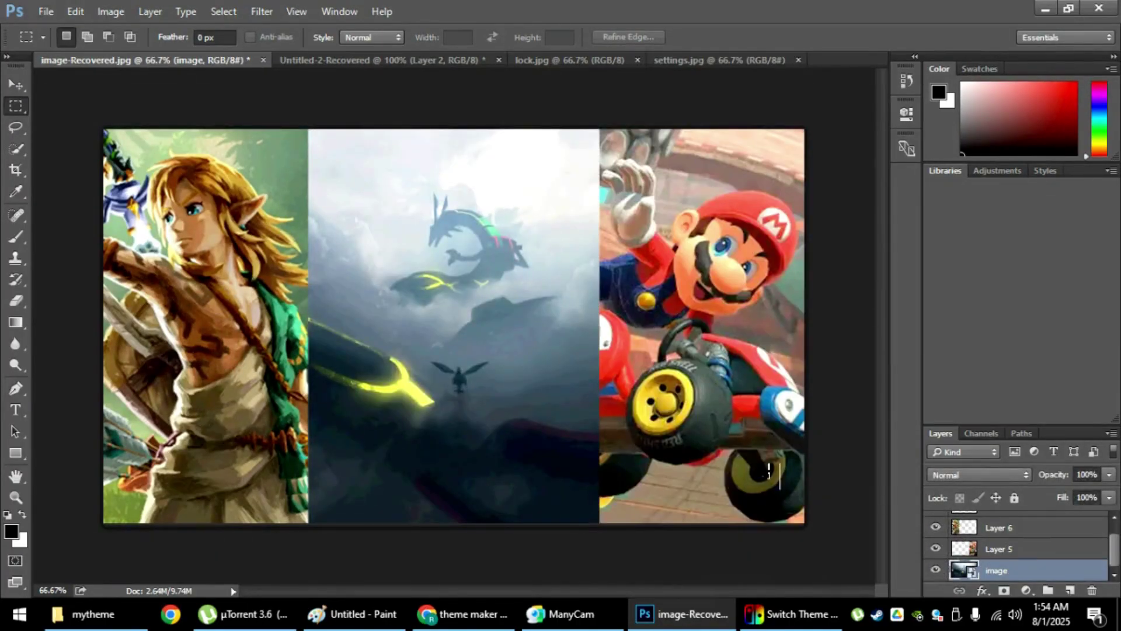
Save the artwork as a JPEG named "home" in the Desktop's mytheme folder with quality 12.
{"action": "left_click", "coordinate": [47, 13]}
{"action": "left_click", "coordinate": [82, 194]}
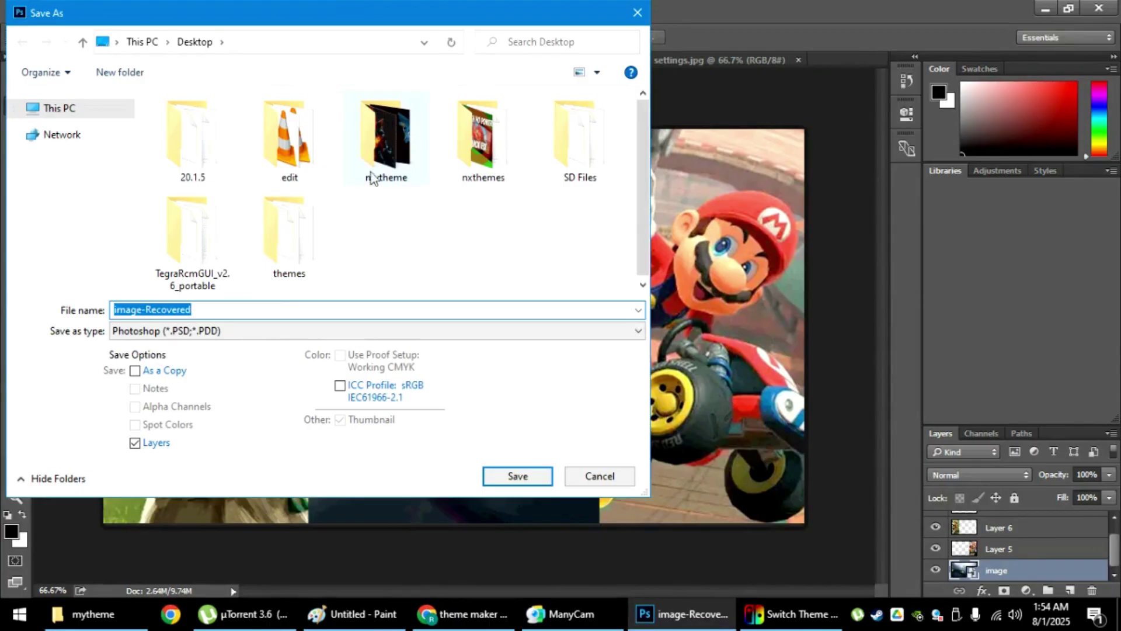
{"action": "double_click", "coordinate": [391, 145]}
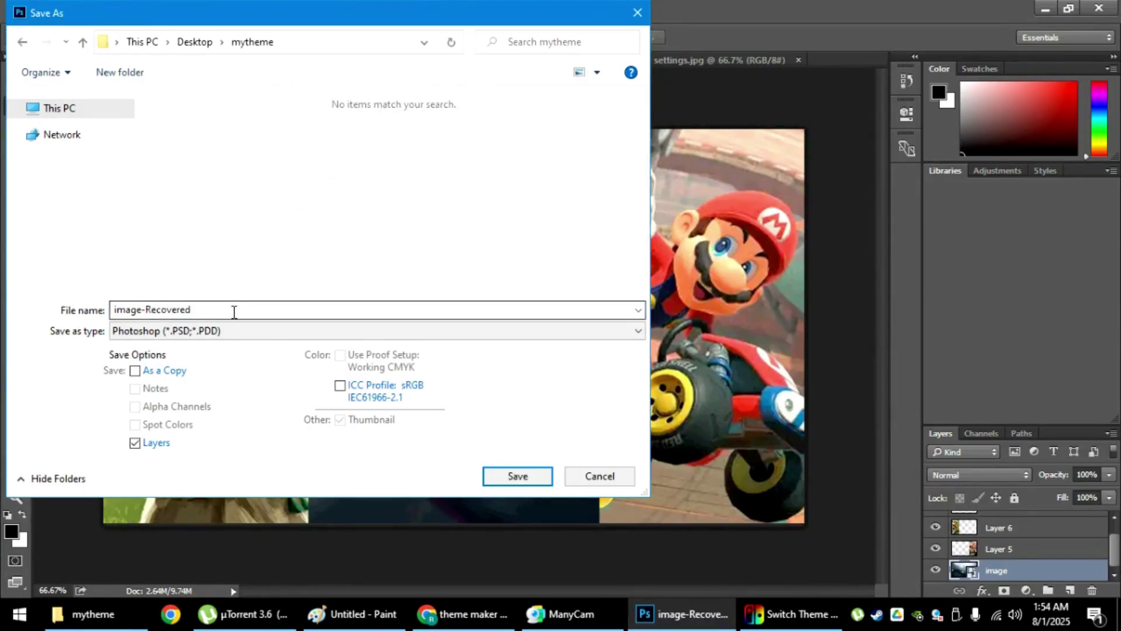
{"action": "left_click", "coordinate": [234, 333]}
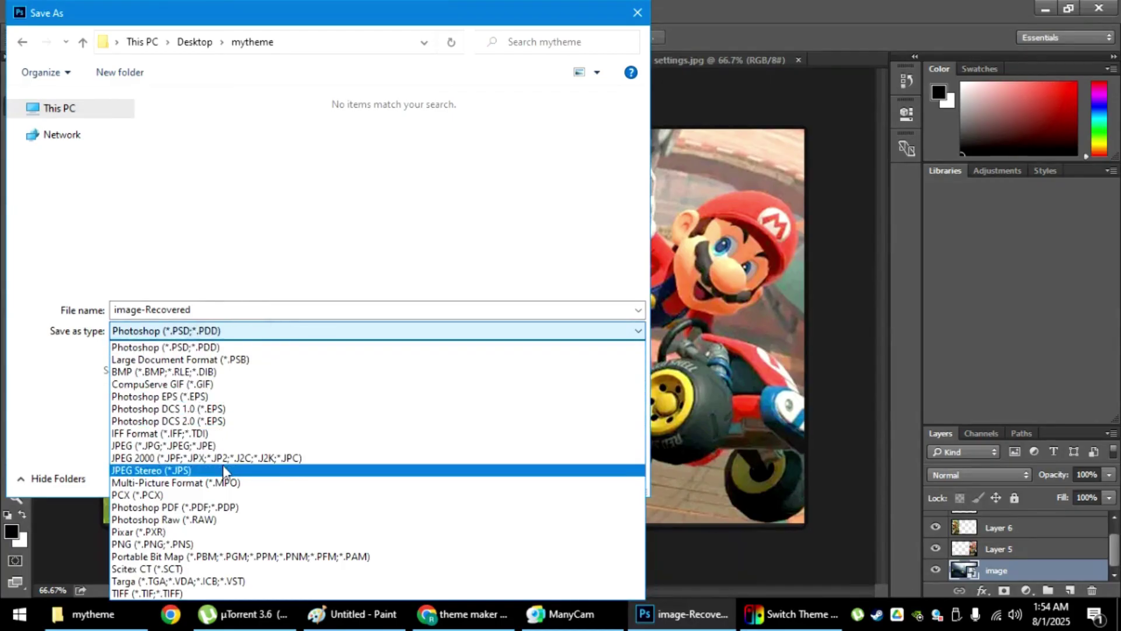
{"action": "left_click", "coordinate": [225, 447]}
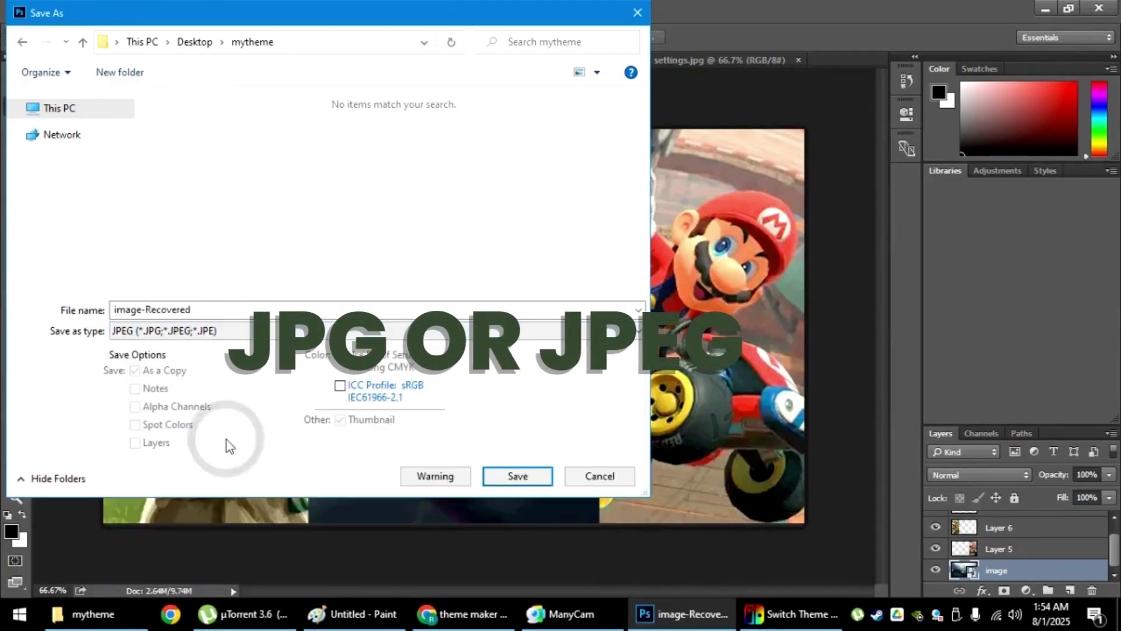
{"action": "double_click", "coordinate": [210, 305]}
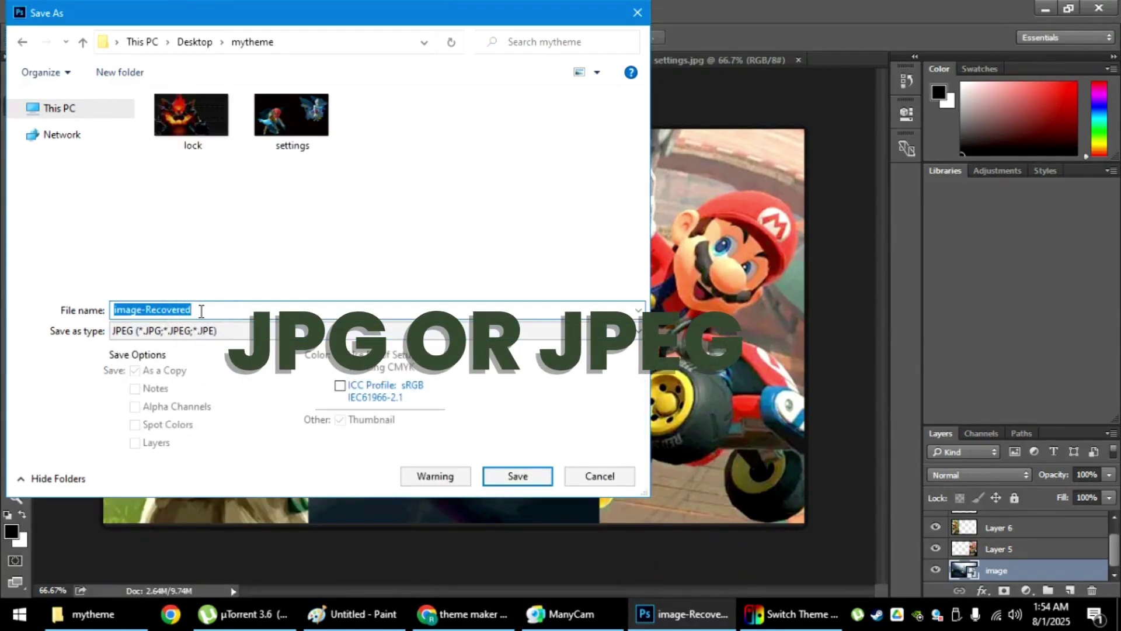
{"action": "type", "text": "home"}
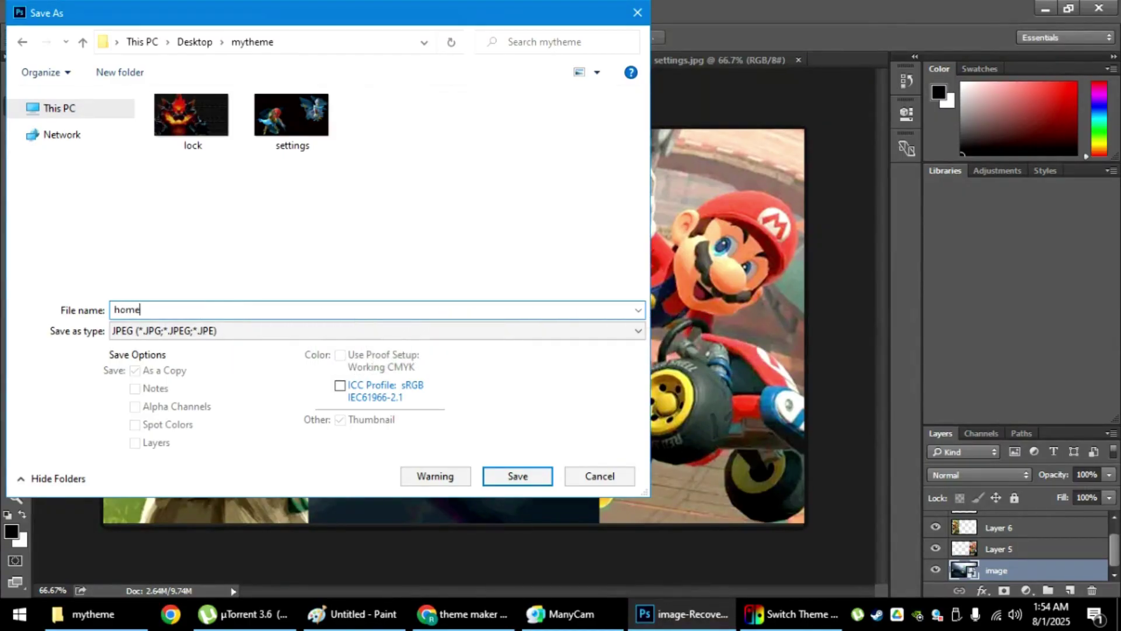
{"action": "key", "text": "Return"}
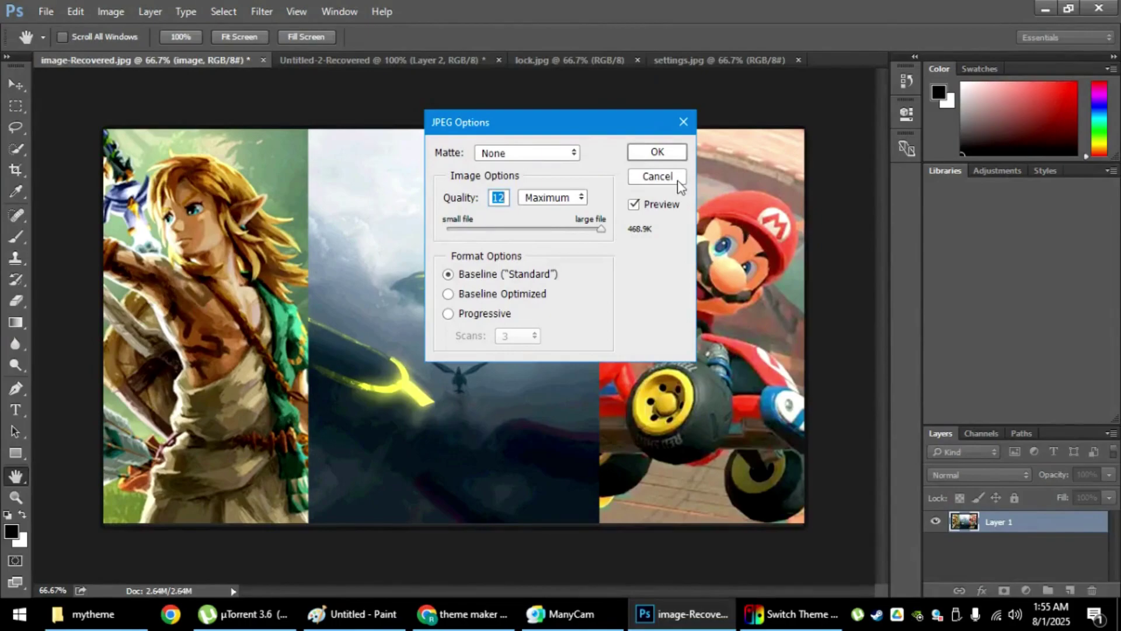
{"action": "left_click", "coordinate": [680, 154]}
{"action": "key", "text": "ctrl+z"}
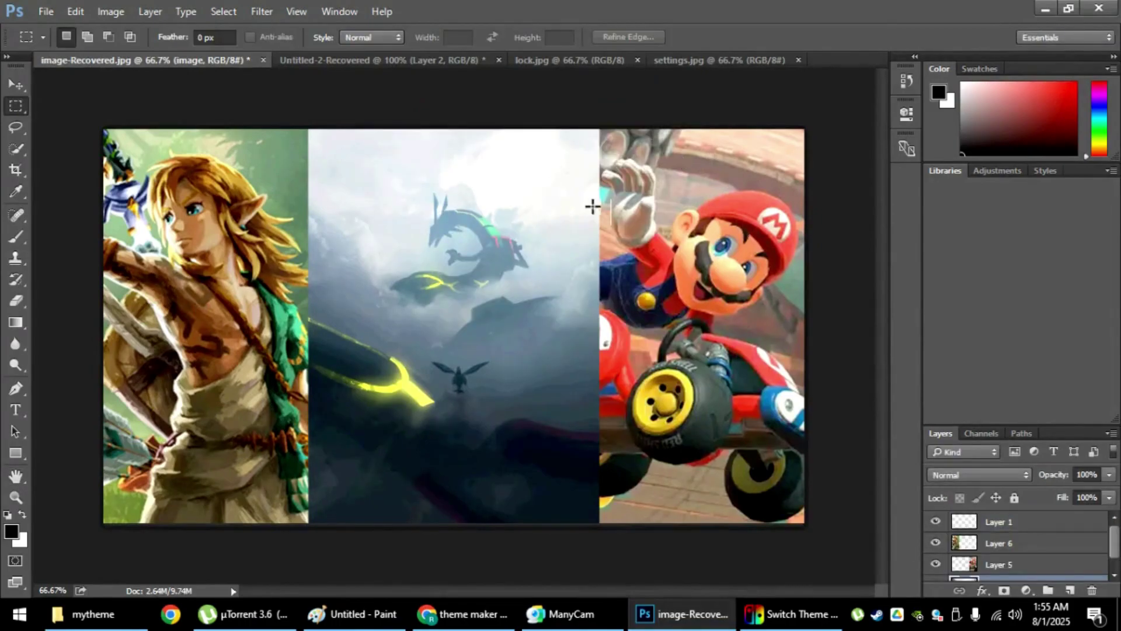
Look at the lock.jpg, settings.jpg and Untitled-2-Recovered artwork, and return to the image-Recovered.jpg document.
{"action": "left_click", "coordinate": [558, 60]}
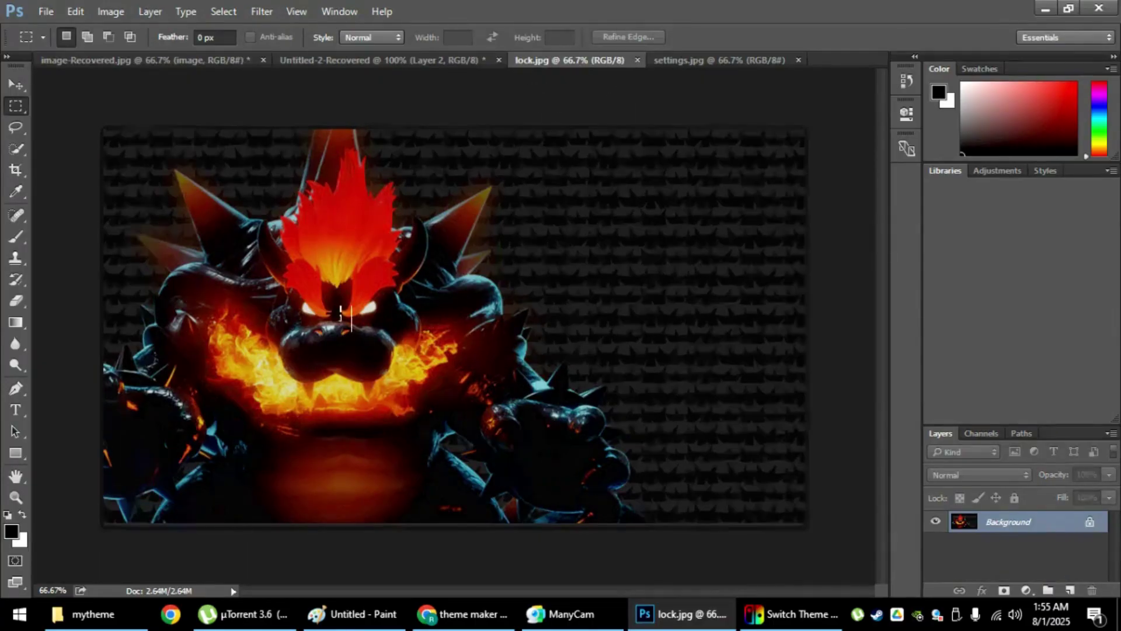
{"action": "left_click", "coordinate": [702, 63]}
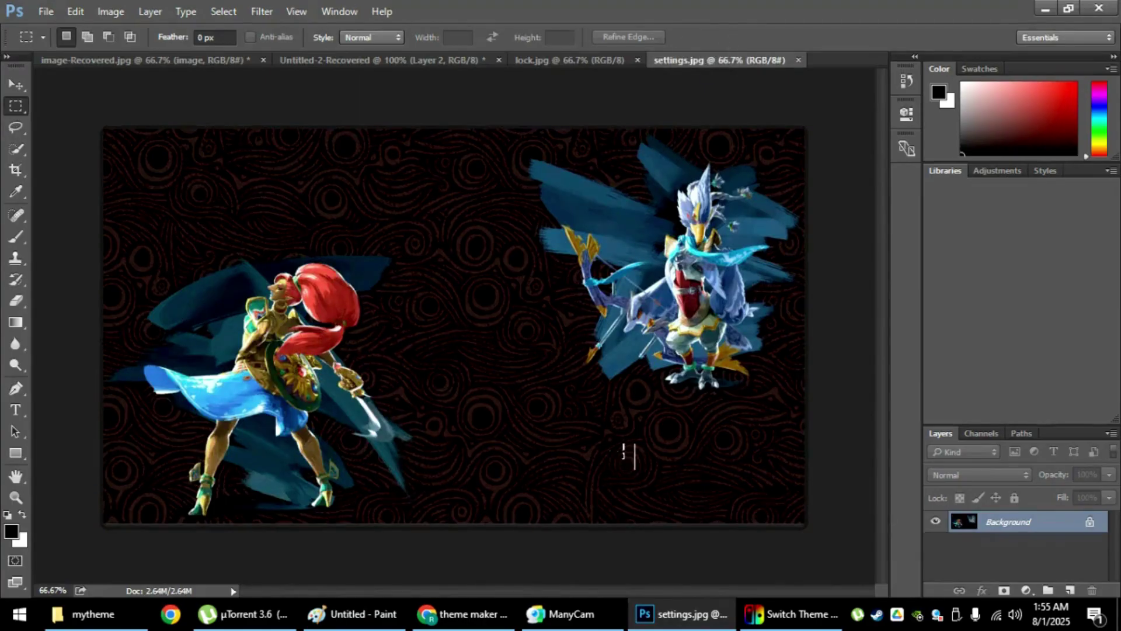
{"action": "left_click", "coordinate": [395, 65]}
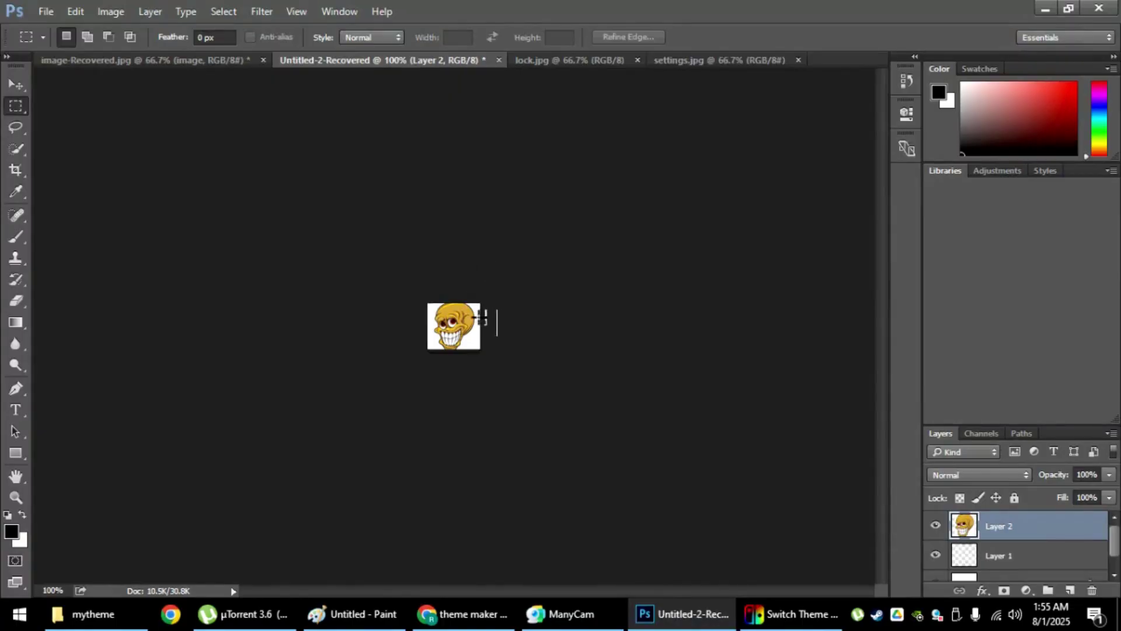
{"action": "left_click", "coordinate": [172, 62]}
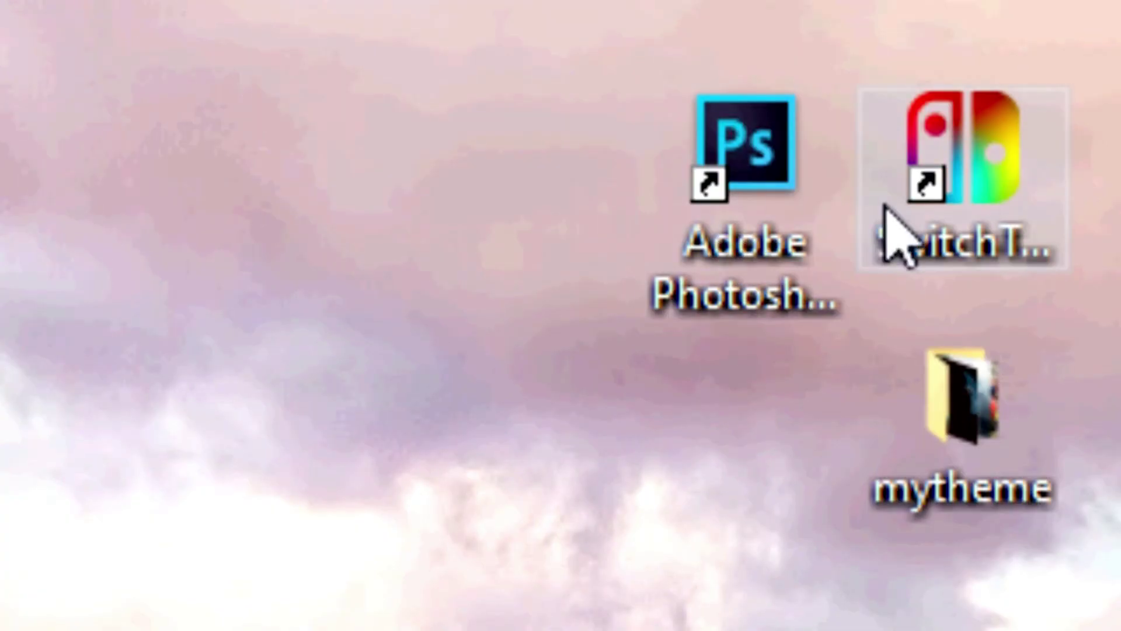
Launch Switch Theme Injector from the desktop and load home.jpg from the Desktop's mytheme folder as the Home menu image.
{"action": "left_click", "coordinate": [888, 226]}
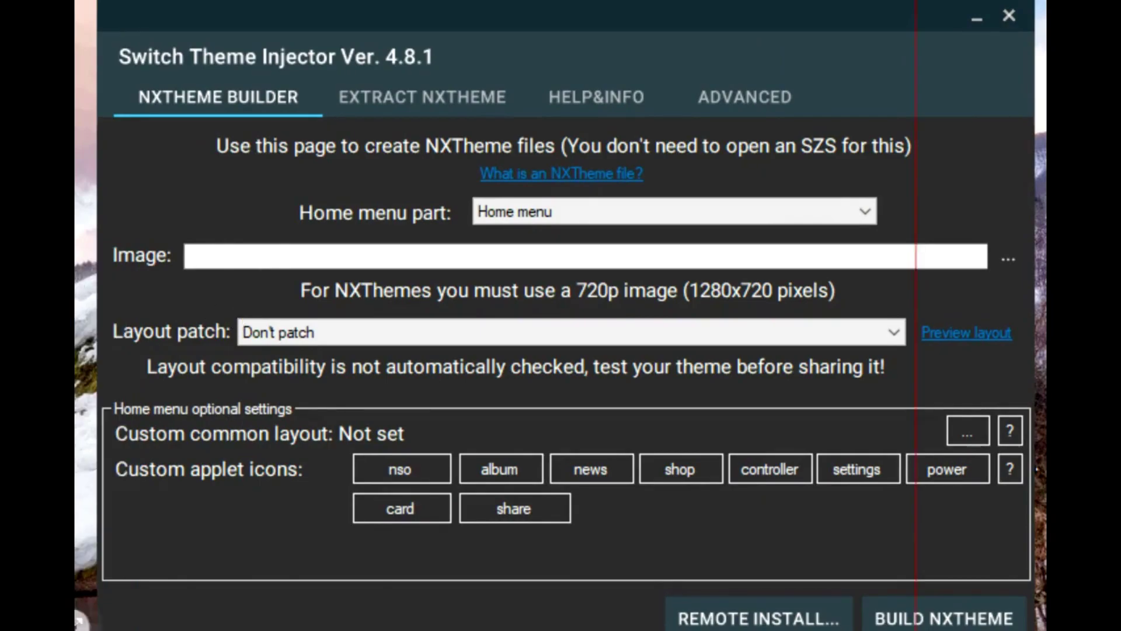
{"action": "left_click", "coordinate": [990, 259]}
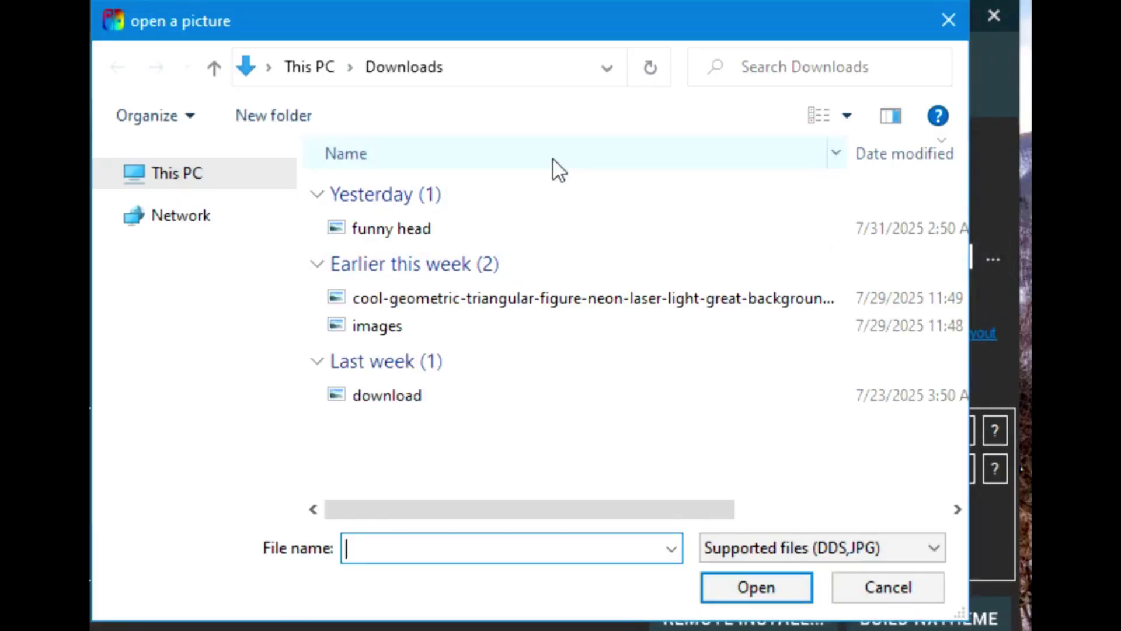
{"action": "left_click", "coordinate": [182, 190]}
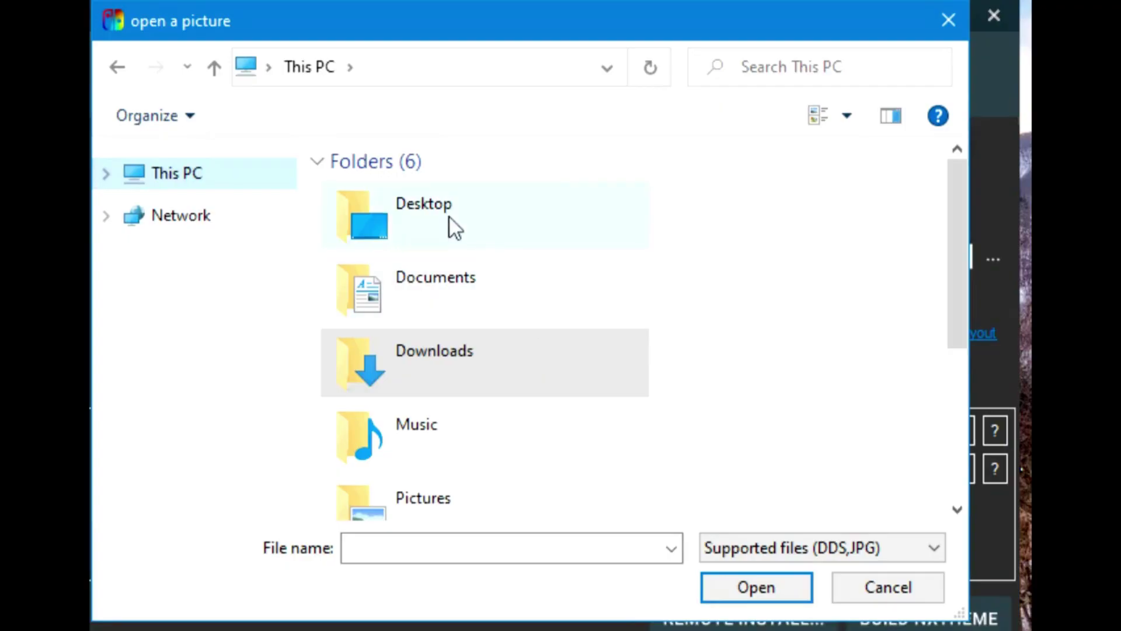
{"action": "double_click", "coordinate": [450, 221]}
{"action": "double_click", "coordinate": [689, 271]}
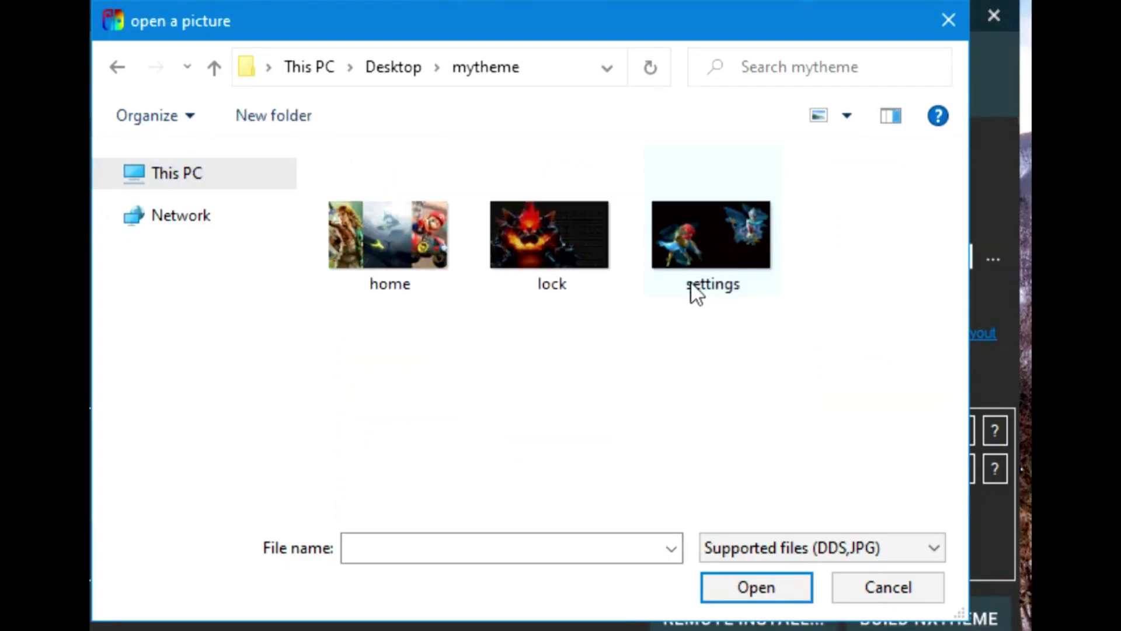
{"action": "left_click", "coordinate": [388, 234]}
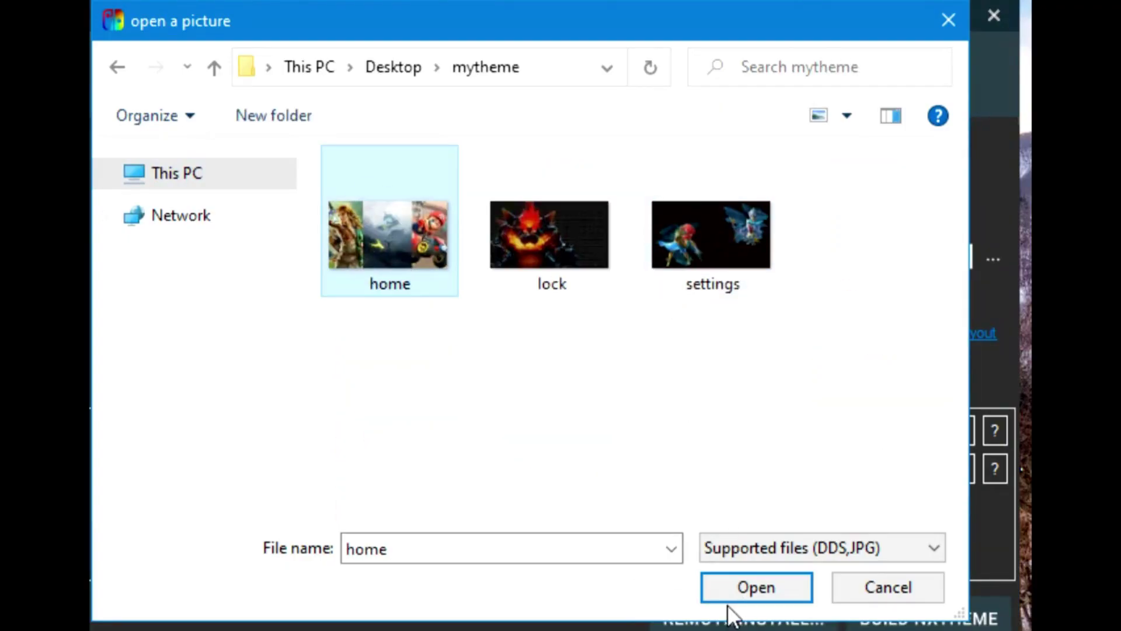
{"action": "left_click", "coordinate": [738, 581]}
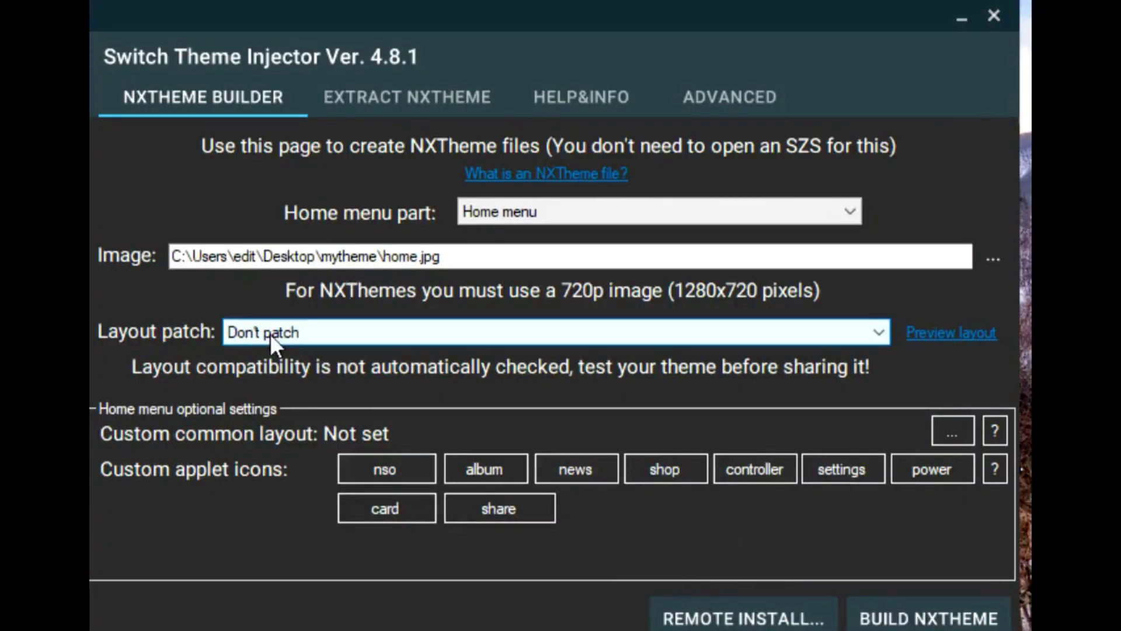
Check the layout patch options, keep "Don't patch", and switch to File Explorer to open the Layouts folder inside nxthemes.
{"action": "left_click", "coordinate": [590, 338]}
{"action": "left_click", "coordinate": [309, 332]}
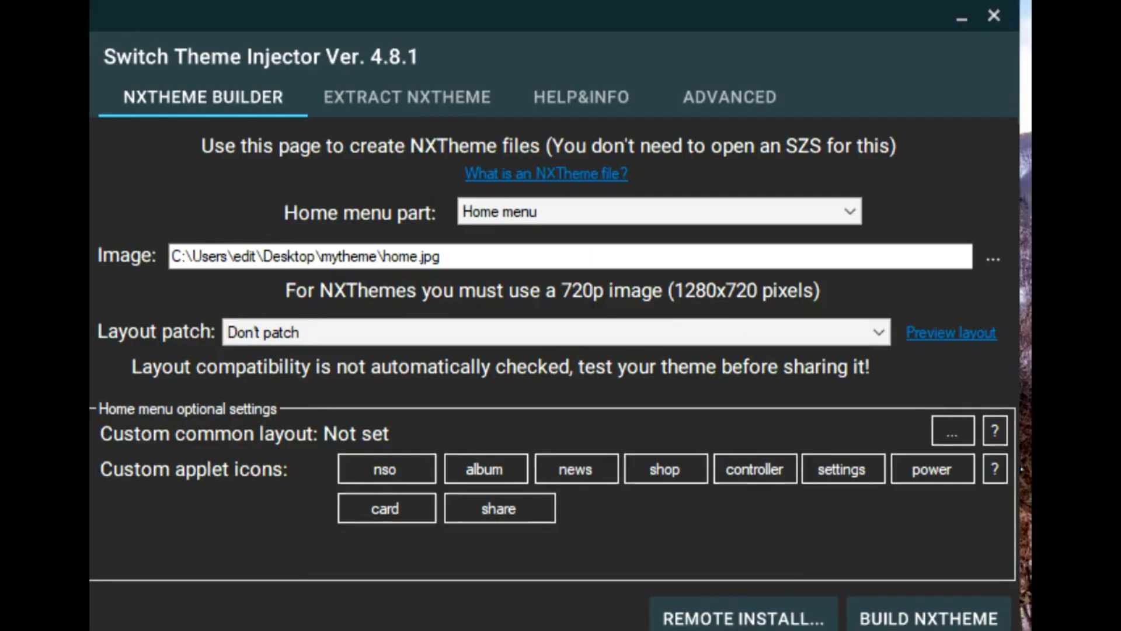
{"action": "key", "text": "alt+Tab"}
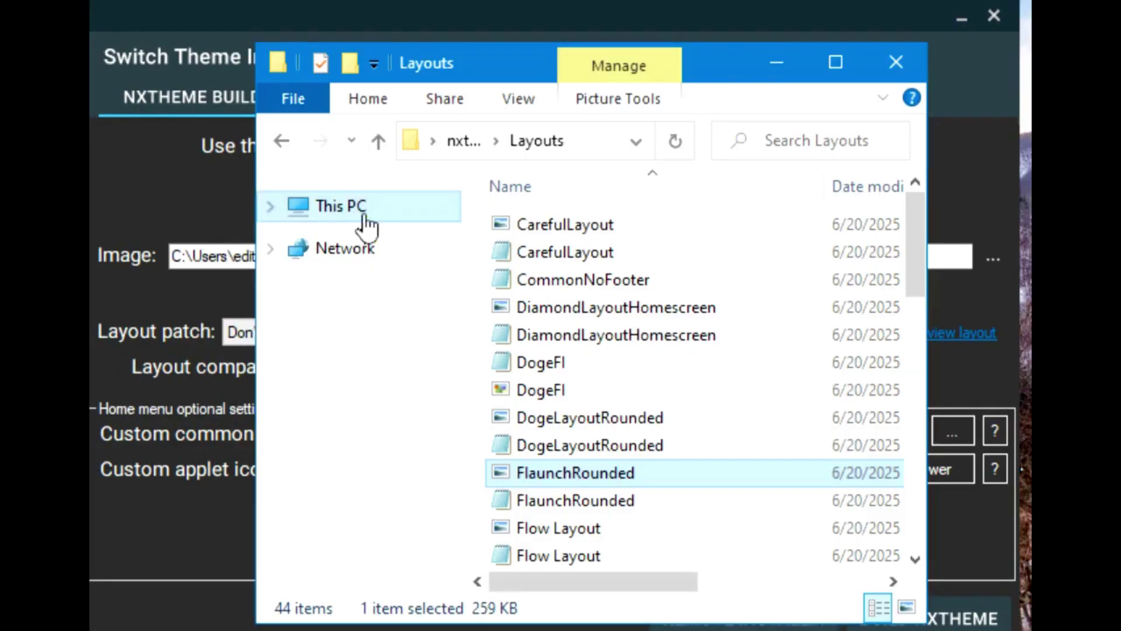
{"action": "left_click", "coordinate": [464, 141]}
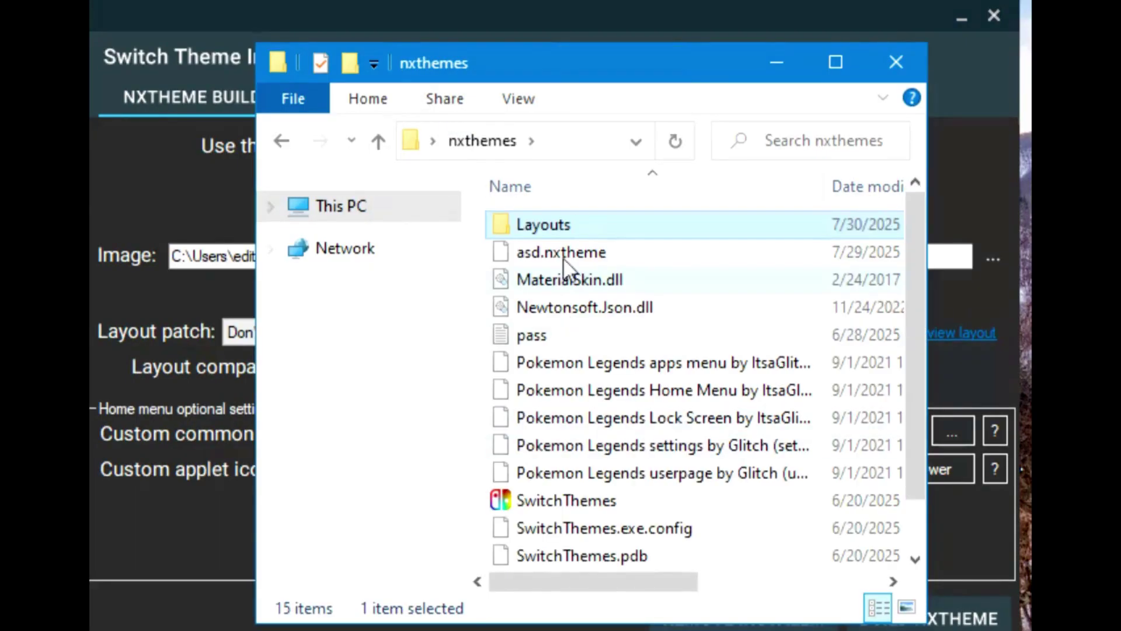
{"action": "double_click", "coordinate": [533, 222]}
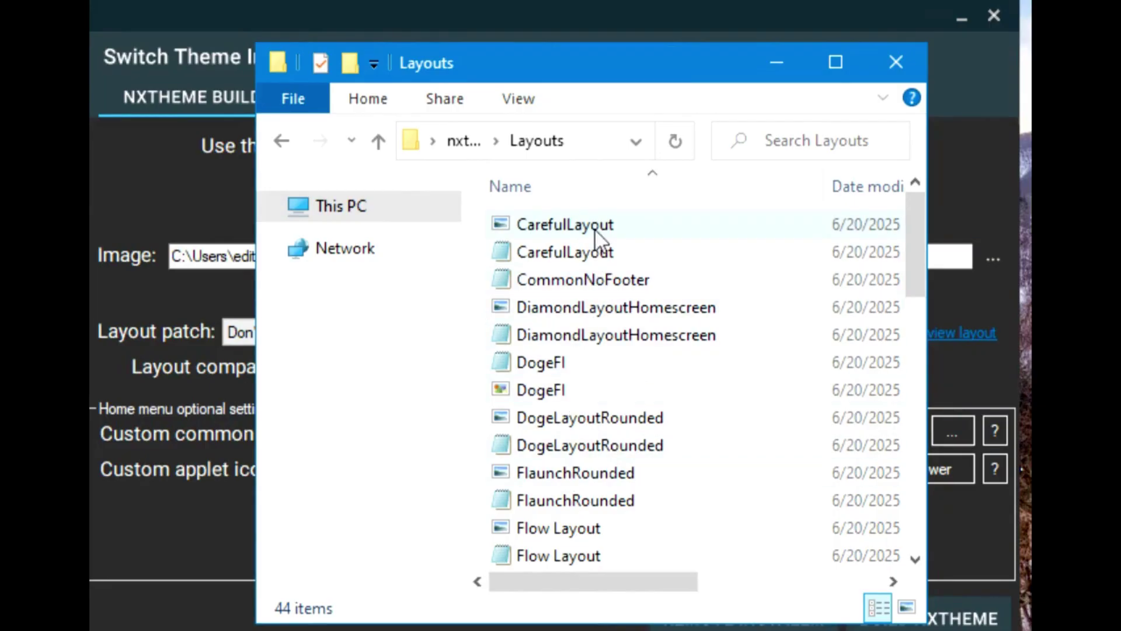
Preview the CarefulLayout, DiamondLayoutHomescreen and FlaunchRounded layout images from the Layouts folder.
{"action": "double_click", "coordinate": [564, 225]}
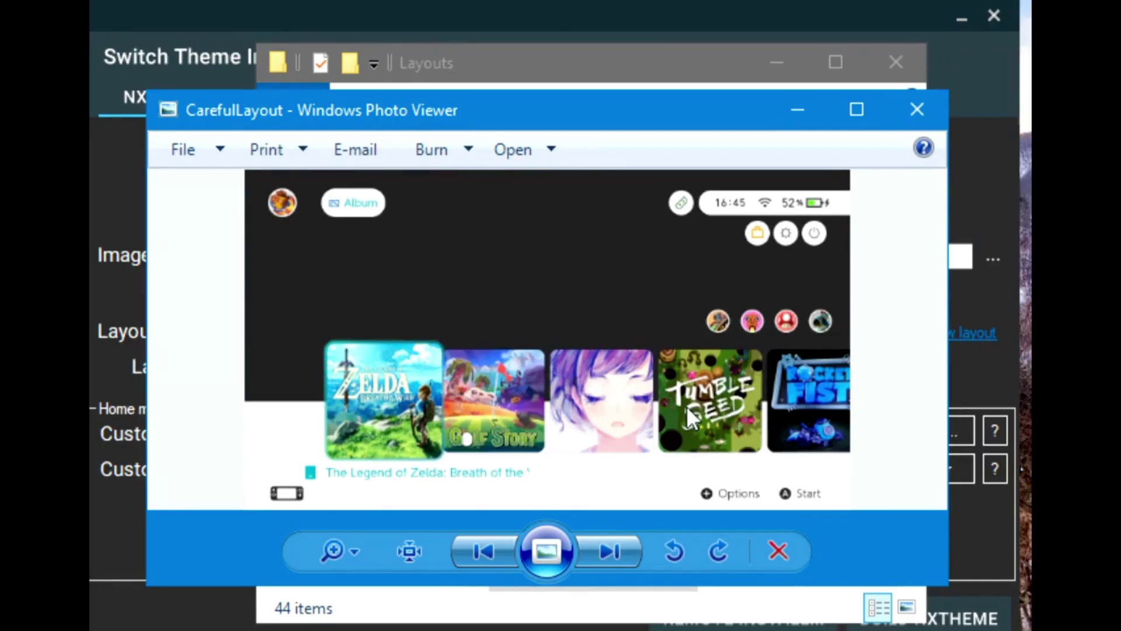
{"action": "left_click", "coordinate": [798, 111]}
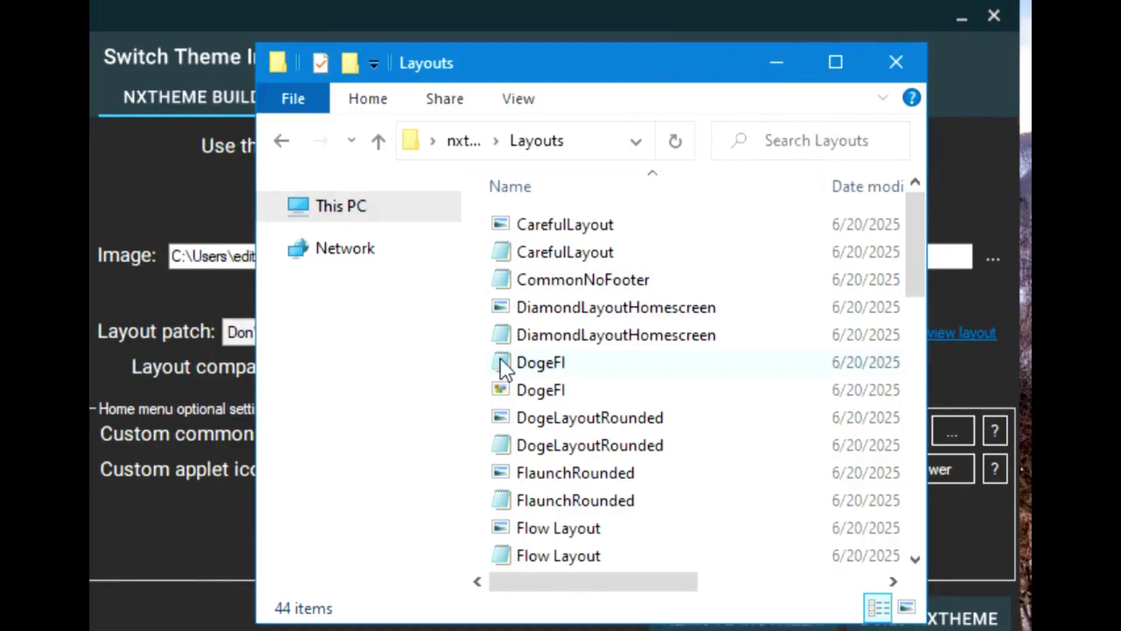
{"action": "left_click", "coordinate": [566, 311]}
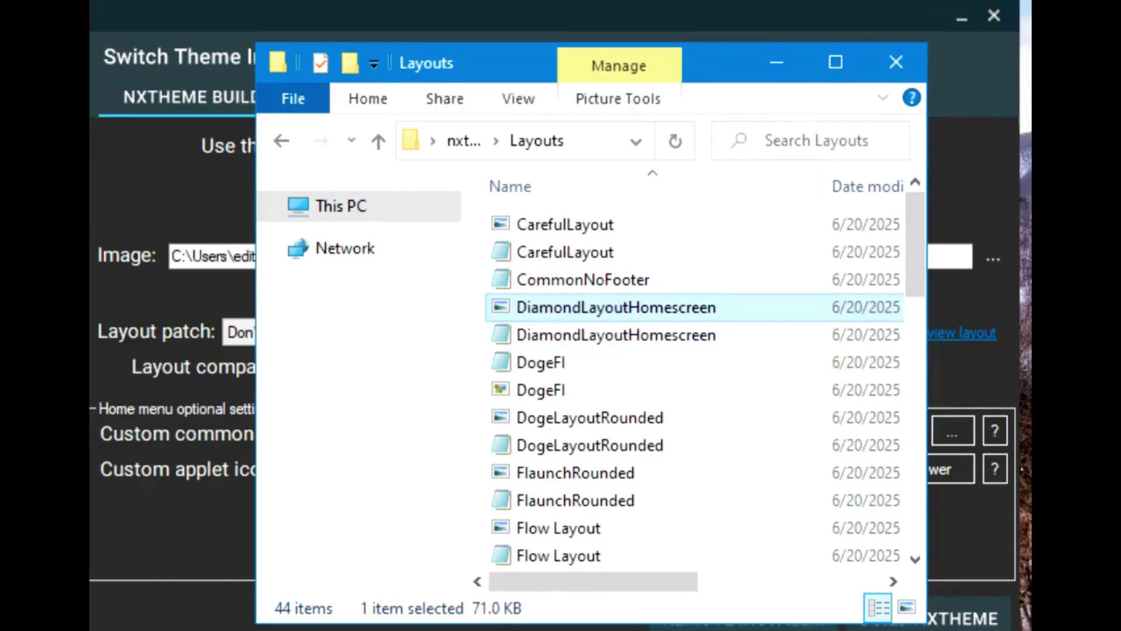
{"action": "key", "text": "Return"}
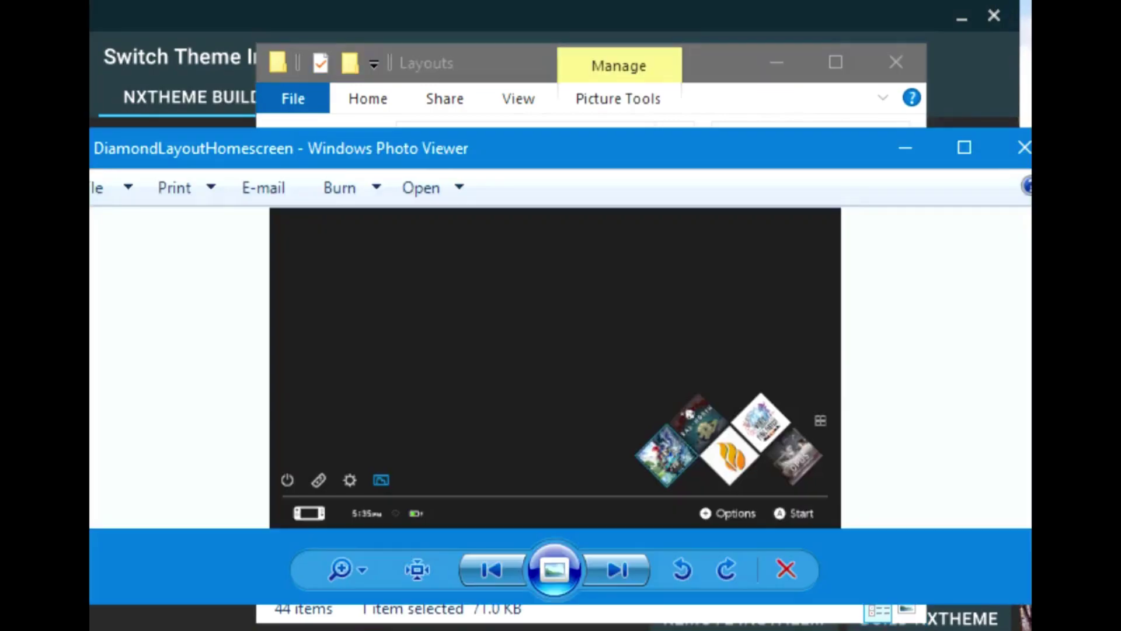
{"action": "left_click", "coordinate": [903, 149]}
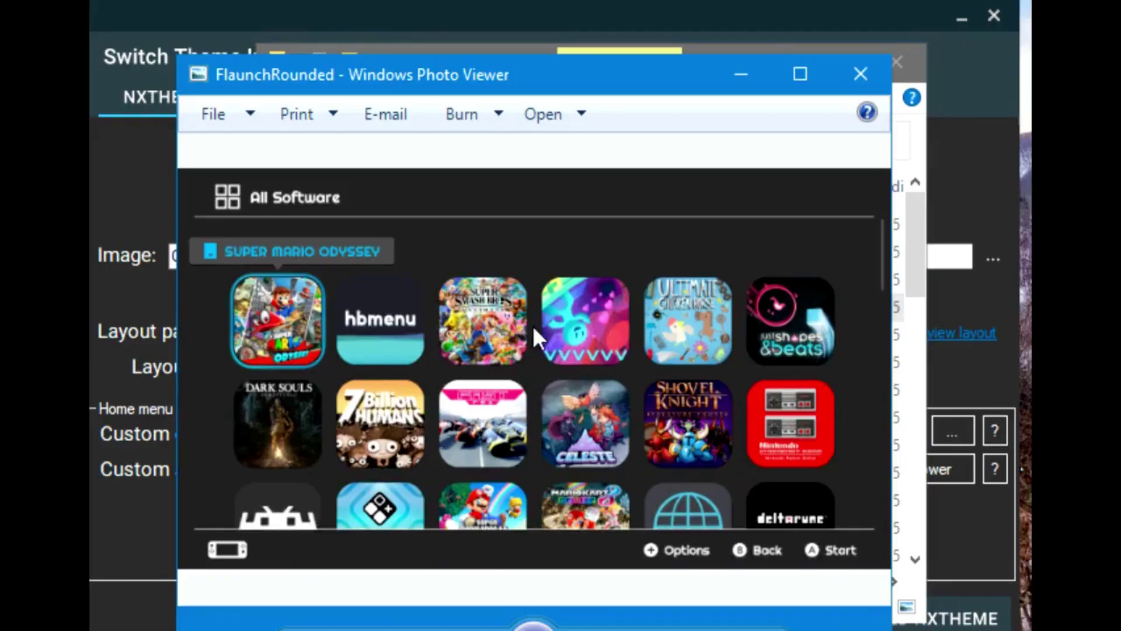
{"action": "left_click", "coordinate": [730, 68]}
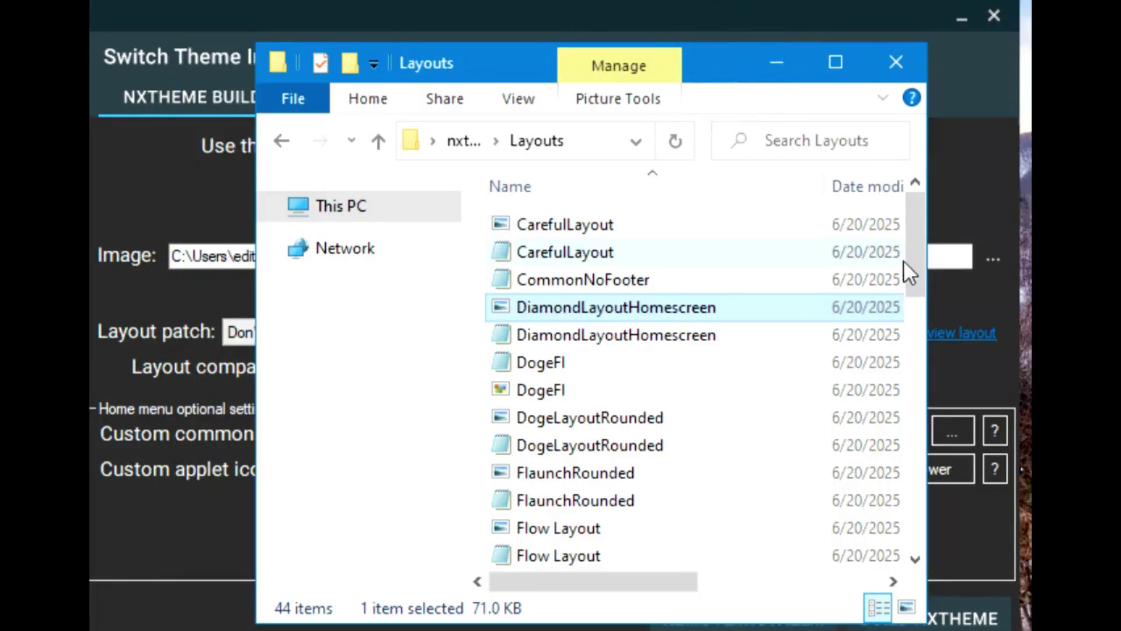
Copy the FlaunchRounded preview image from the Layouts folder into the Desktop's mytheme folder.
{"action": "left_click_drag", "start_coordinate": [913, 258], "coordinate": [918, 267]}
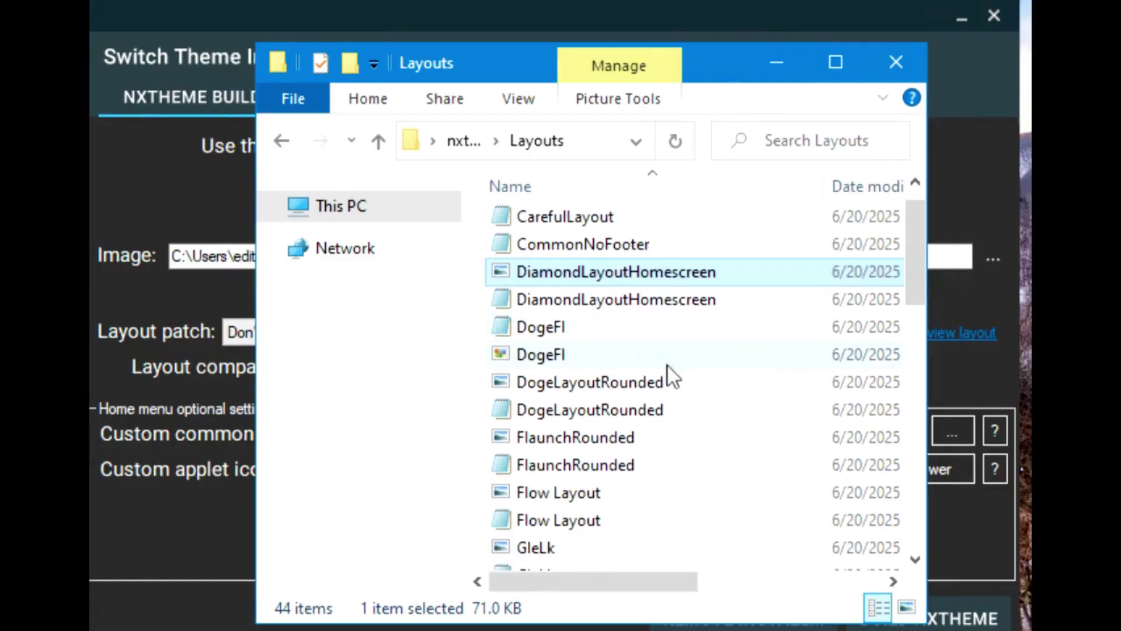
{"action": "left_click", "coordinate": [625, 441]}
{"action": "right_click", "coordinate": [623, 437]}
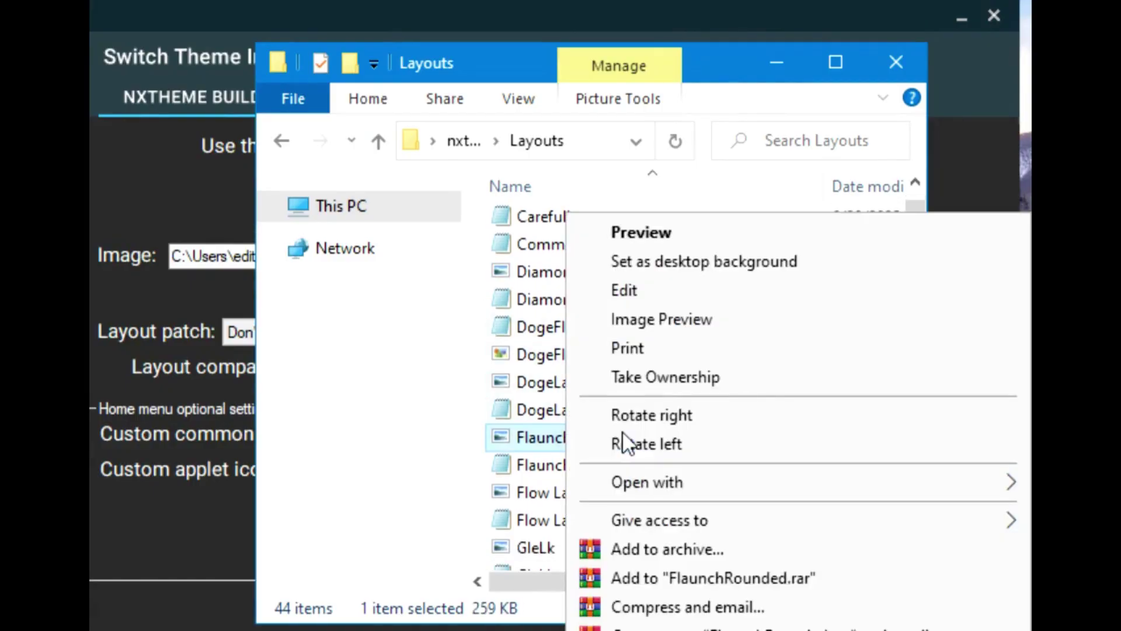
{"action": "key", "text": "Escape"}
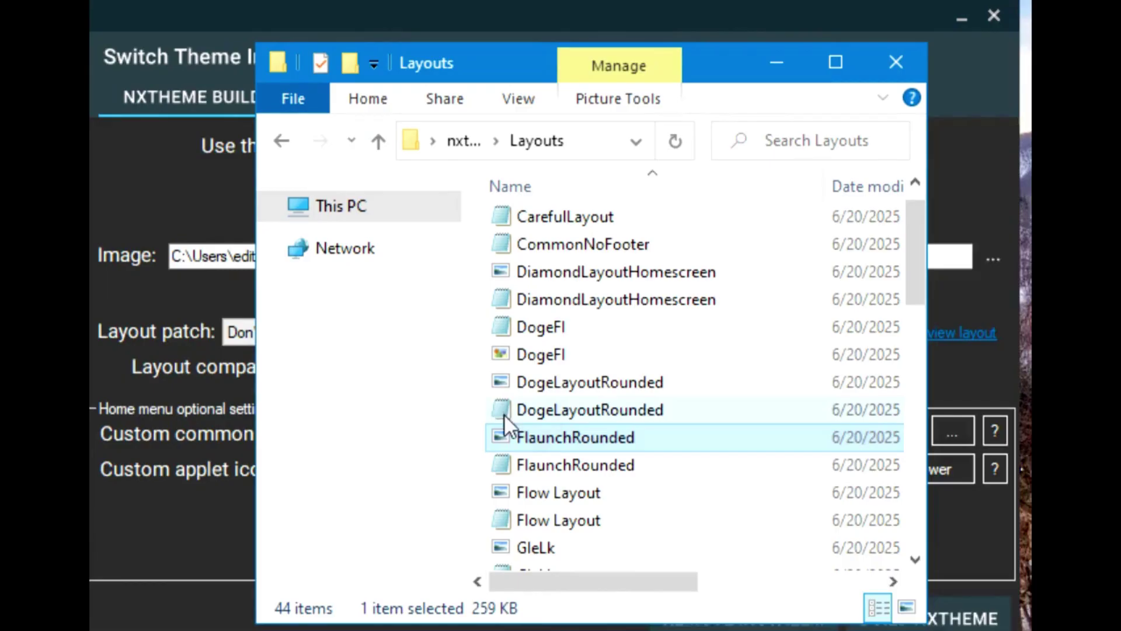
{"action": "left_click", "coordinate": [764, 58]}
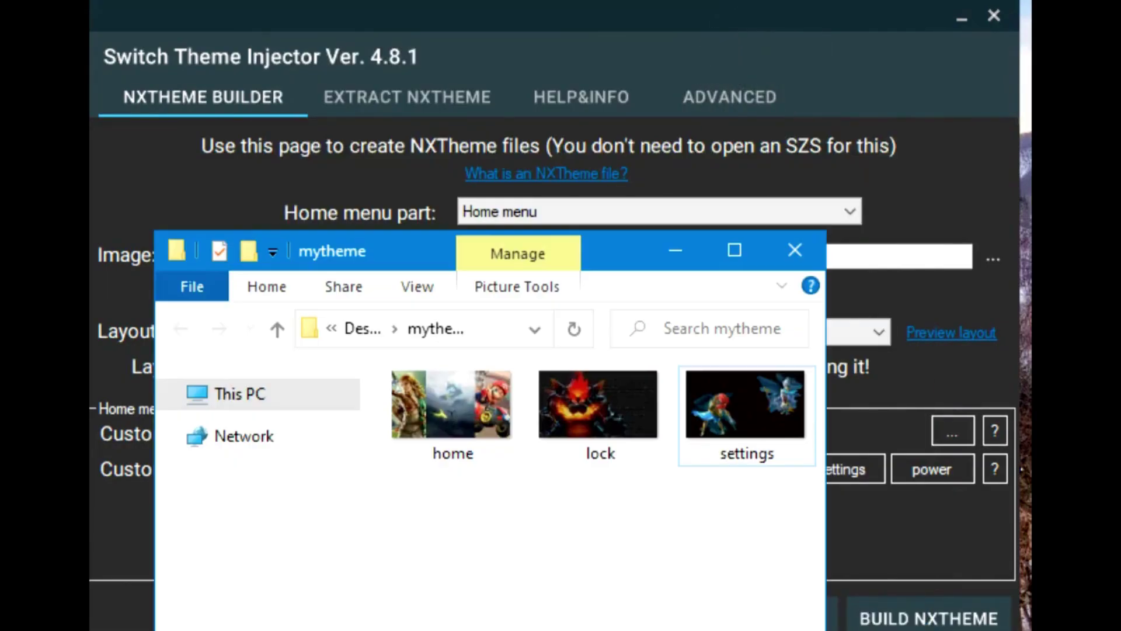
{"action": "left_click_drag", "start_coordinate": [384, 251], "coordinate": [421, 85]}
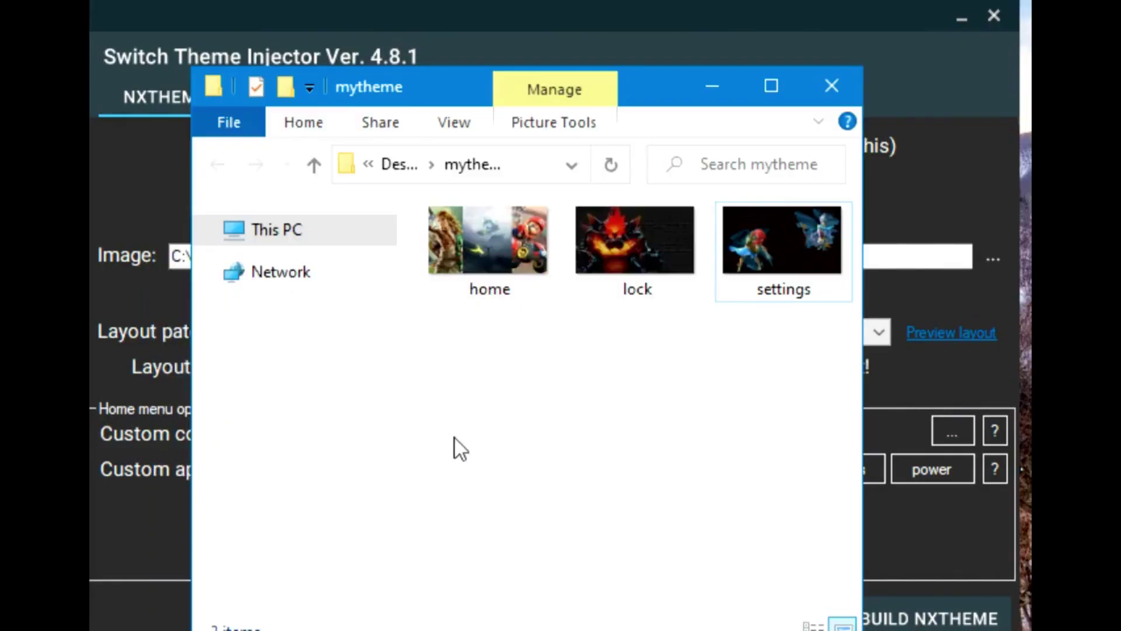
{"action": "right_click", "coordinate": [454, 439]}
{"action": "left_click", "coordinate": [526, 622]}
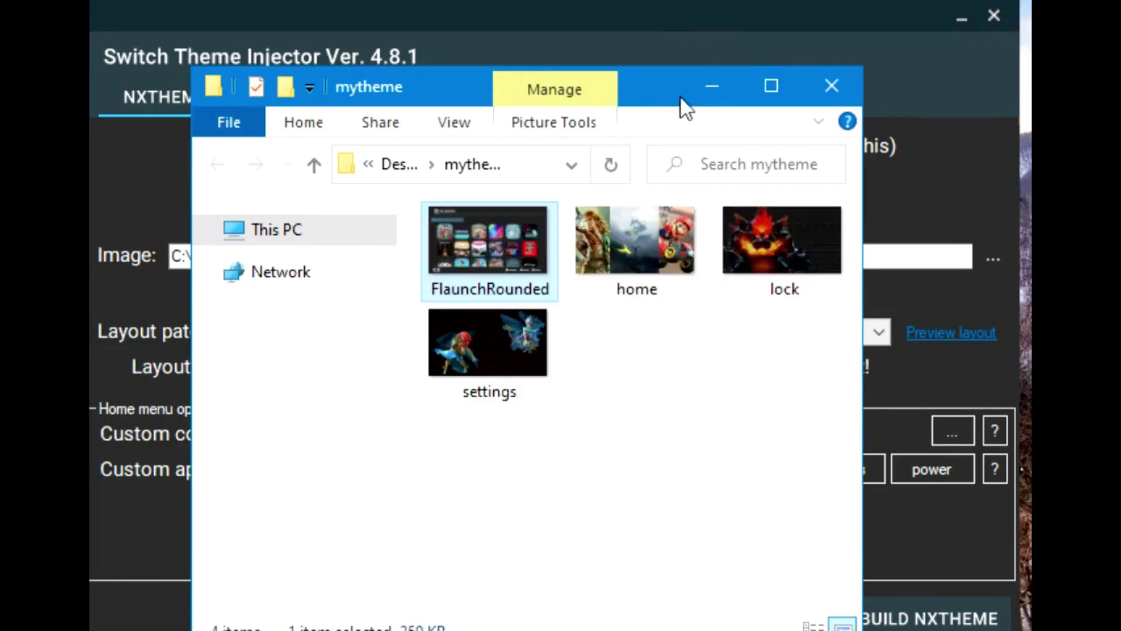
{"action": "left_click", "coordinate": [702, 96]}
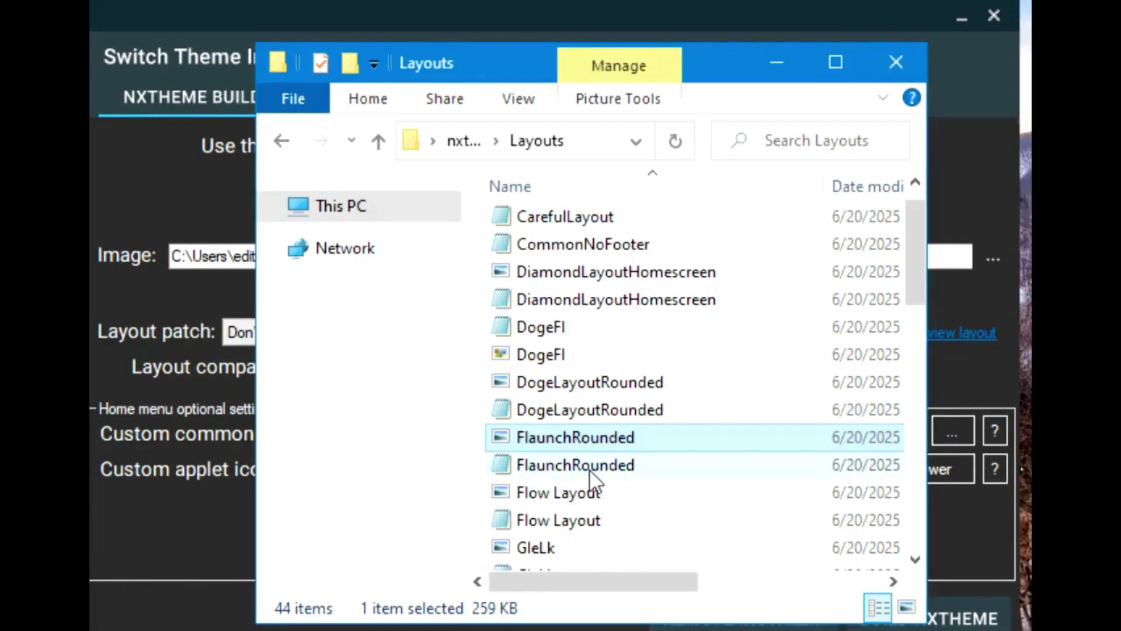
Read through the FlaunchRounded layout patch file from the Layouts folder in Notepad and close it.
{"action": "left_click", "coordinate": [590, 467]}
{"action": "double_click", "coordinate": [559, 465]}
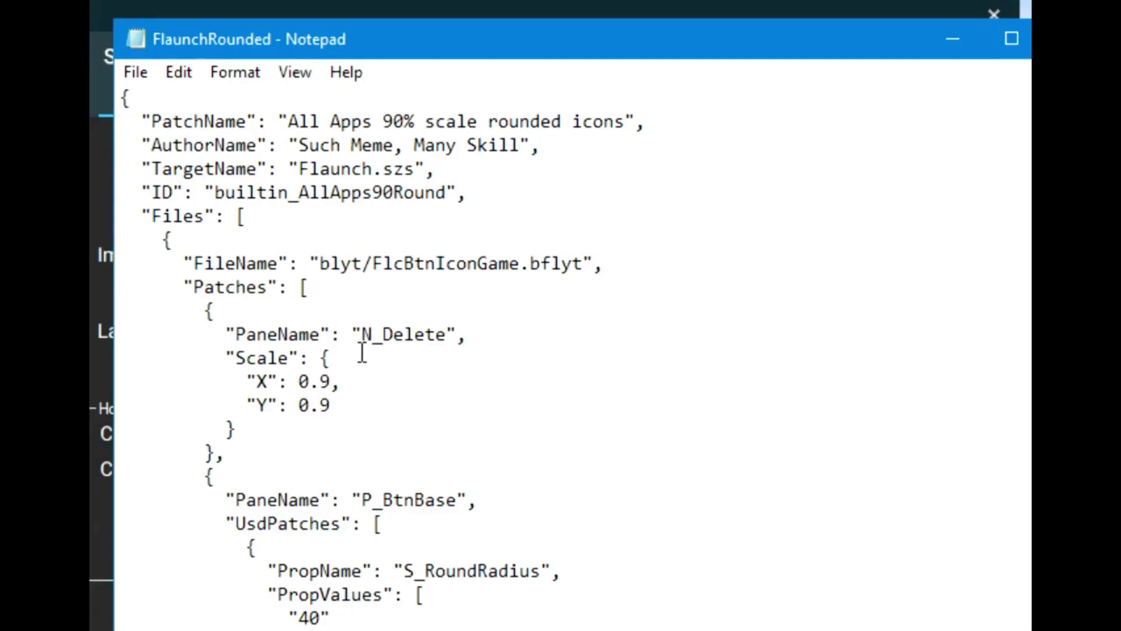
{"action": "scroll", "coordinate": [294, 390], "scroll_direction": "down", "scroll_amount": 4}
{"action": "scroll", "coordinate": [212, 453], "scroll_direction": "down", "scroll_amount": 3}
{"action": "scroll", "coordinate": [226, 449], "scroll_direction": "up", "scroll_amount": 2}
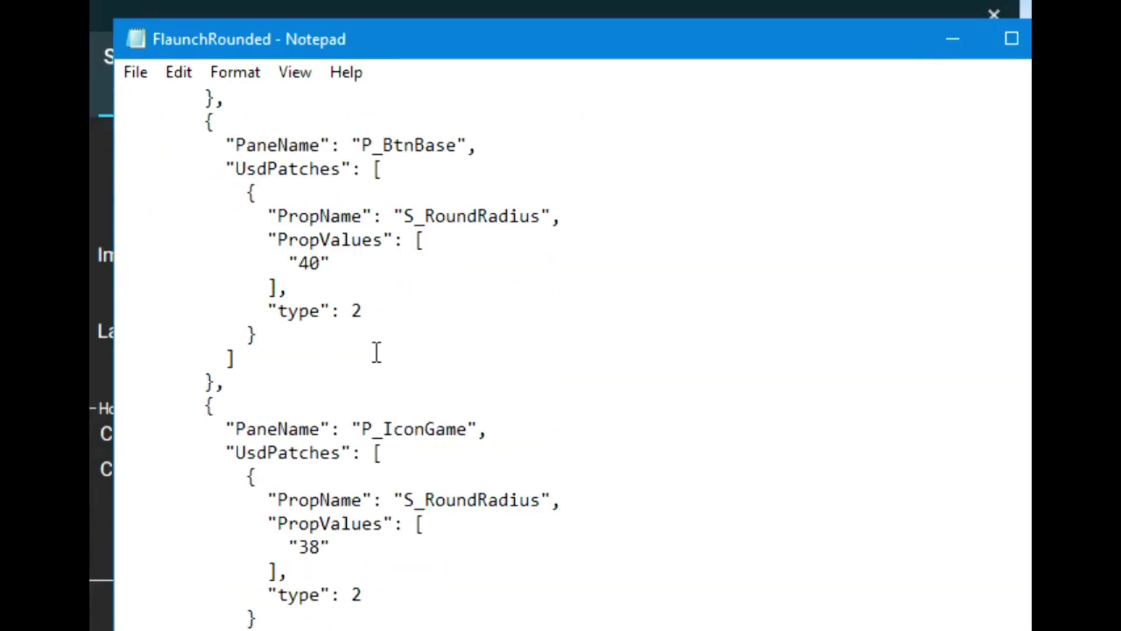
{"action": "left_click_drag", "start_coordinate": [896, 43], "coordinate": [754, 52]}
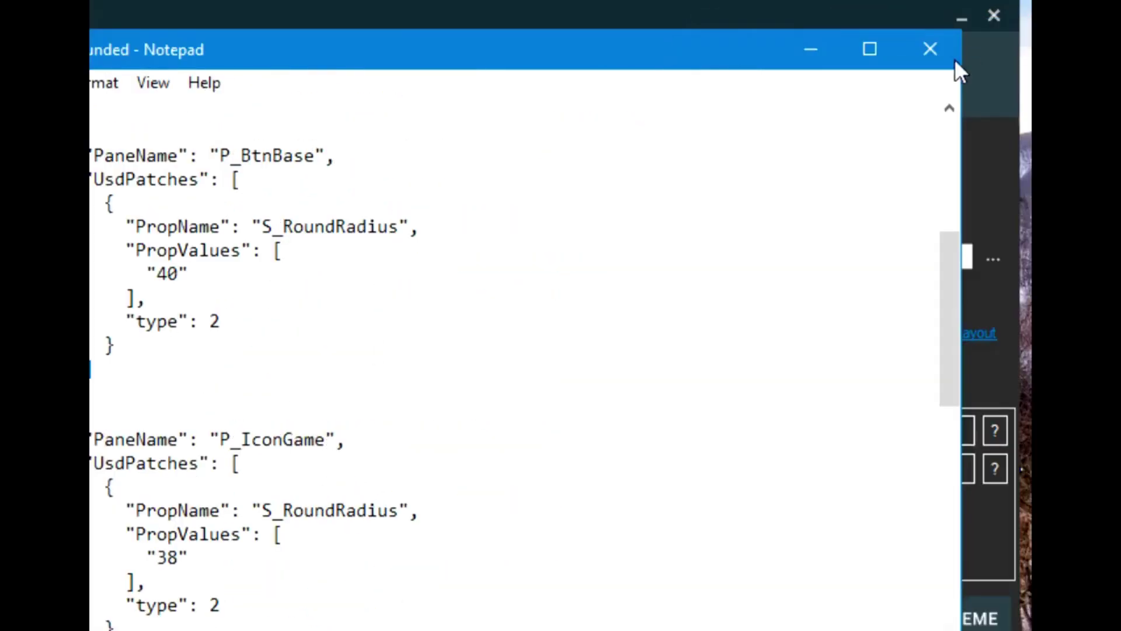
{"action": "left_click", "coordinate": [934, 56]}
Copy the FlaunchRounded layout patch file from the Layouts folder into the mytheme folder.
{"action": "right_click", "coordinate": [604, 467]}
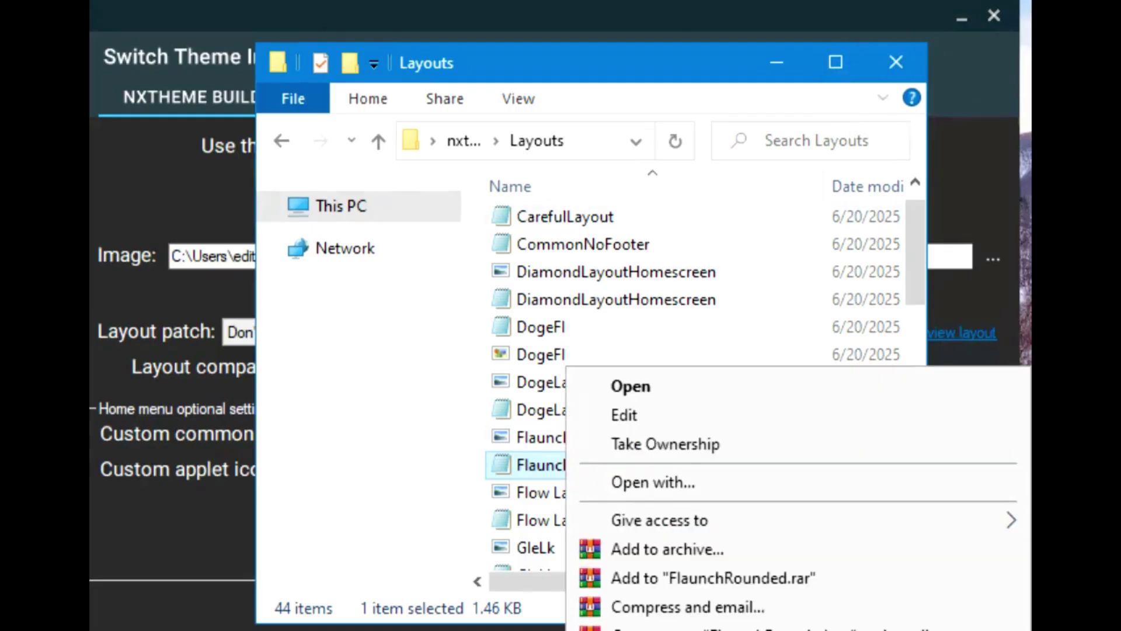
{"action": "key", "text": "Escape"}
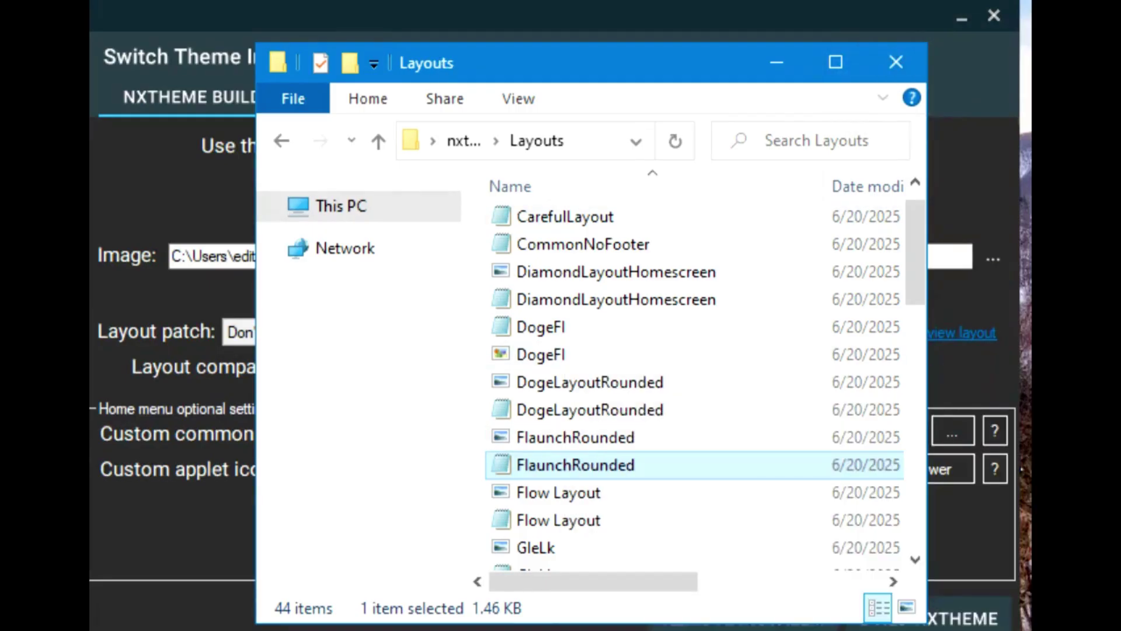
{"action": "key", "text": "alt+Tab"}
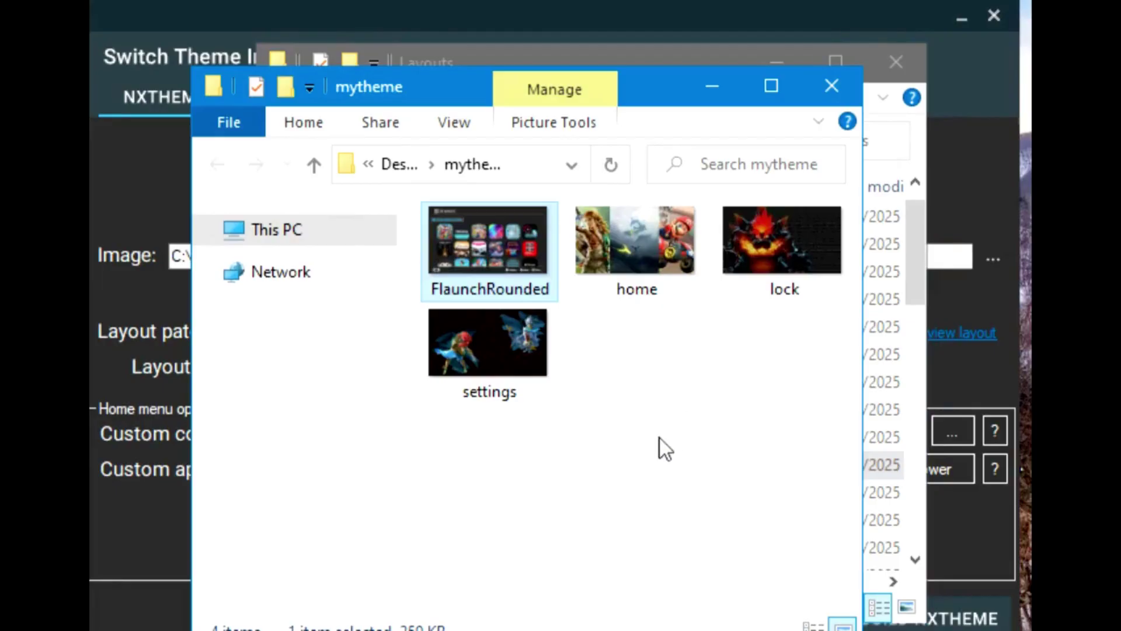
{"action": "right_click", "coordinate": [651, 441]}
{"action": "left_click", "coordinate": [734, 624]}
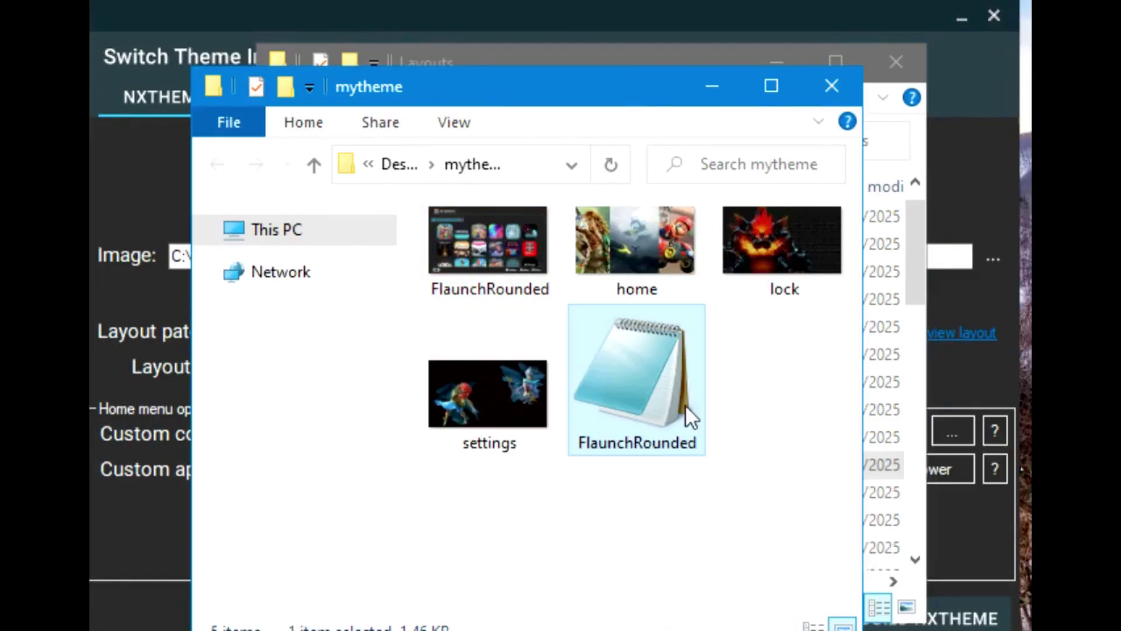
Return to Switch Theme Injector and load the FlaunchRounded JSON from the mytheme folder as the custom common layout.
{"action": "left_click", "coordinate": [600, 23]}
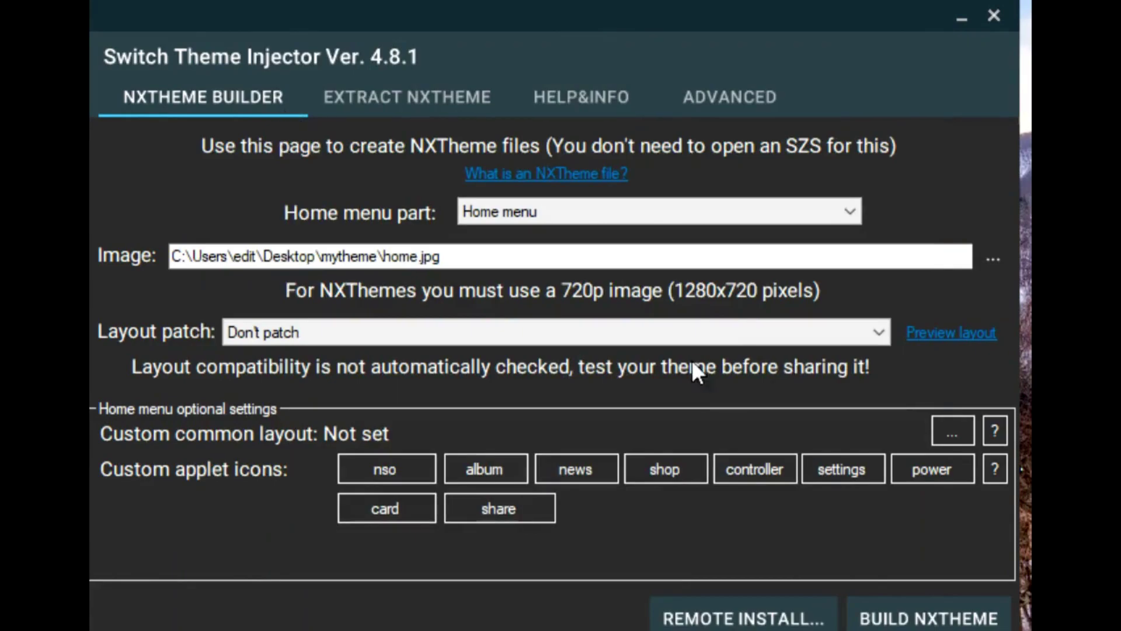
{"action": "left_click", "coordinate": [947, 435]}
{"action": "left_click", "coordinate": [449, 277]}
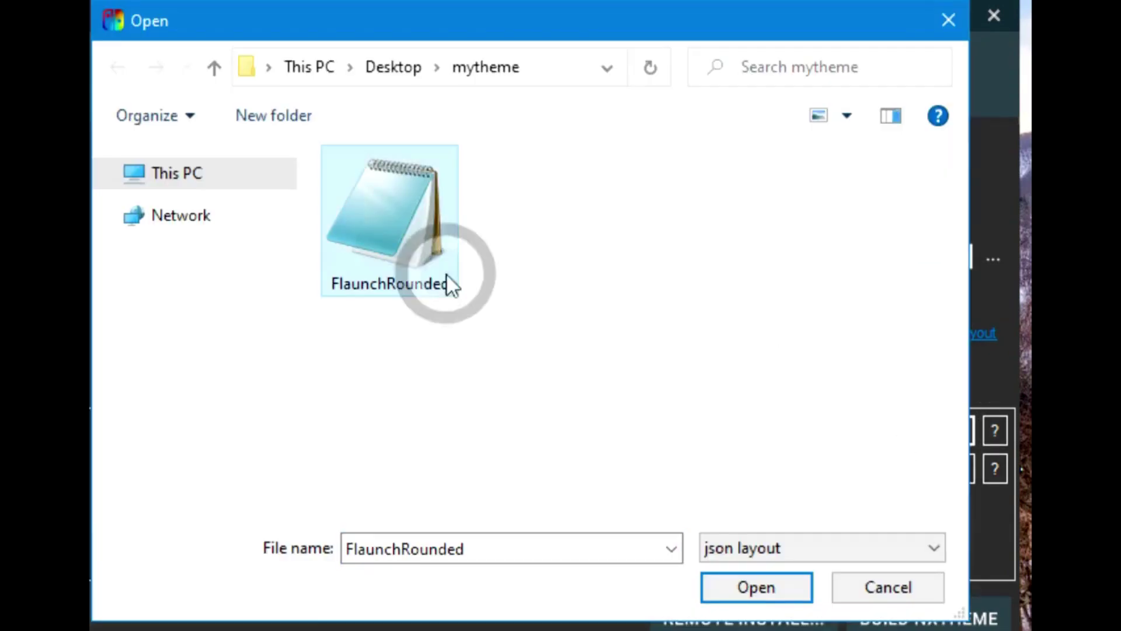
{"action": "left_click", "coordinate": [765, 589]}
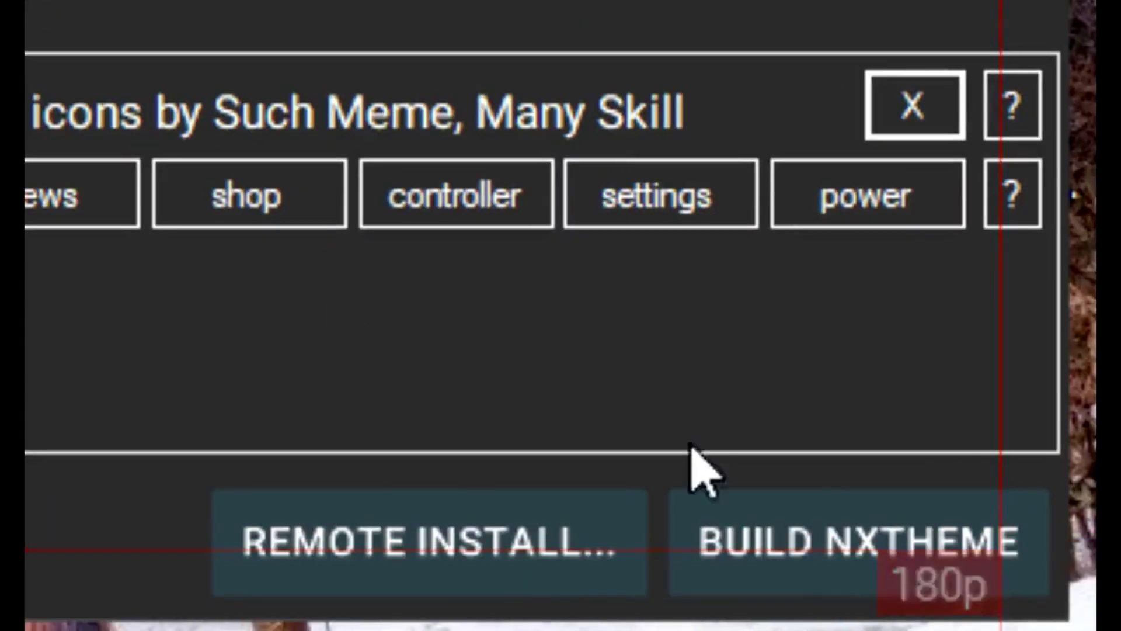
Build the Home menu NXTheme with theme name "test" and author name "me".
{"action": "left_click", "coordinate": [818, 550]}
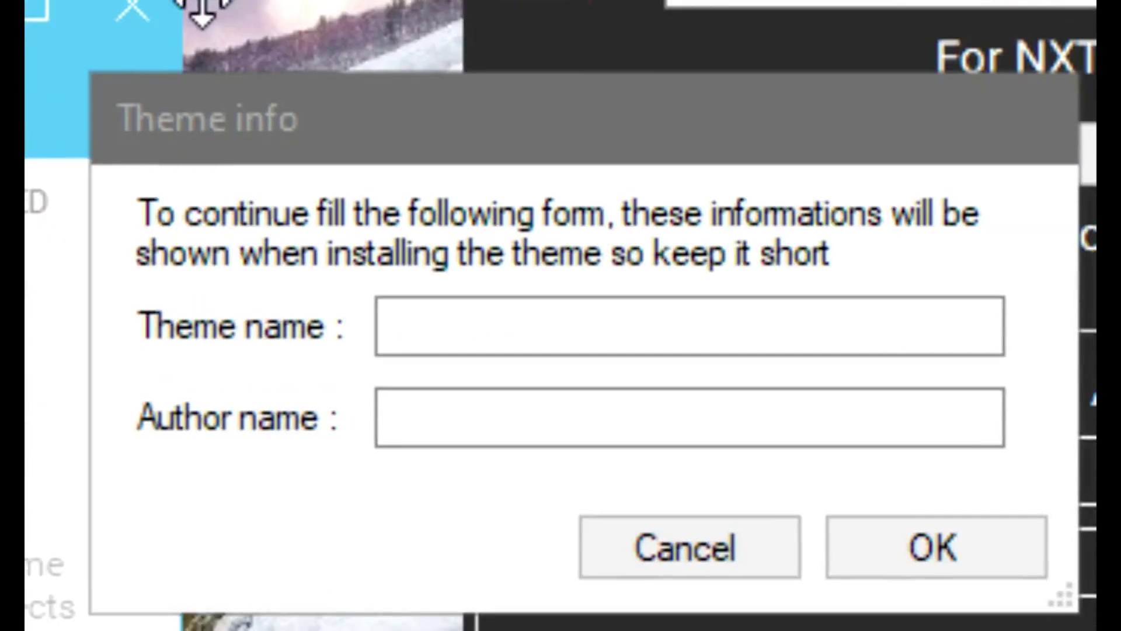
{"action": "left_click", "coordinate": [479, 342]}
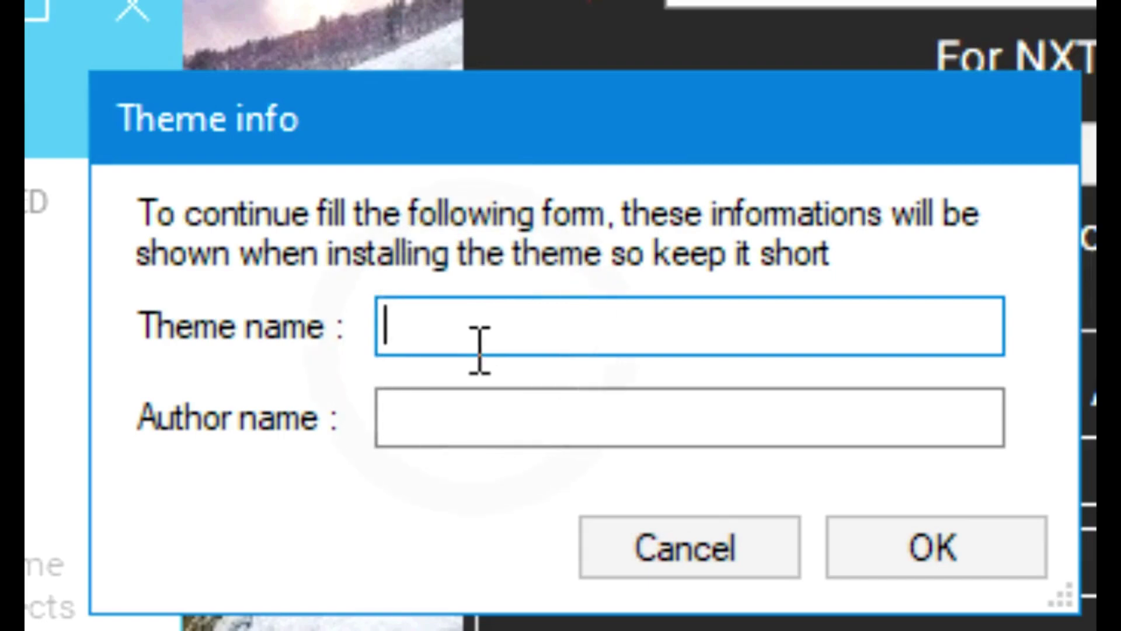
{"action": "type", "text": "test"}
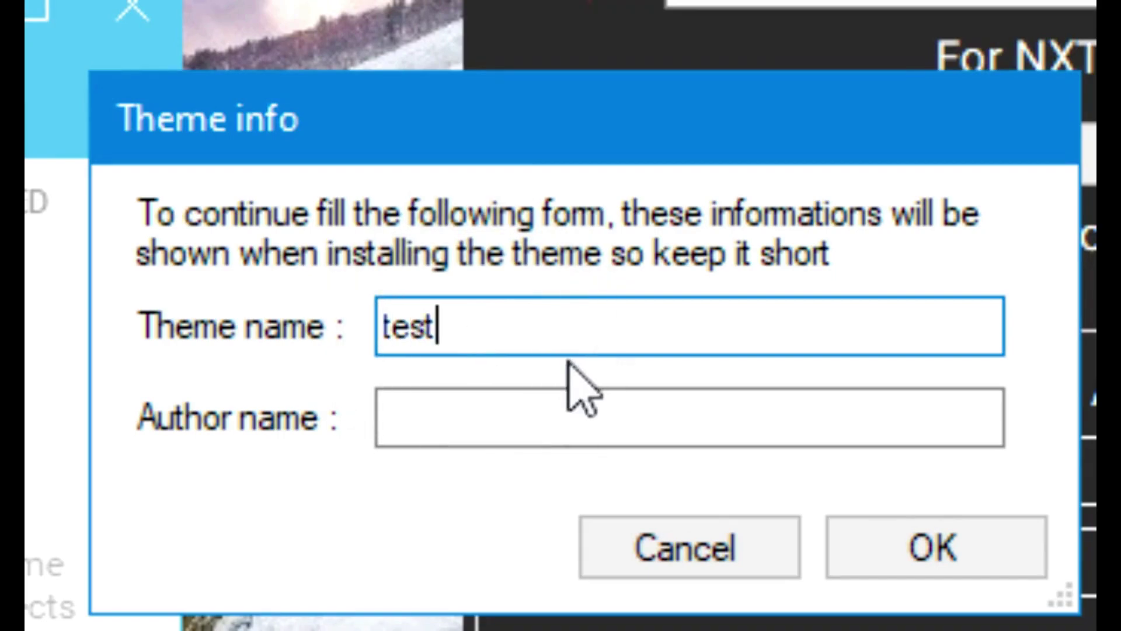
{"action": "left_click", "coordinate": [563, 409]}
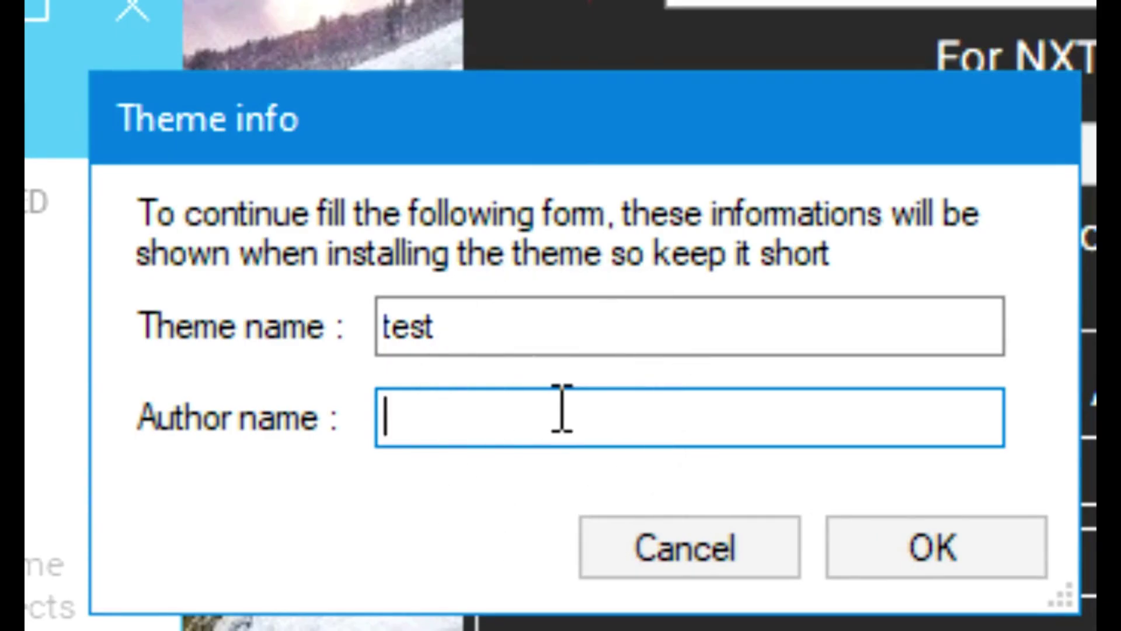
{"action": "type", "text": "me"}
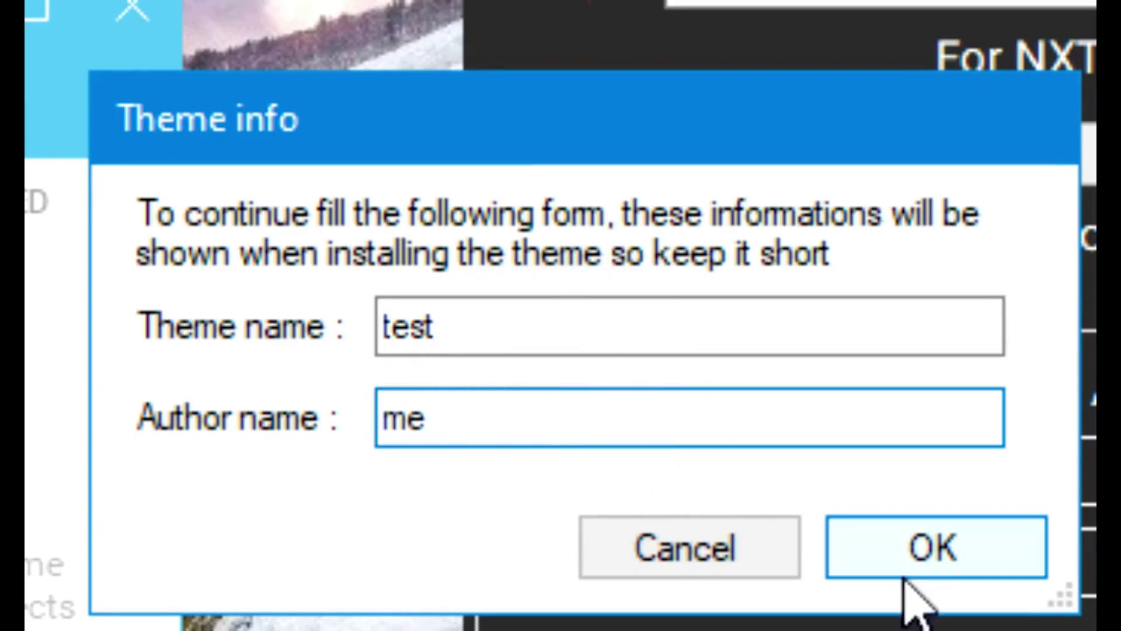
{"action": "left_click", "coordinate": [943, 569]}
Save the built theme pack as "test" in the Desktop's mytheme folder.
{"action": "left_click", "coordinate": [876, 17]}
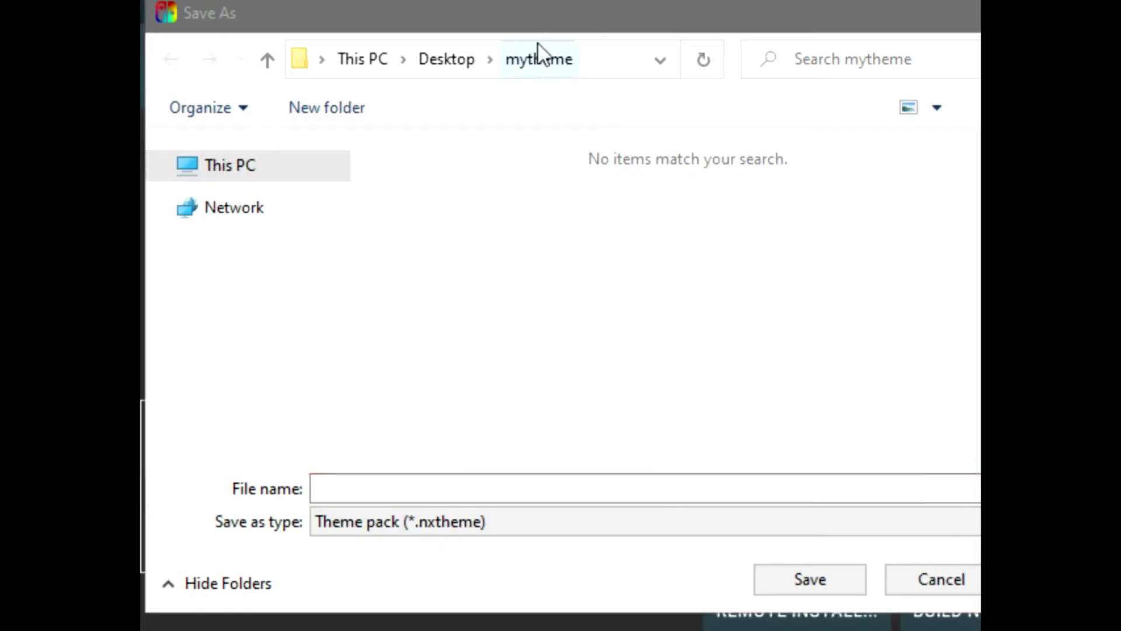
{"action": "left_click", "coordinate": [380, 488]}
{"action": "type", "text": "test"}
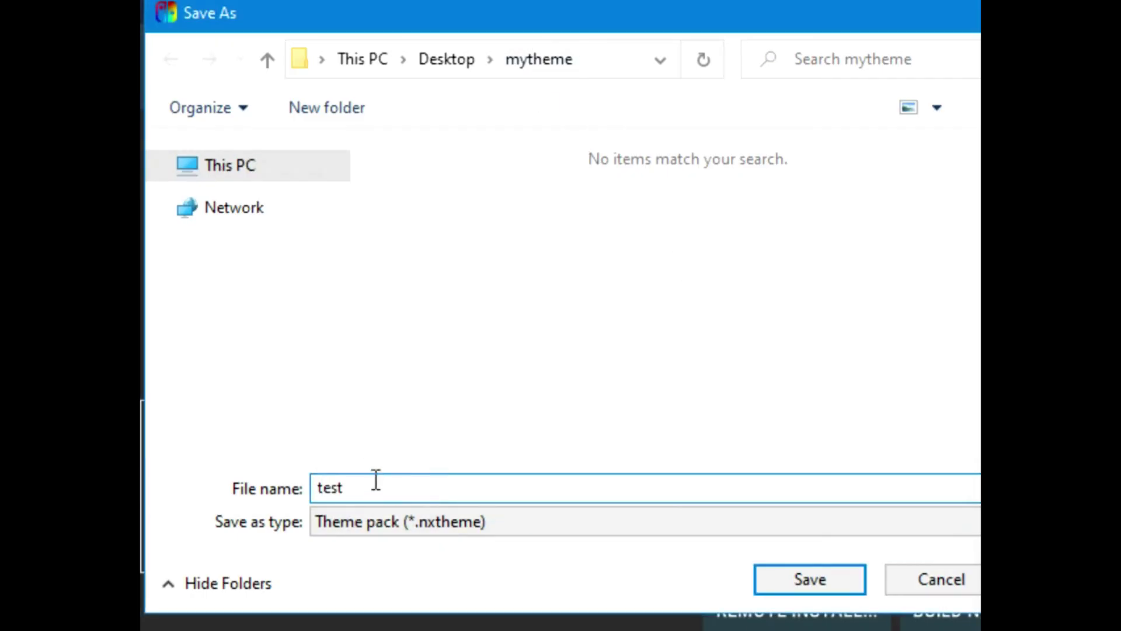
{"action": "left_click", "coordinate": [808, 580]}
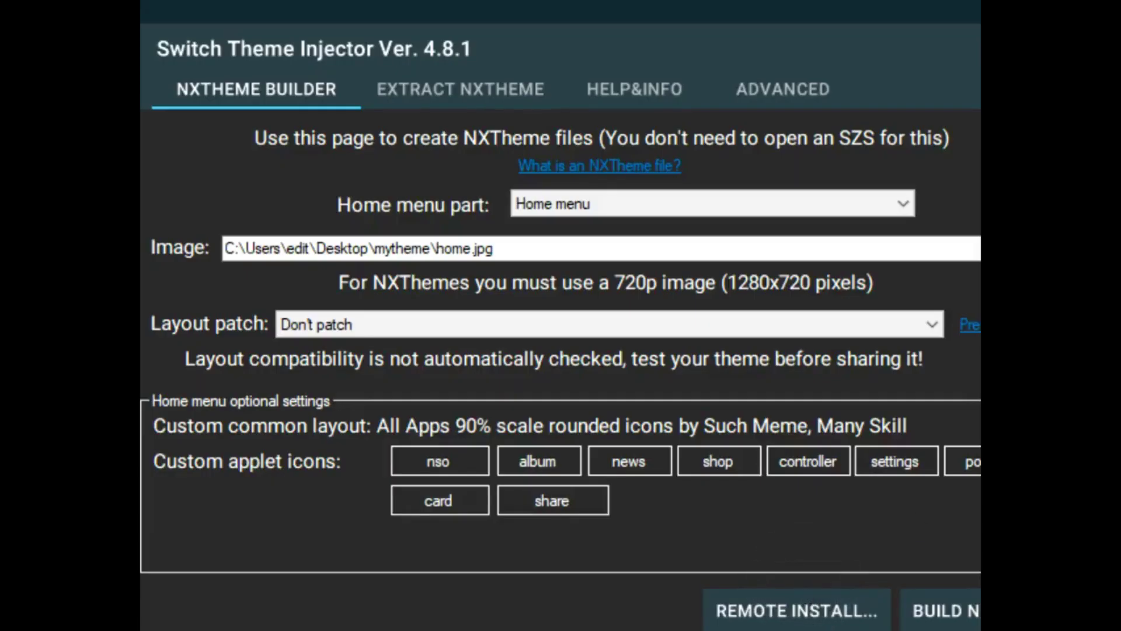
{"action": "left_click", "coordinate": [200, 500]}
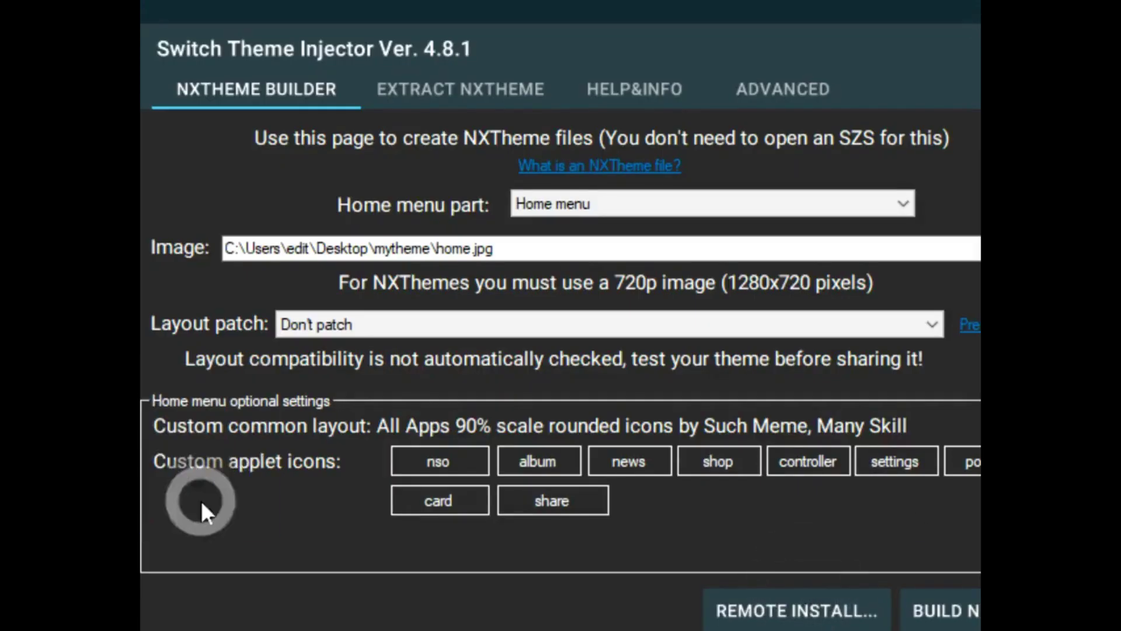
{"action": "left_click_drag", "start_coordinate": [978, 11], "coordinate": [1019, 10]}
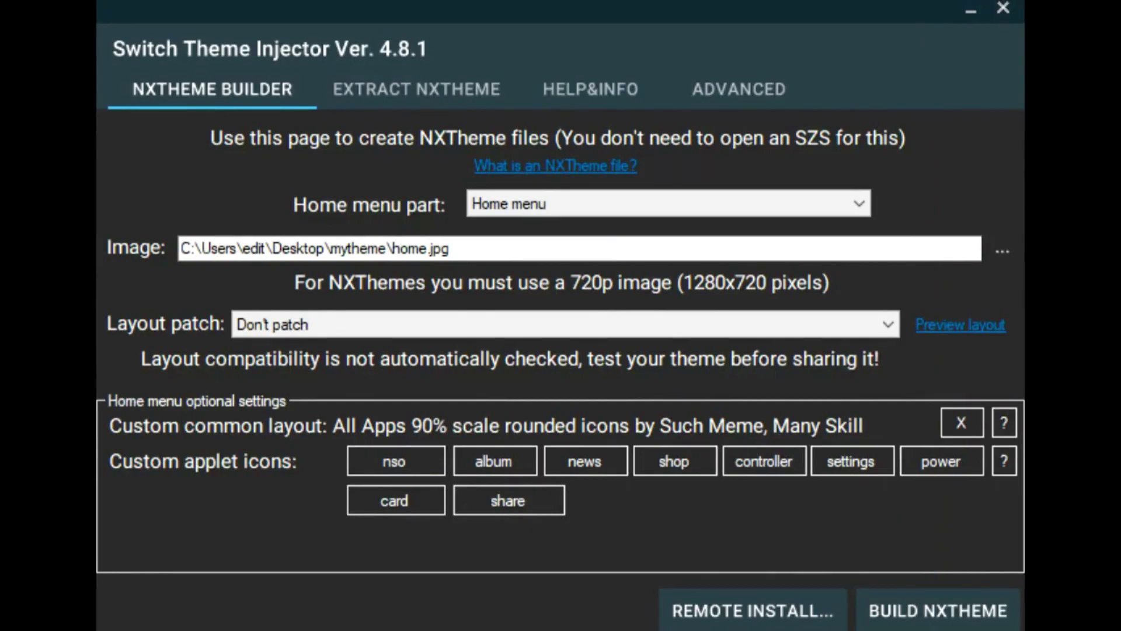
Check test.nxtheme in the mytheme folder in File Explorer, and set Switch Theme Injector's home menu part to Lock screen.
{"action": "key", "text": "alt+Tab"}
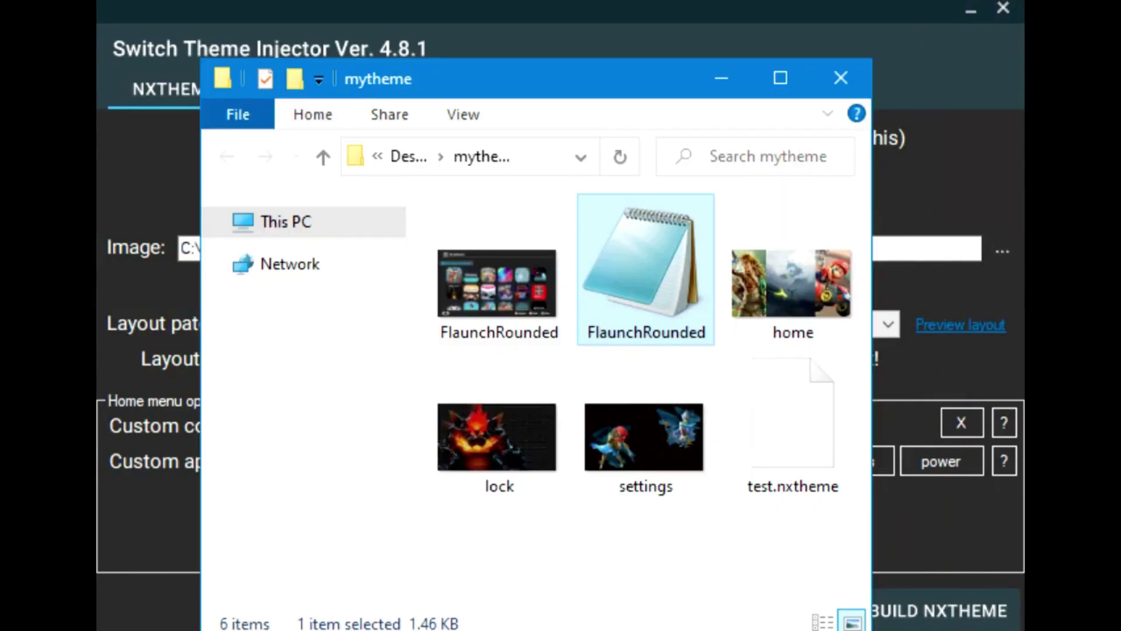
{"action": "left_click", "coordinate": [782, 443]}
{"action": "left_click", "coordinate": [607, 58]}
{"action": "left_click_drag", "start_coordinate": [607, 56], "coordinate": [543, 35]}
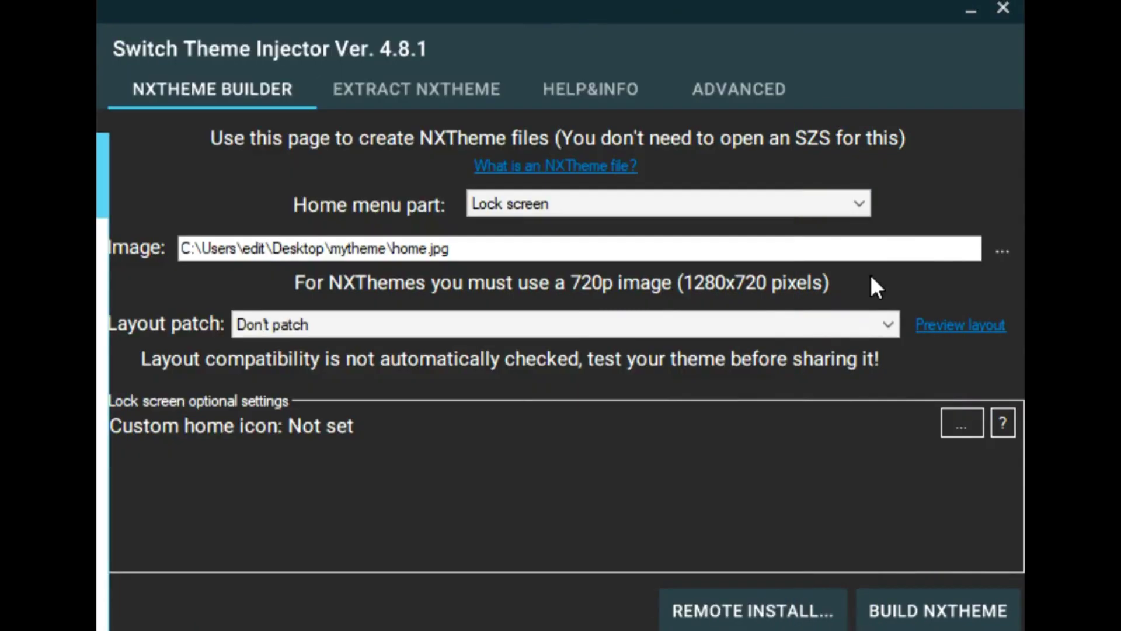
Keep the home menu part on Lock screen and load the lock image from the mytheme folder.
{"action": "left_click", "coordinate": [699, 205]}
{"action": "left_click", "coordinate": [589, 223]}
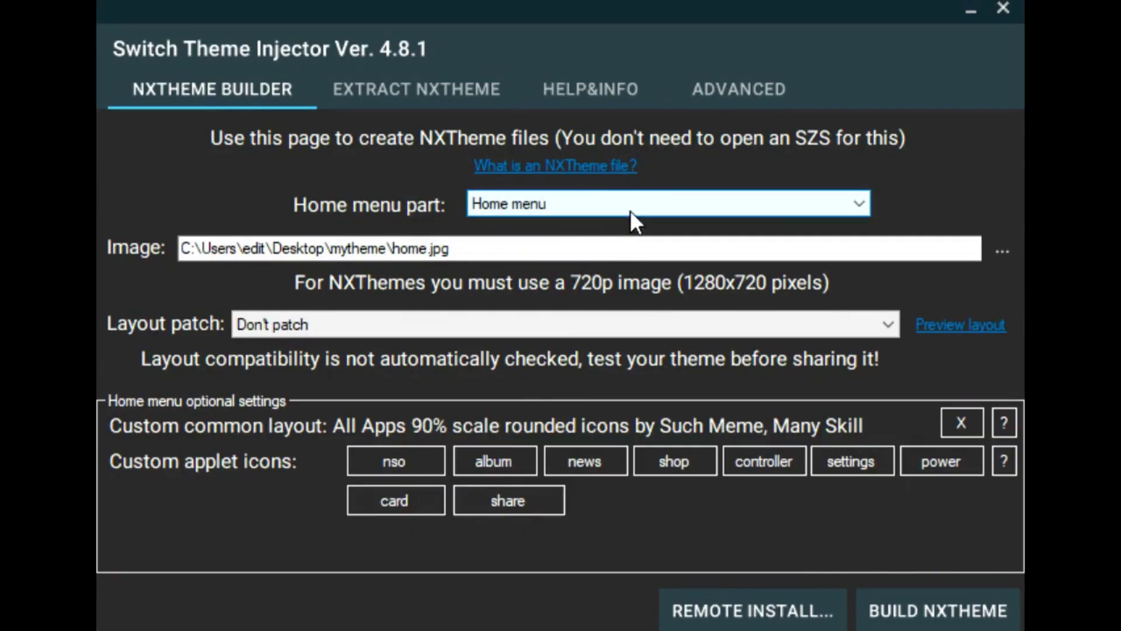
{"action": "left_click", "coordinate": [631, 209]}
{"action": "left_click", "coordinate": [589, 244]}
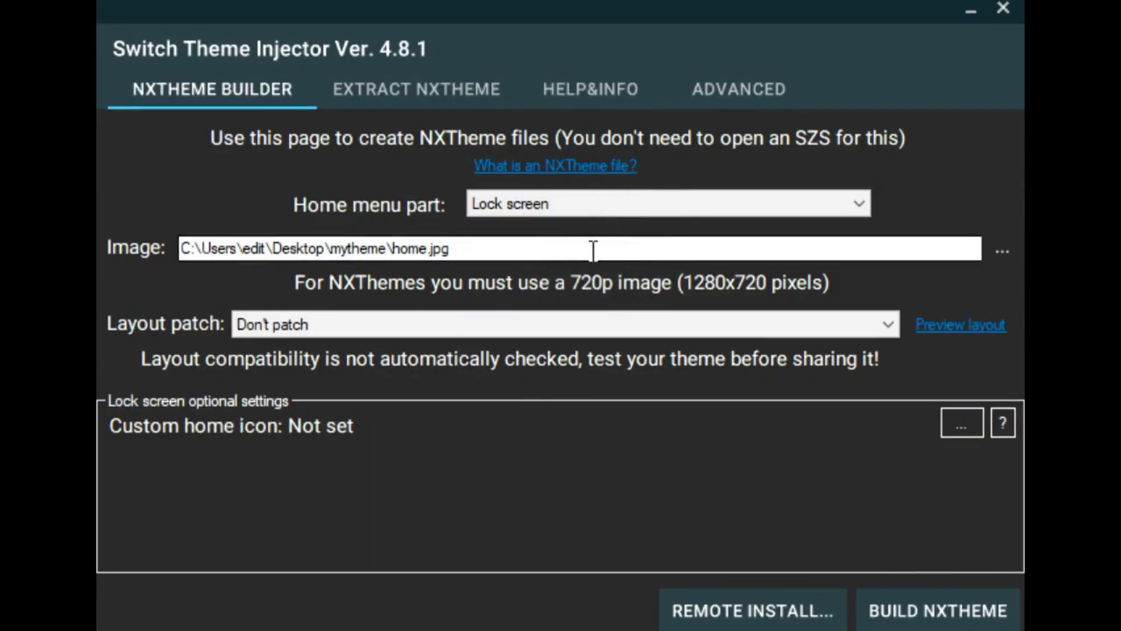
{"action": "left_click", "coordinate": [1000, 251]}
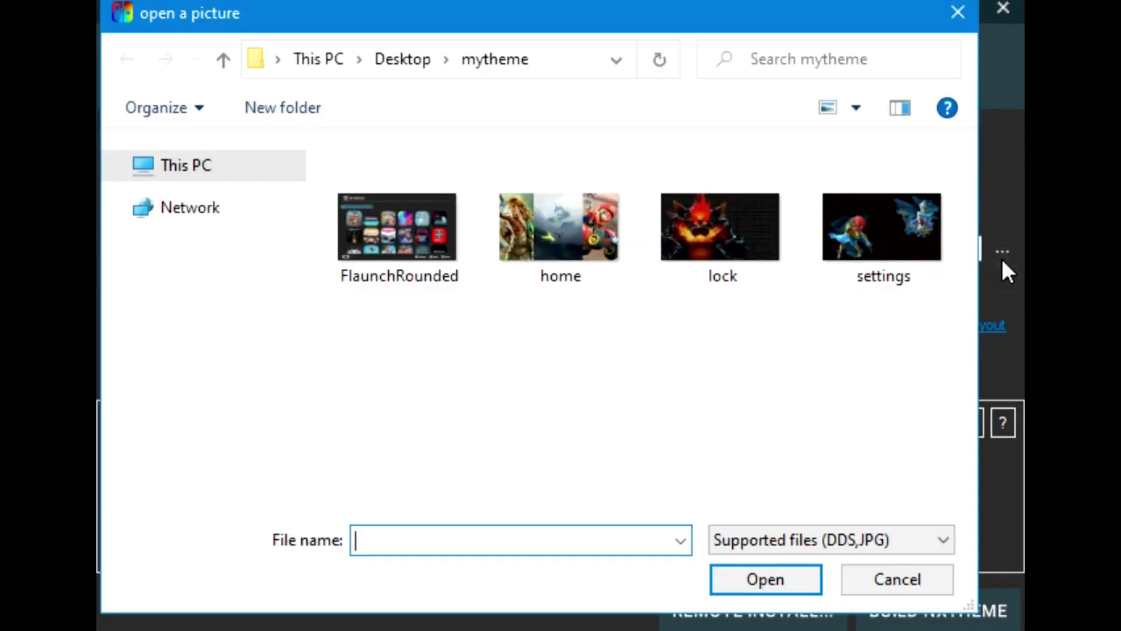
{"action": "left_click", "coordinate": [733, 272]}
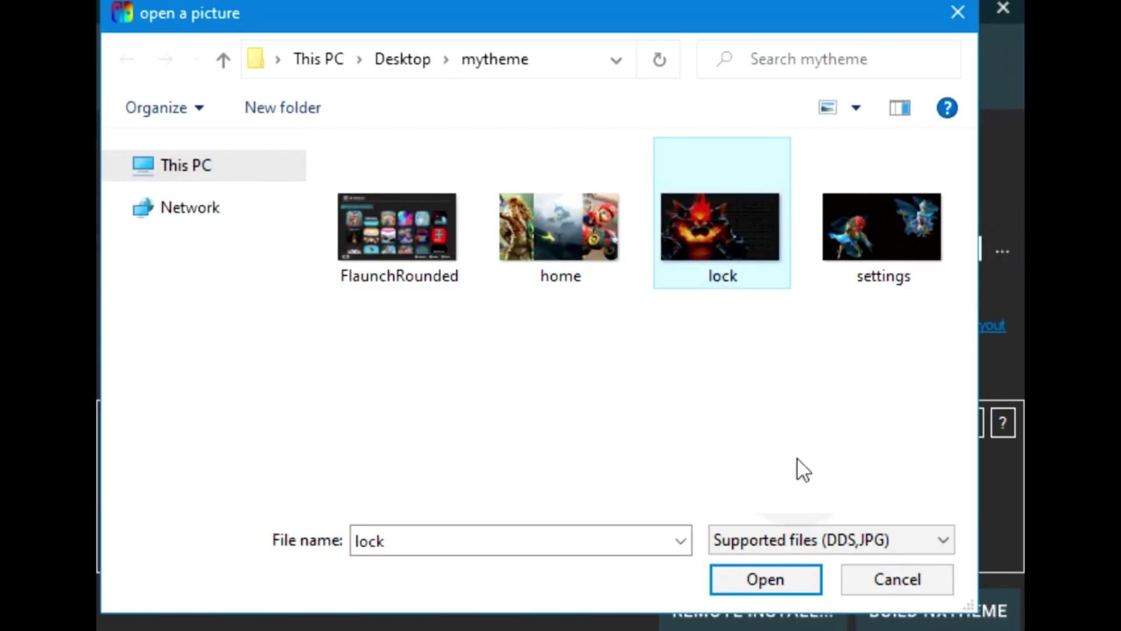
{"action": "left_click", "coordinate": [780, 589]}
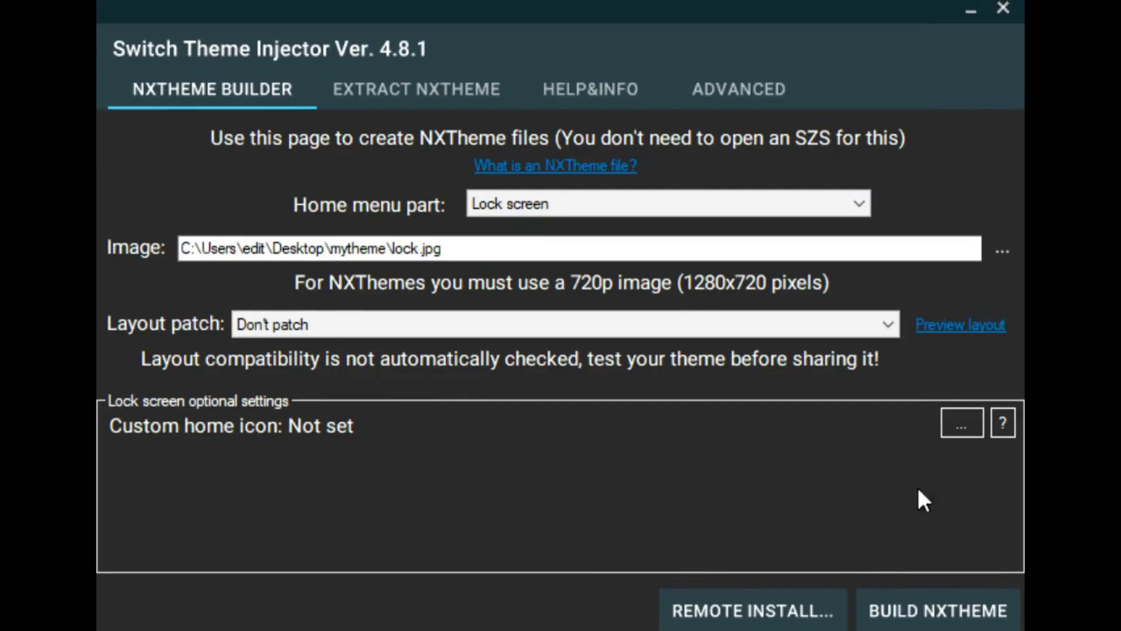
Build the Lock screen NXTheme with theme name "test" and author name "me".
{"action": "left_click", "coordinate": [934, 619]}
{"action": "left_click_drag", "start_coordinate": [137, 306], "coordinate": [610, 283]}
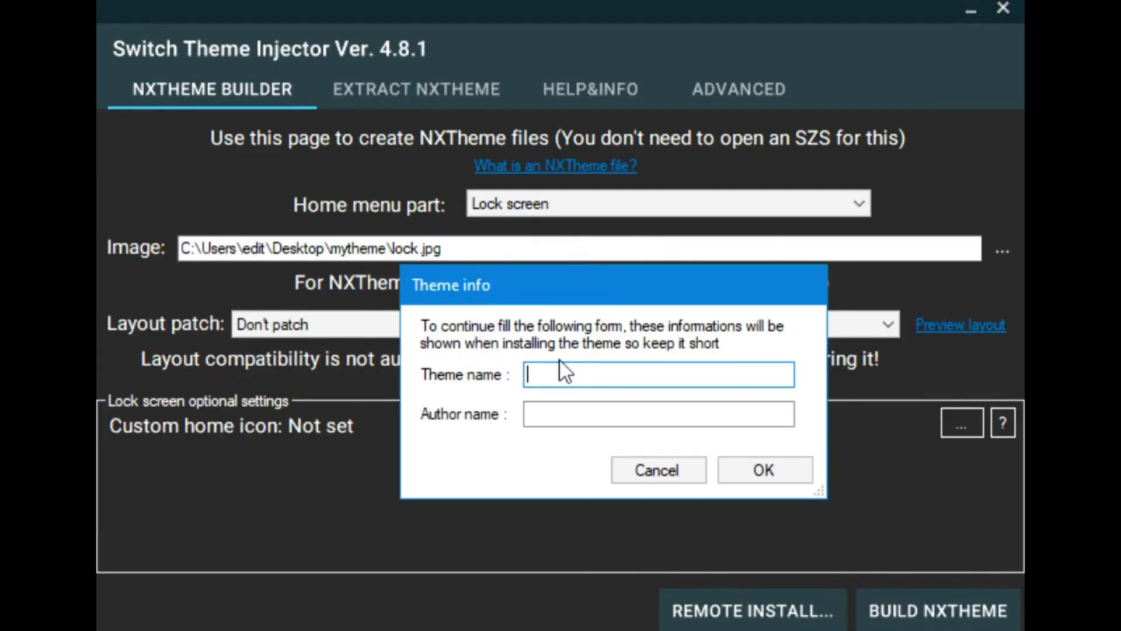
{"action": "type", "text": "test"}
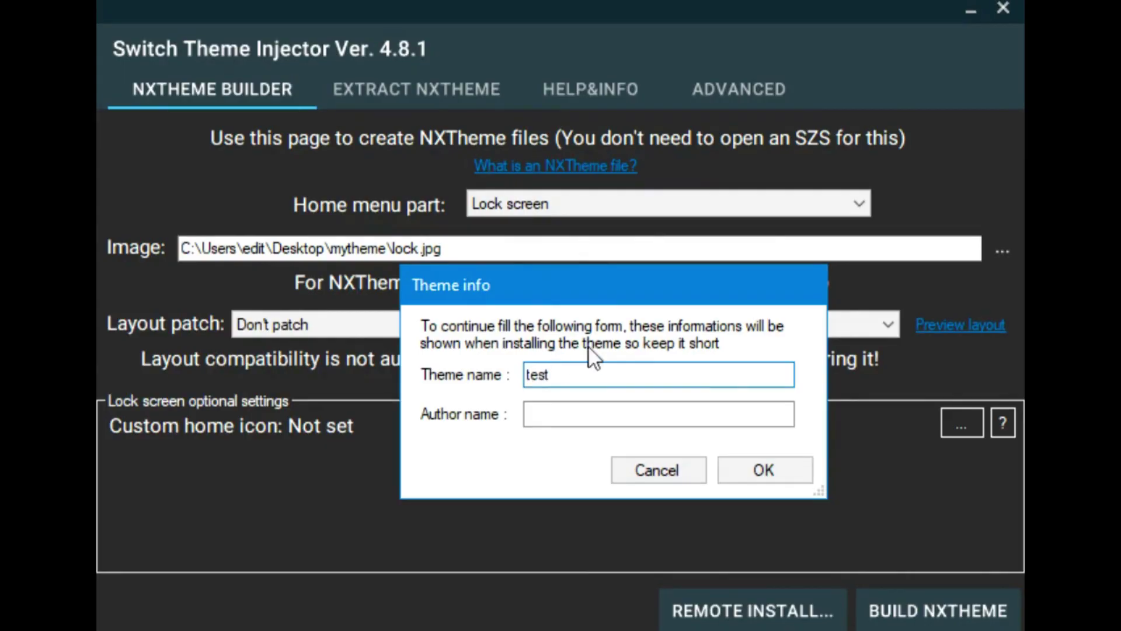
{"action": "left_click", "coordinate": [570, 417]}
{"action": "type", "text": "me"}
{"action": "left_click", "coordinate": [763, 469]}
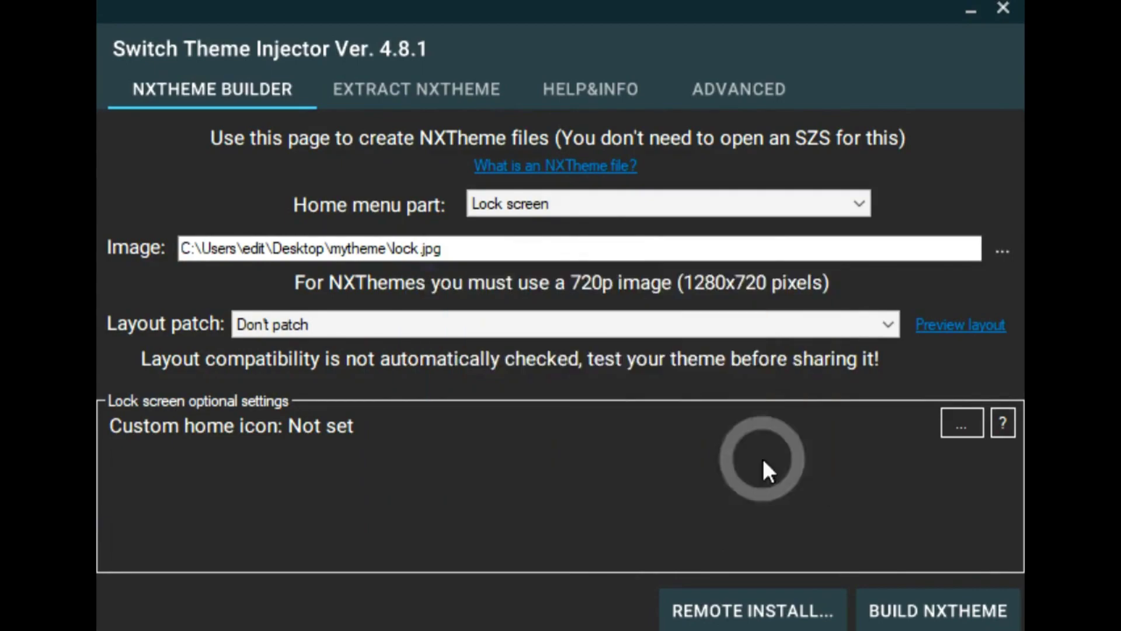
Save the lock screen theme pack as "lock" in the mytheme folder and dismiss the completion message.
{"action": "left_click", "coordinate": [447, 487]}
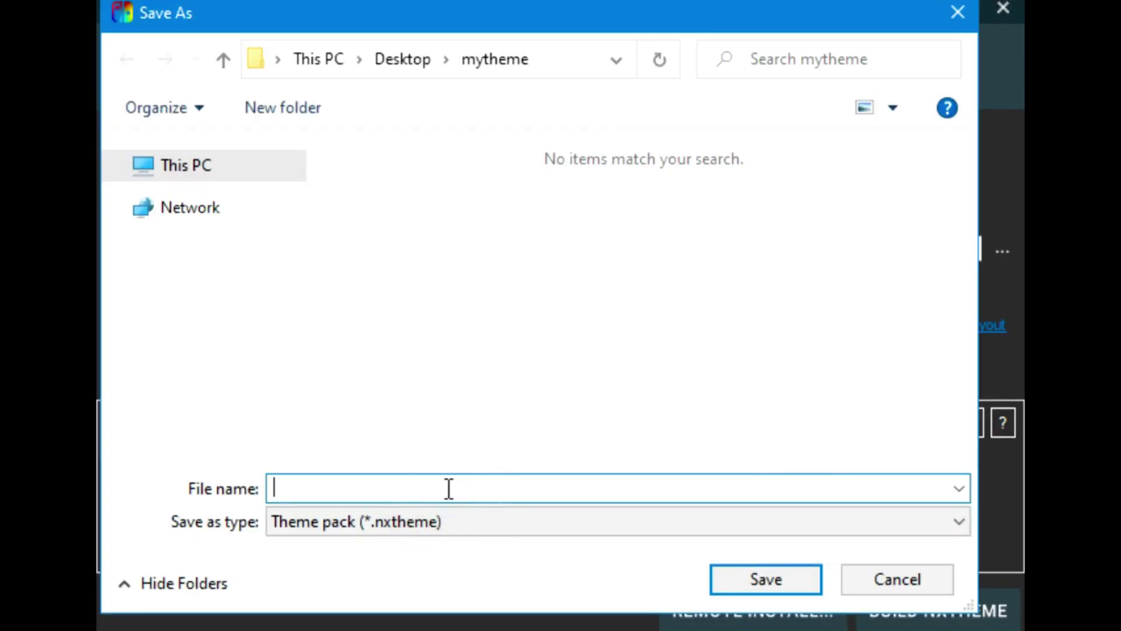
{"action": "type", "text": "lock"}
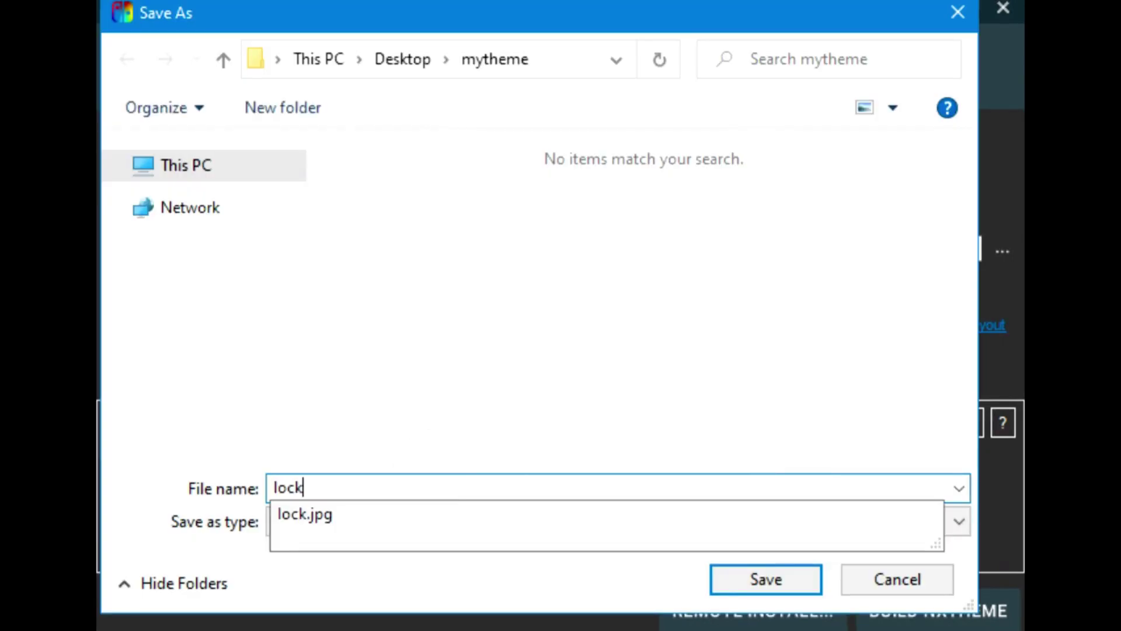
{"action": "key", "text": "Return"}
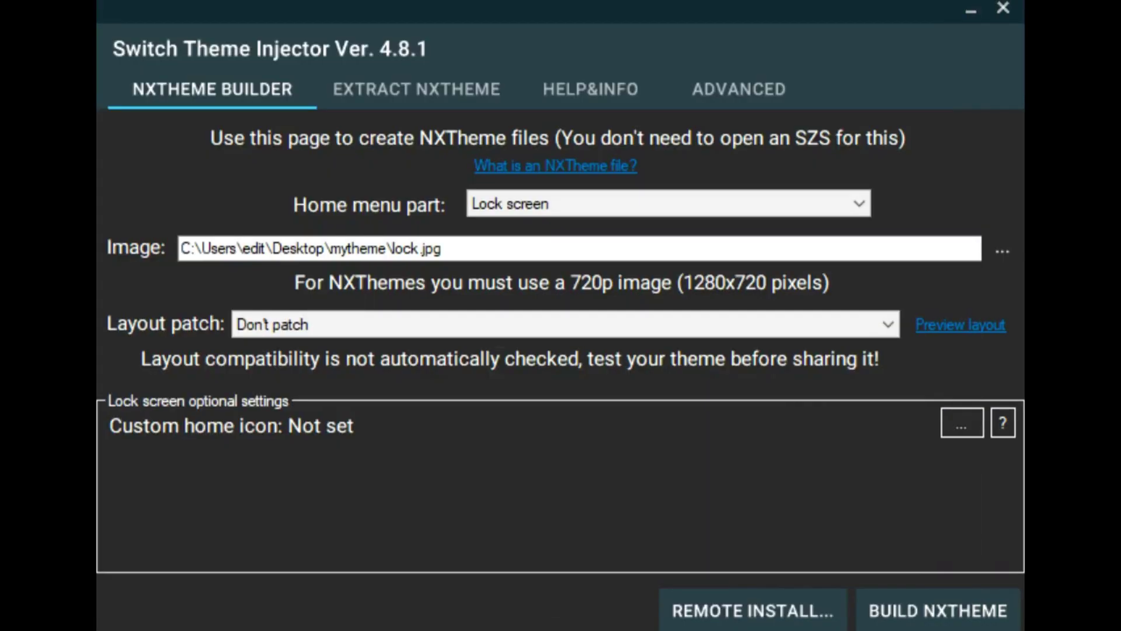
{"action": "left_click", "coordinate": [139, 503]}
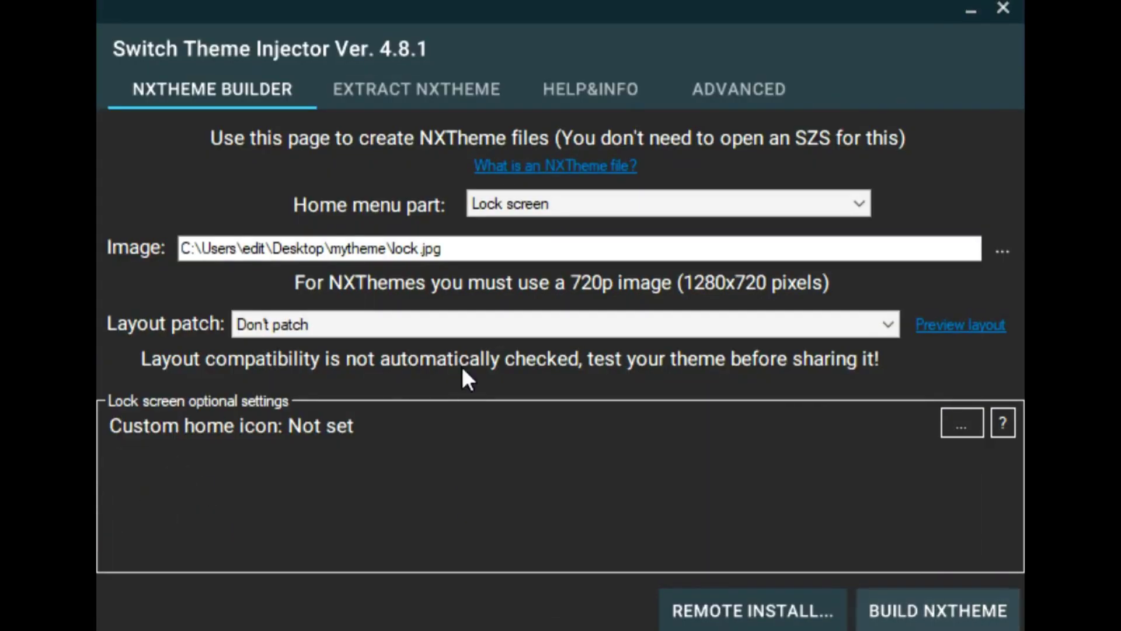
Set the home menu part to Settings applet (All applets on 5.X) and load the settings image from the mytheme folder.
{"action": "left_click", "coordinate": [779, 209]}
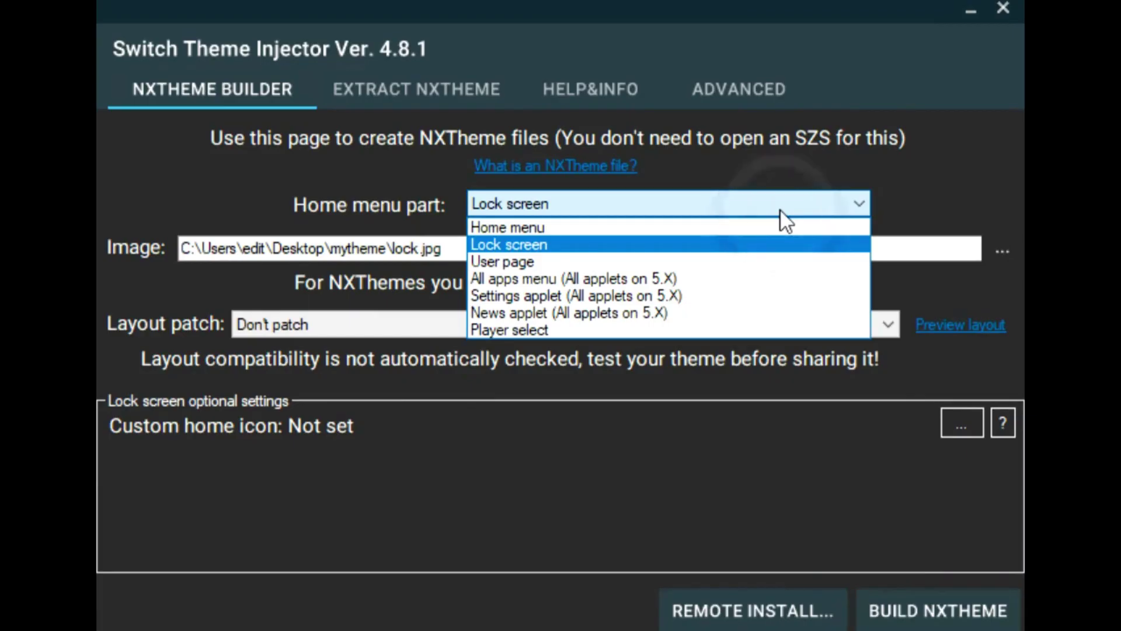
{"action": "left_click", "coordinate": [665, 298]}
{"action": "left_click", "coordinate": [997, 254]}
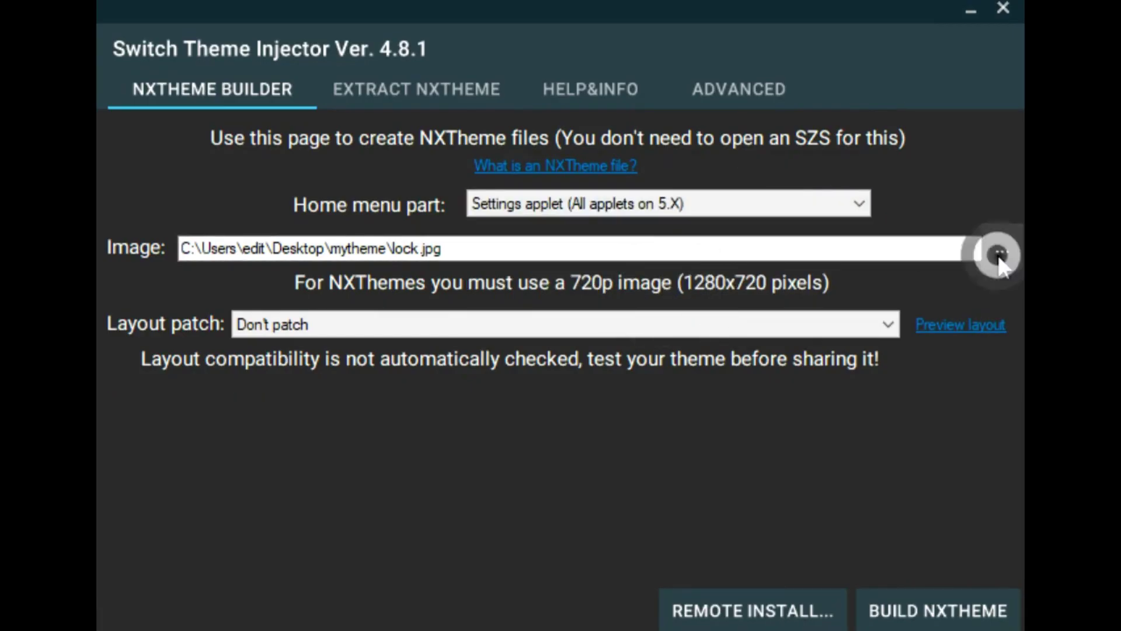
{"action": "left_click", "coordinate": [883, 269]}
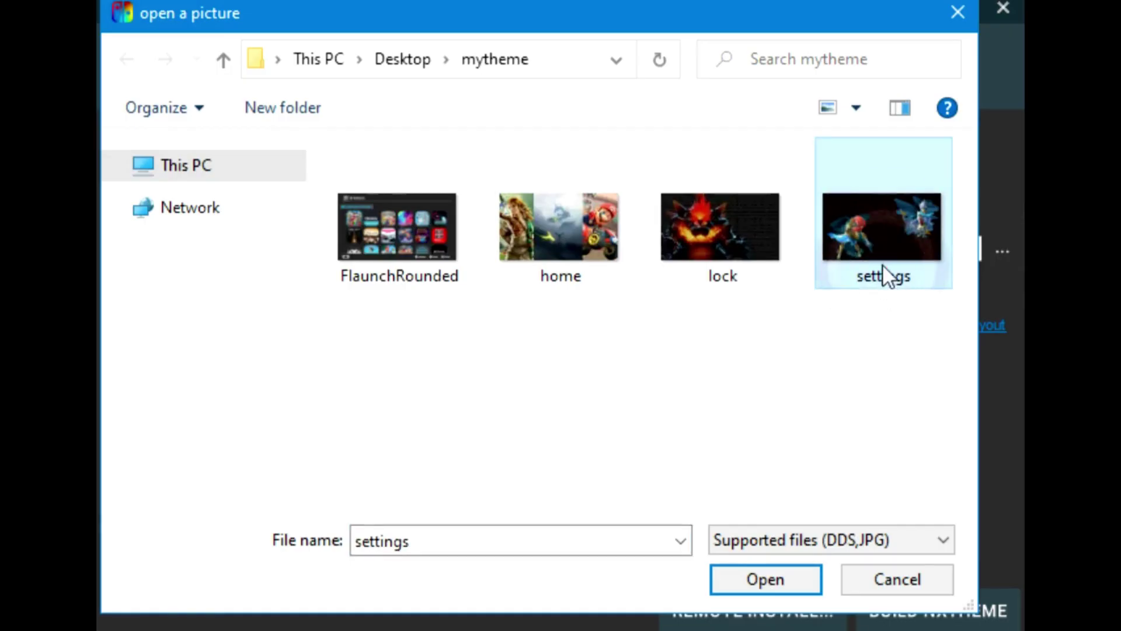
{"action": "double_click", "coordinate": [883, 265]}
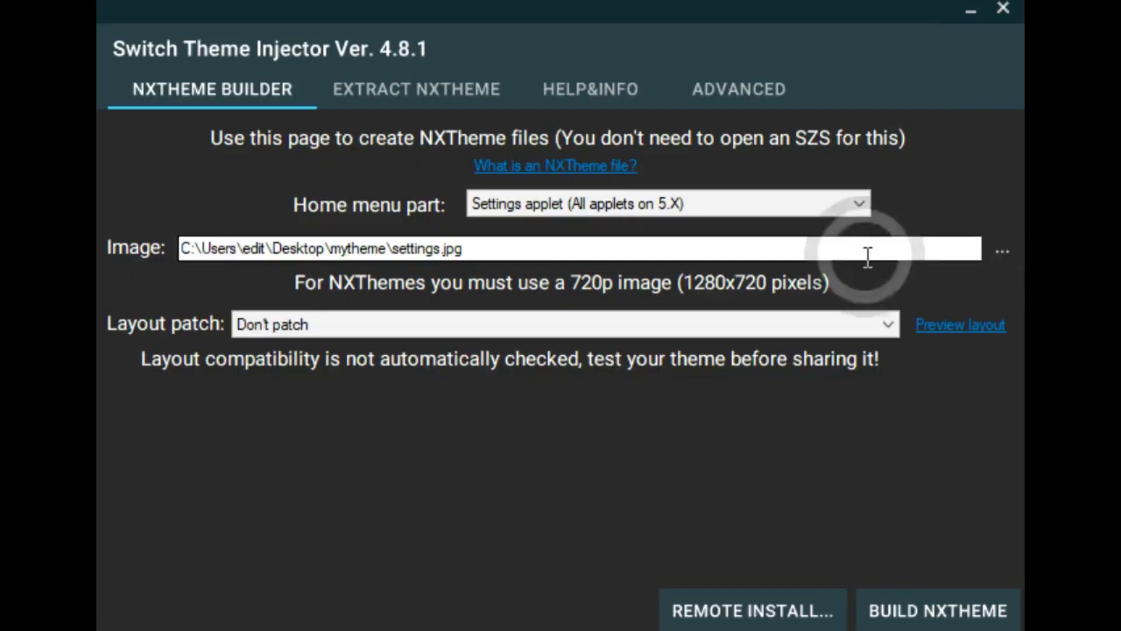
Build the Settings applet NXTheme with theme name "settings" and author name "me".
{"action": "left_click", "coordinate": [907, 604]}
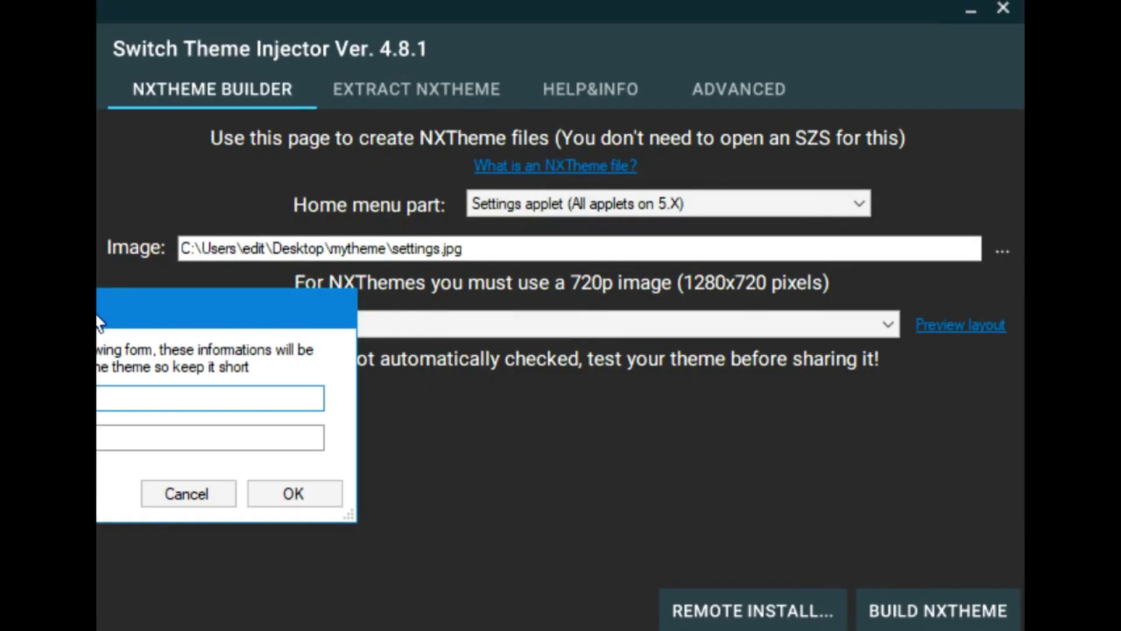
{"action": "left_click_drag", "start_coordinate": [99, 323], "coordinate": [412, 333]}
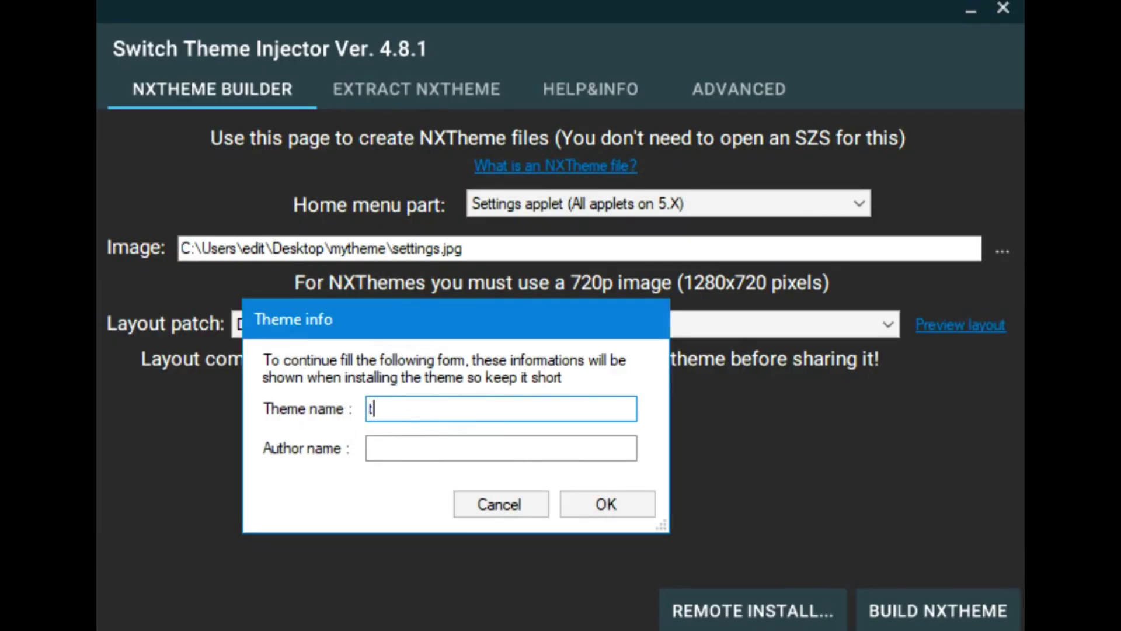
{"action": "type", "text": "settings"}
{"action": "left_click", "coordinate": [406, 457]}
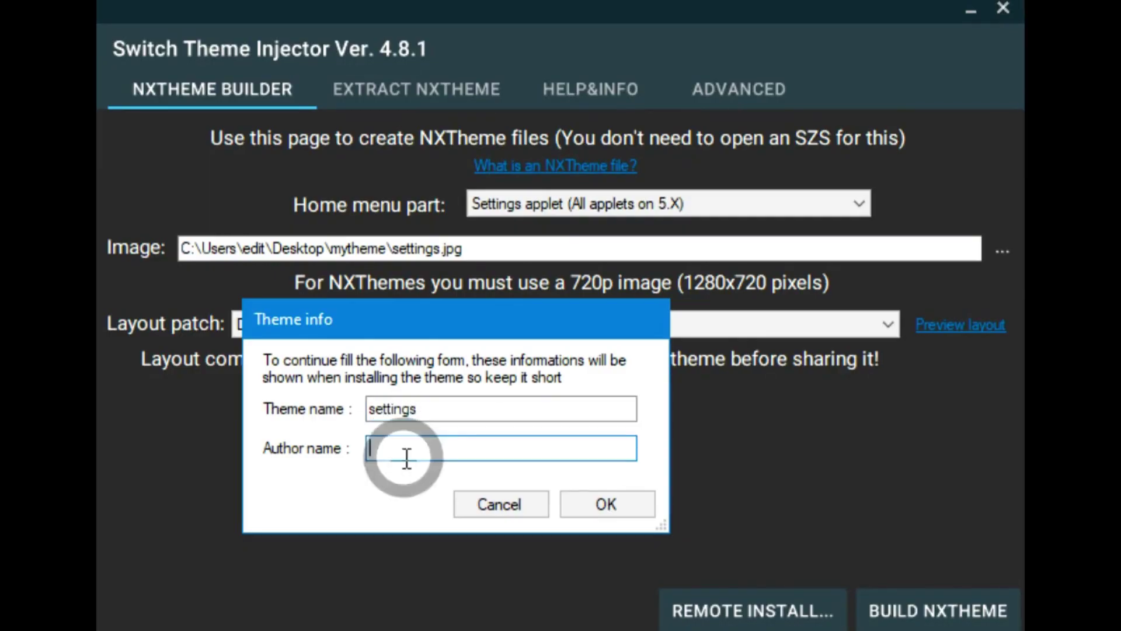
{"action": "type", "text": "me"}
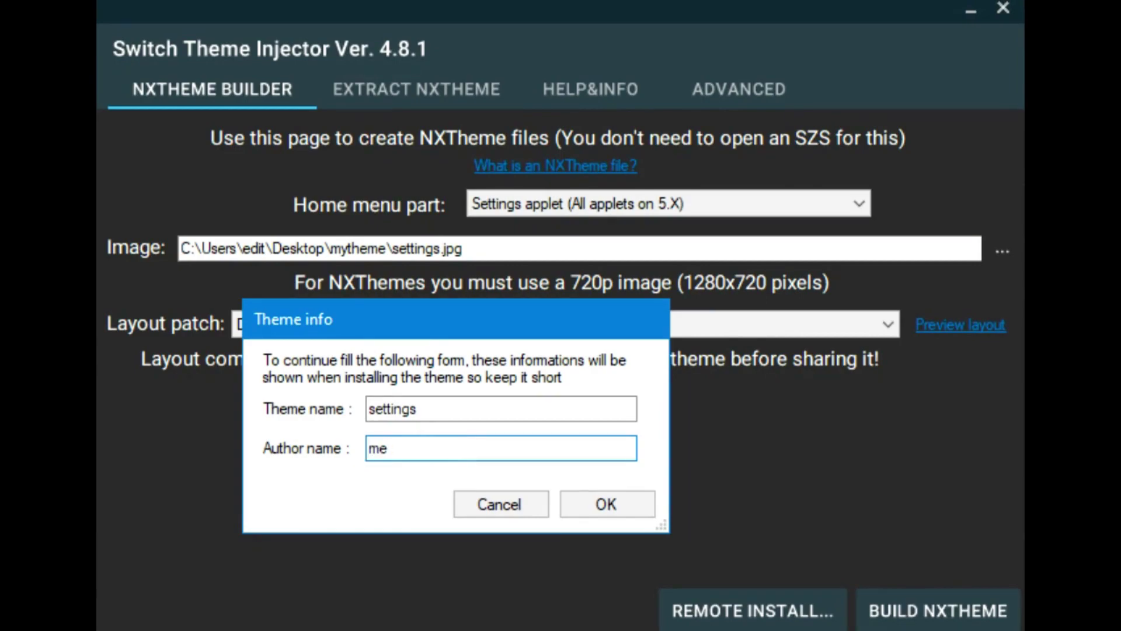
{"action": "left_click", "coordinate": [610, 513]}
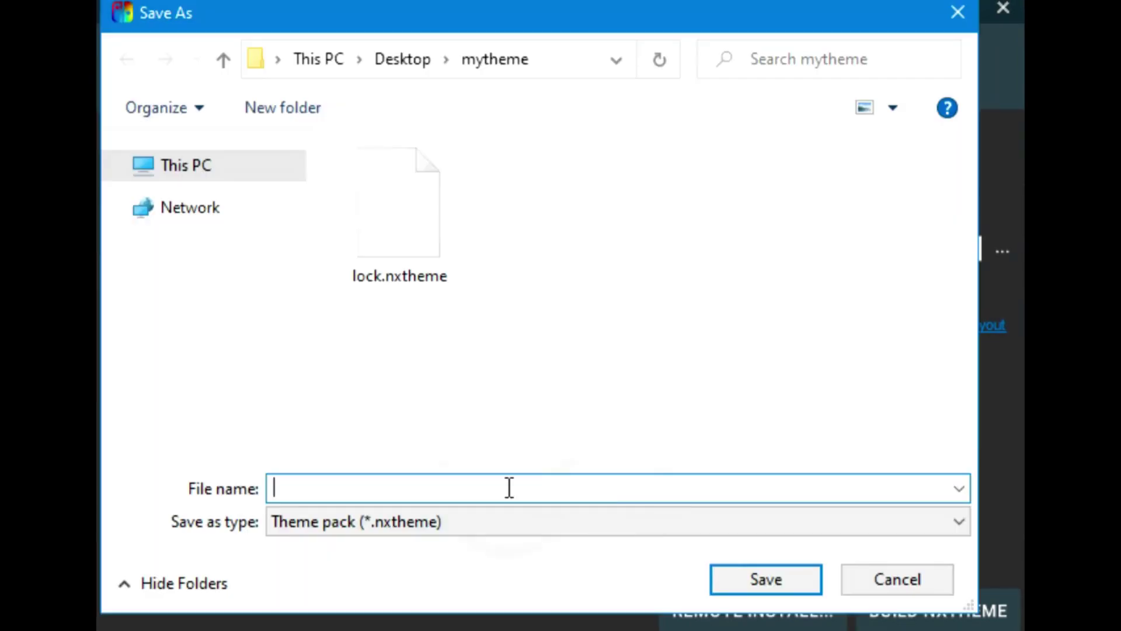
Save the settings theme pack as "settings" in the mytheme folder and dismiss the completion message.
{"action": "type", "text": "se"}
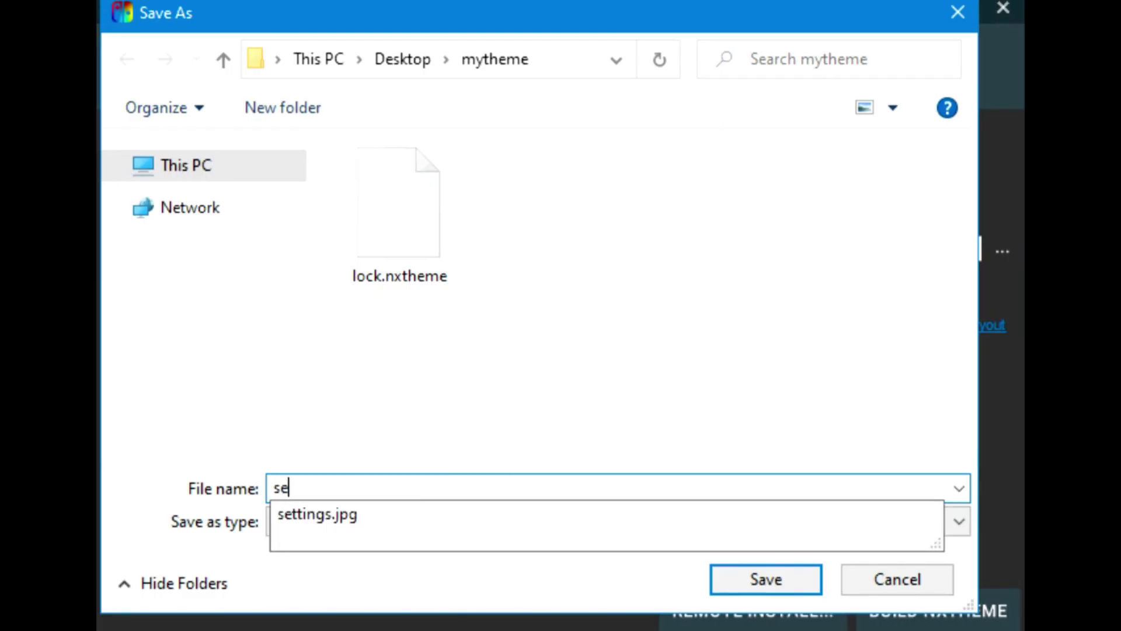
{"action": "type", "text": "tting"}
{"action": "key", "text": "Return"}
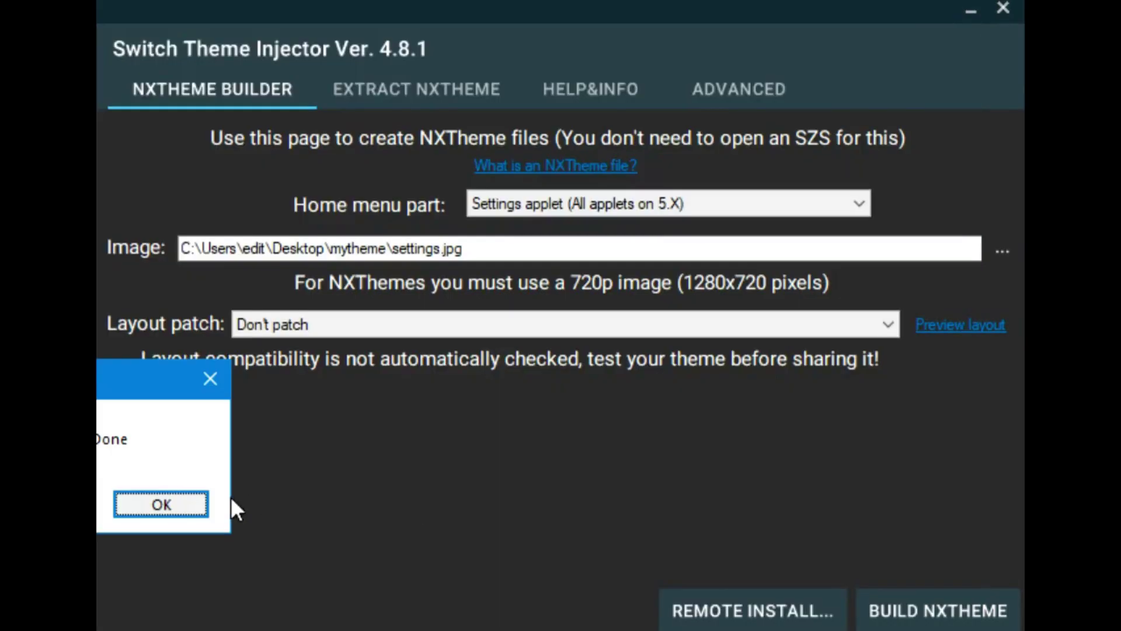
{"action": "left_click", "coordinate": [178, 505]}
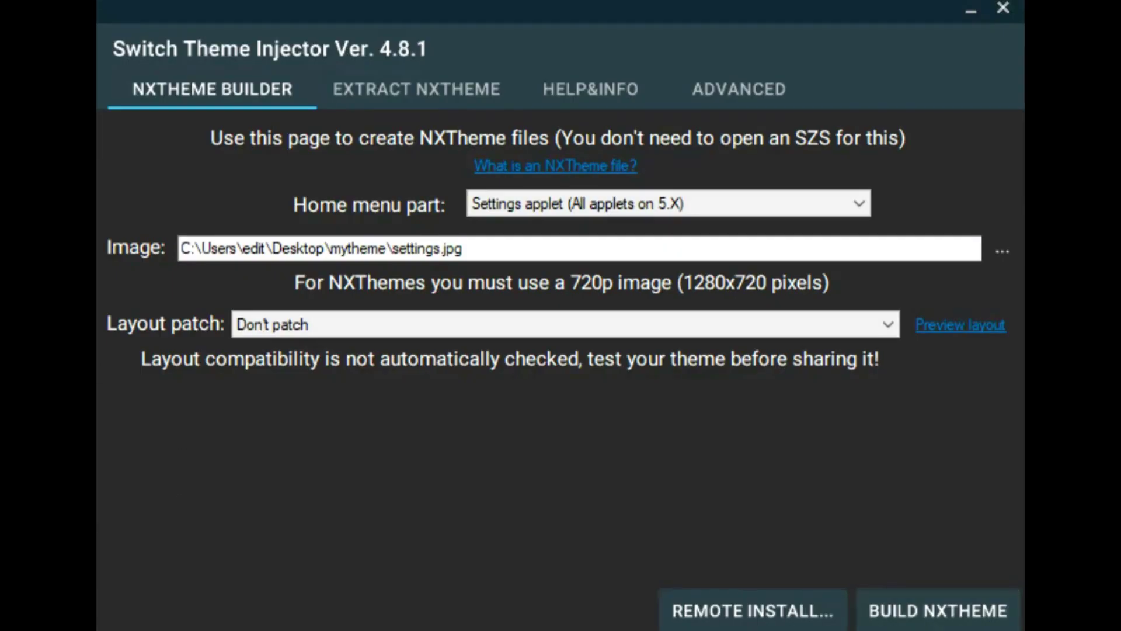
Switch to File Explorer, check the mytheme folder for the built lock and settings NXTheme files, and minimize the window.
{"action": "key", "text": "alt+Tab"}
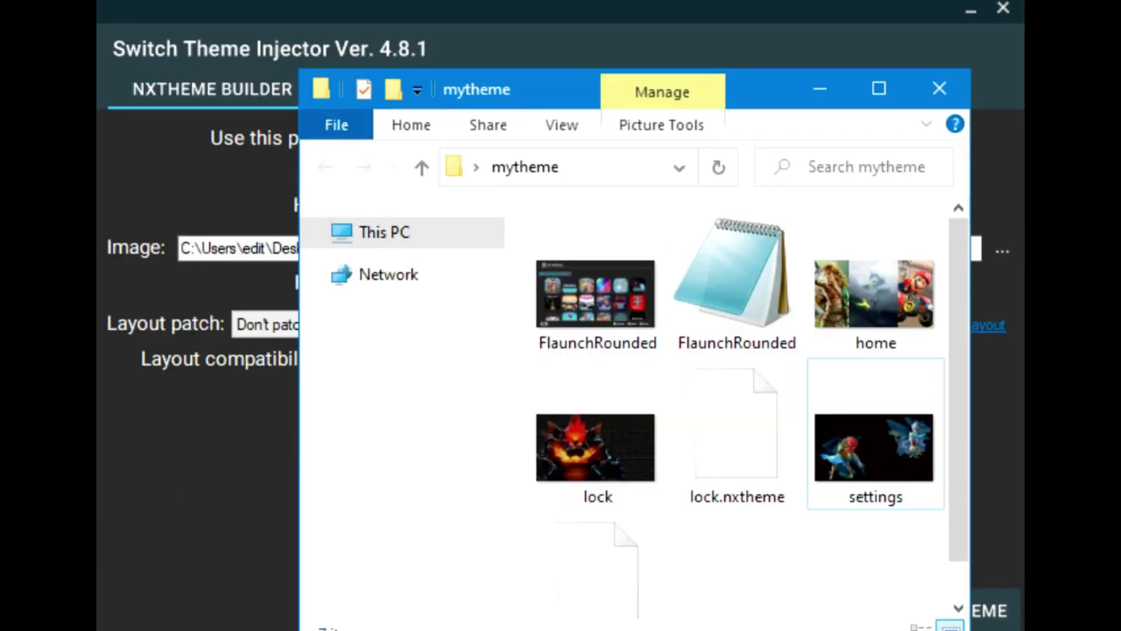
{"action": "left_click", "coordinate": [482, 98]}
{"action": "left_click_drag", "start_coordinate": [482, 98], "coordinate": [415, 71]}
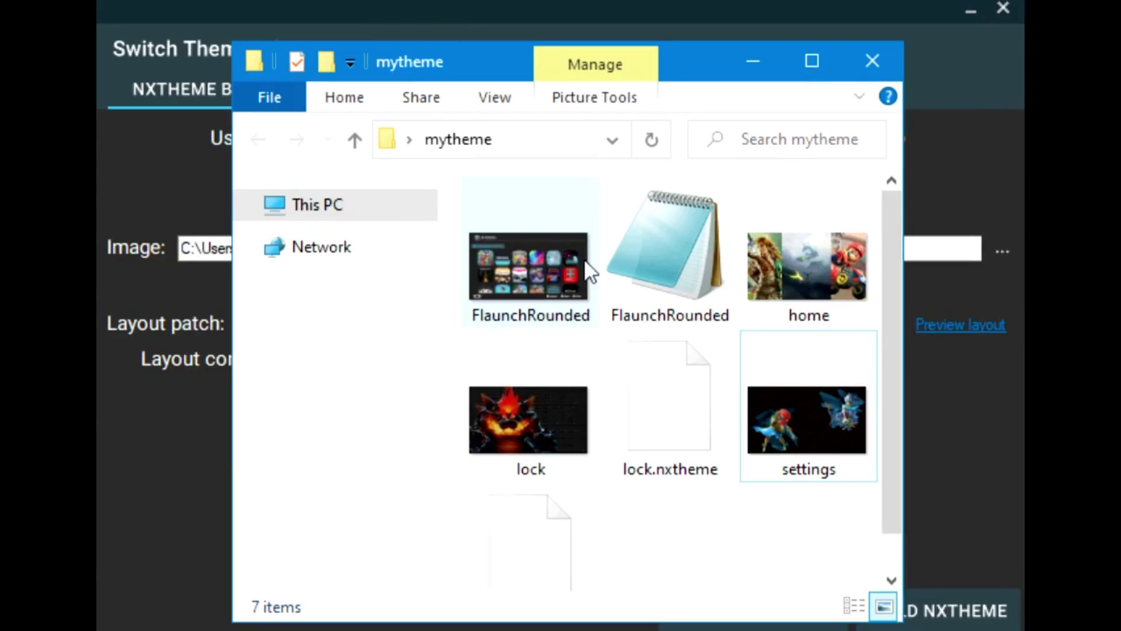
{"action": "scroll", "coordinate": [782, 350], "scroll_direction": "down", "scroll_amount": 1}
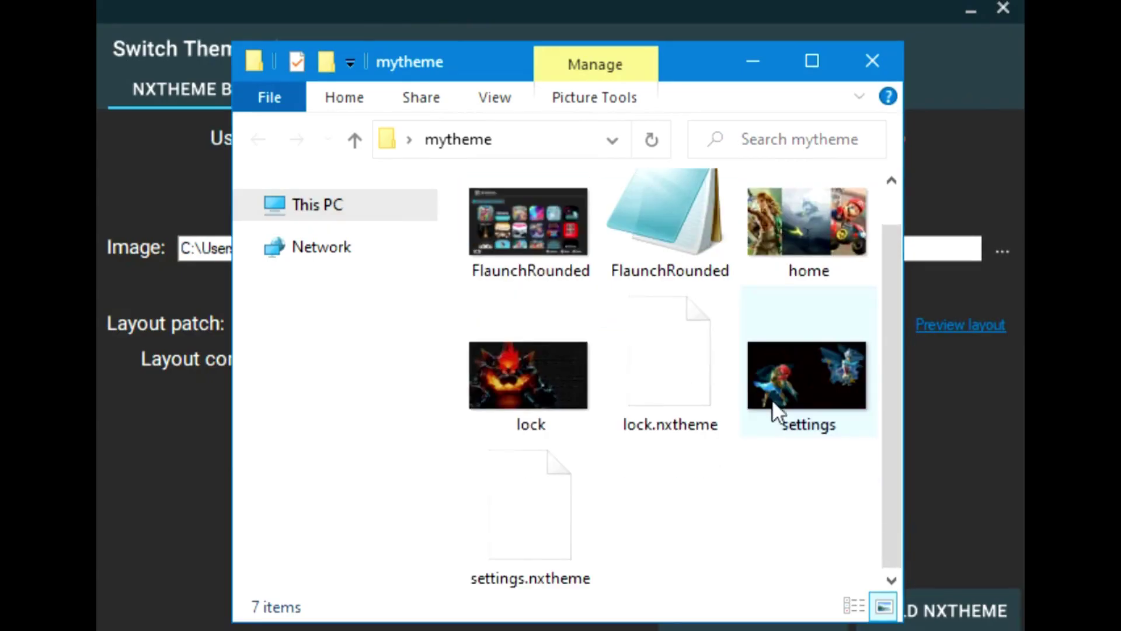
{"action": "left_click", "coordinate": [505, 533]}
{"action": "left_click", "coordinate": [642, 408]}
{"action": "left_click_drag", "start_coordinate": [886, 467], "coordinate": [884, 492]}
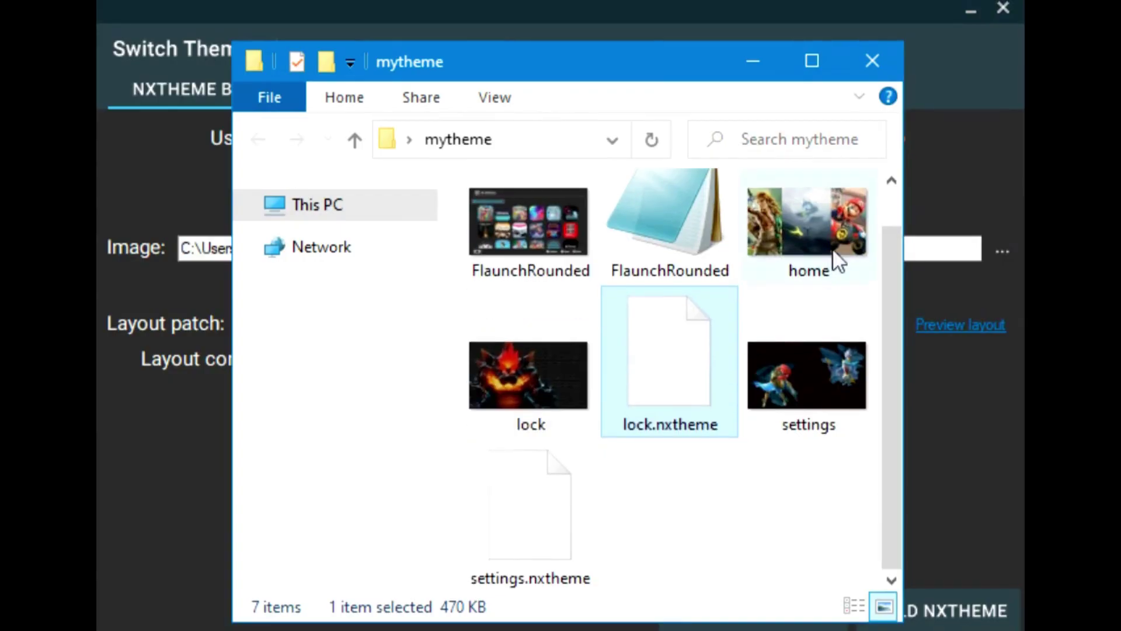
{"action": "left_click", "coordinate": [746, 69]}
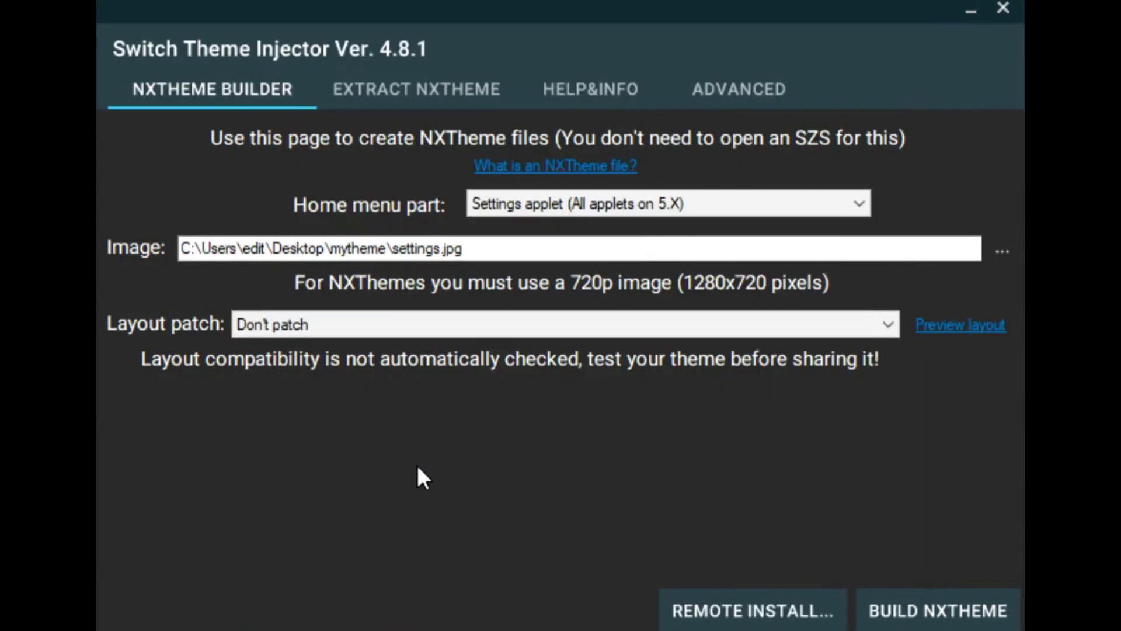
Set the home menu part to Home menu, build its NXTheme and submit the theme info form.
{"action": "left_click", "coordinate": [601, 227]}
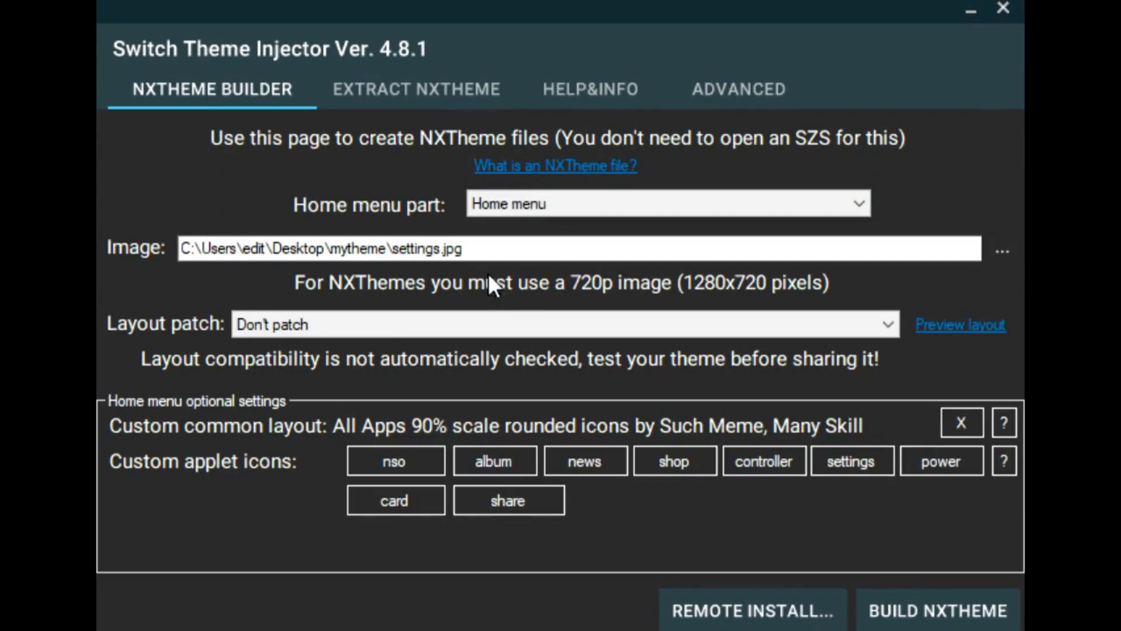
{"action": "left_click", "coordinate": [888, 600]}
{"action": "left_click", "coordinate": [126, 398]}
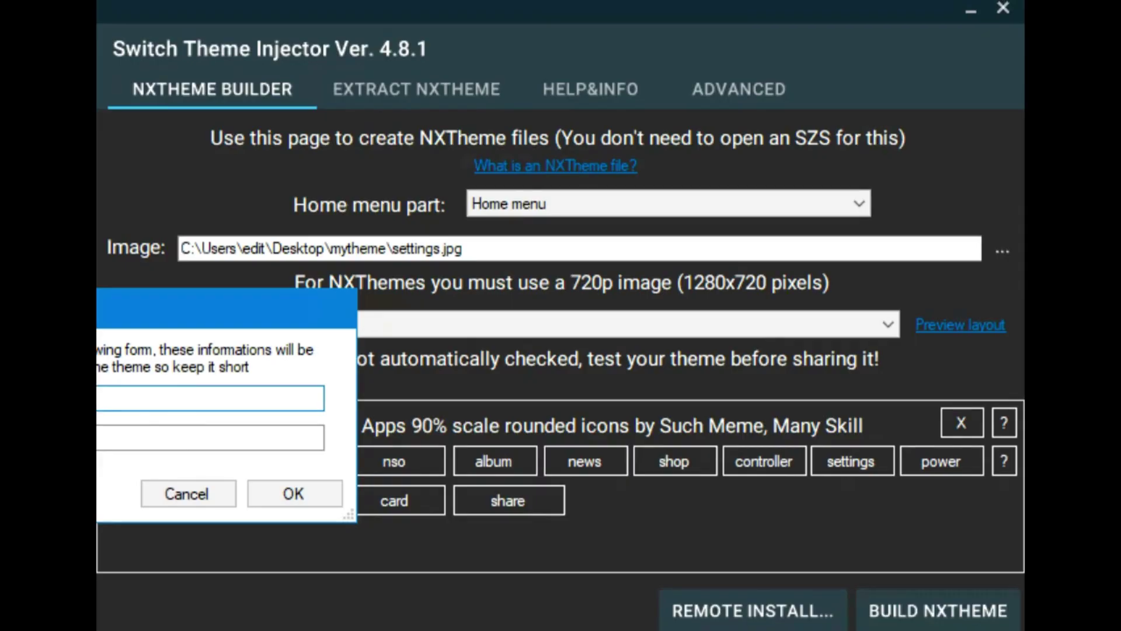
{"action": "left_click", "coordinate": [155, 444]}
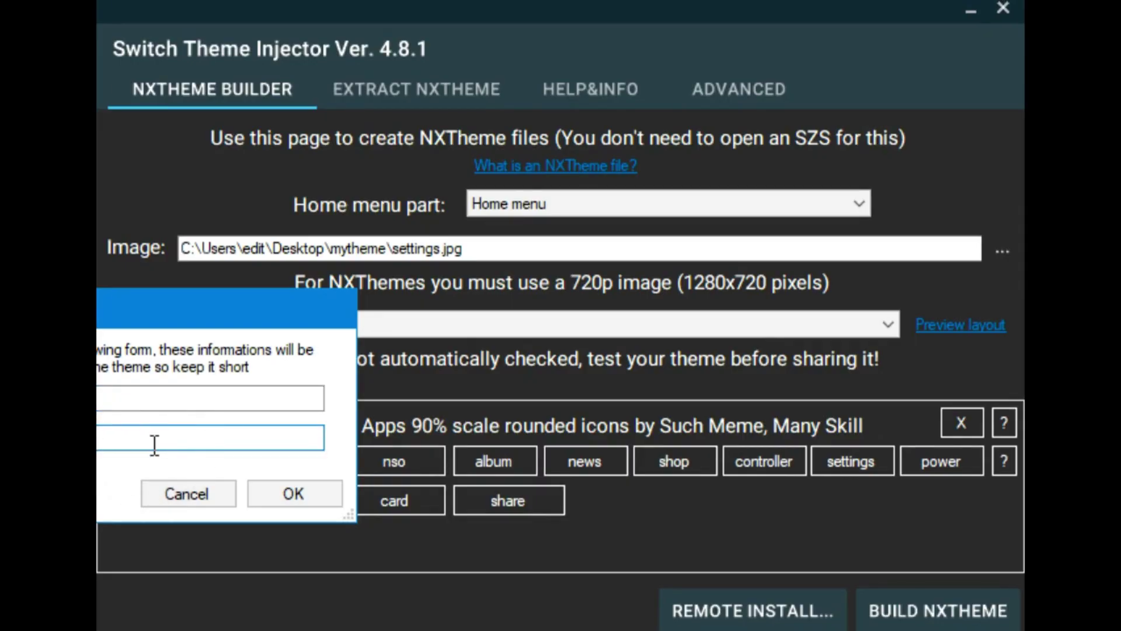
{"action": "left_click", "coordinate": [291, 493]}
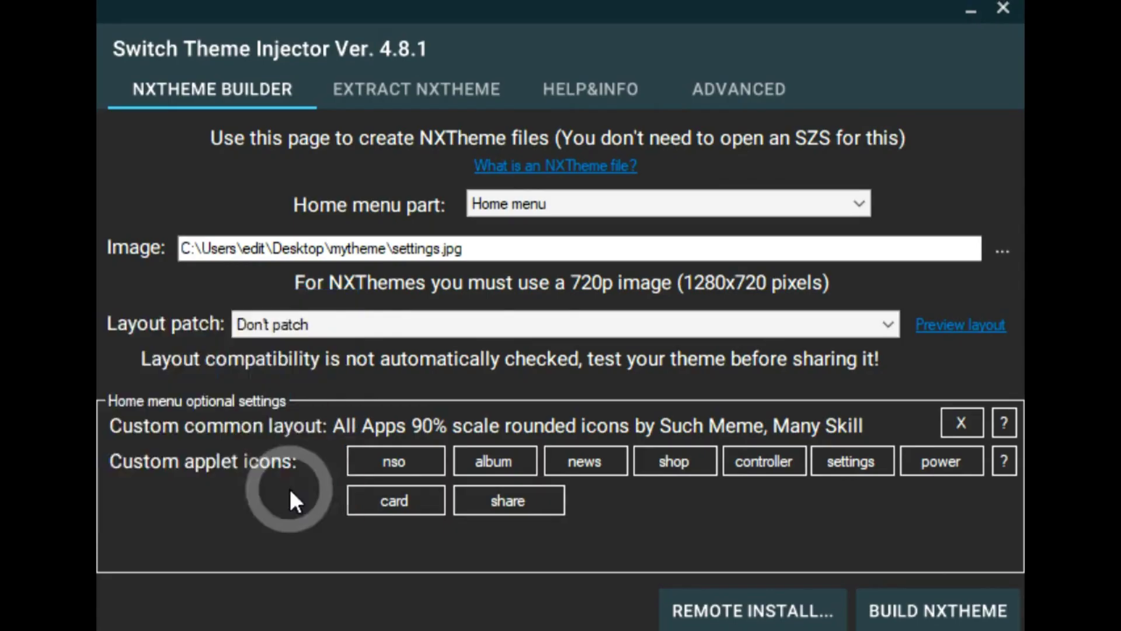
Save the home theme pack as "home" in the mytheme folder without overwriting home.jpg, and dismiss the completion message.
{"action": "left_click", "coordinate": [351, 485]}
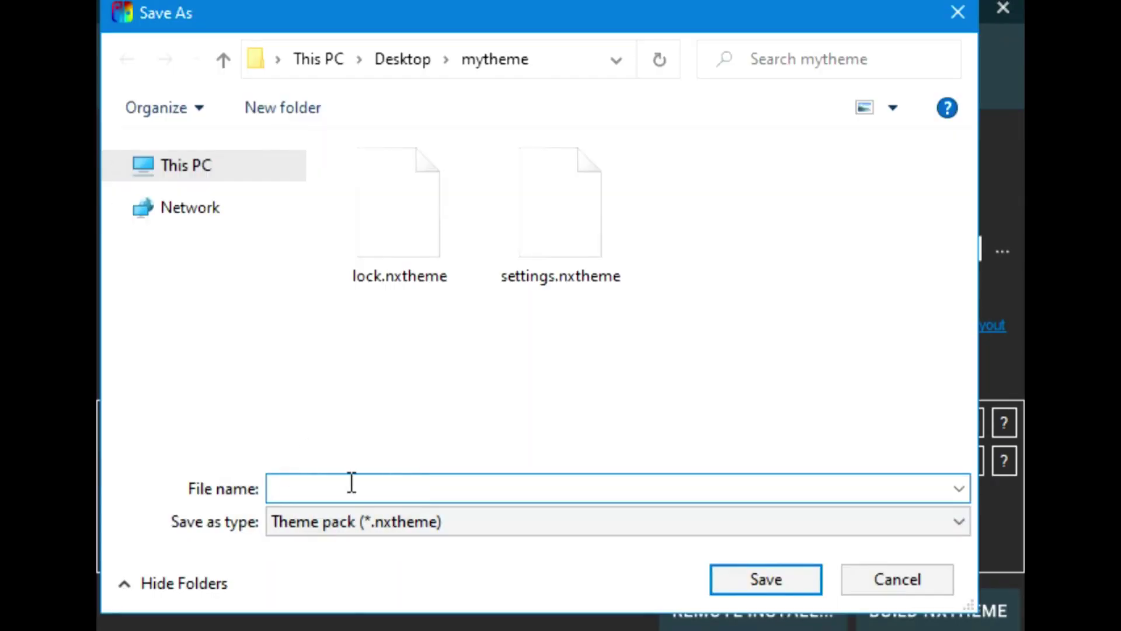
{"action": "type", "text": "home"}
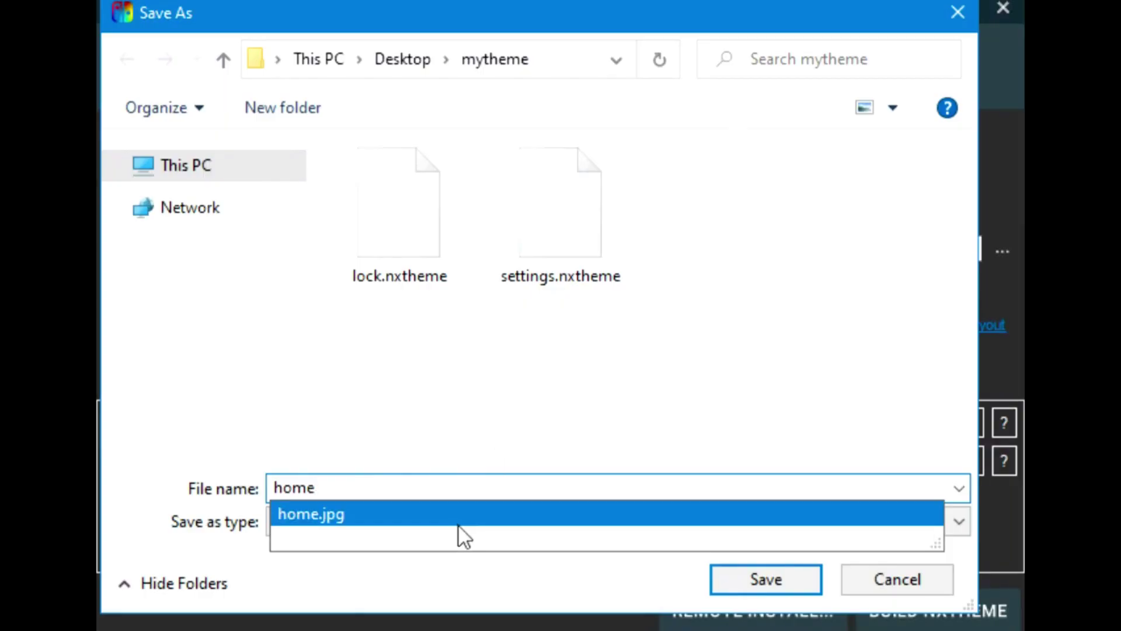
{"action": "left_click", "coordinate": [759, 587]}
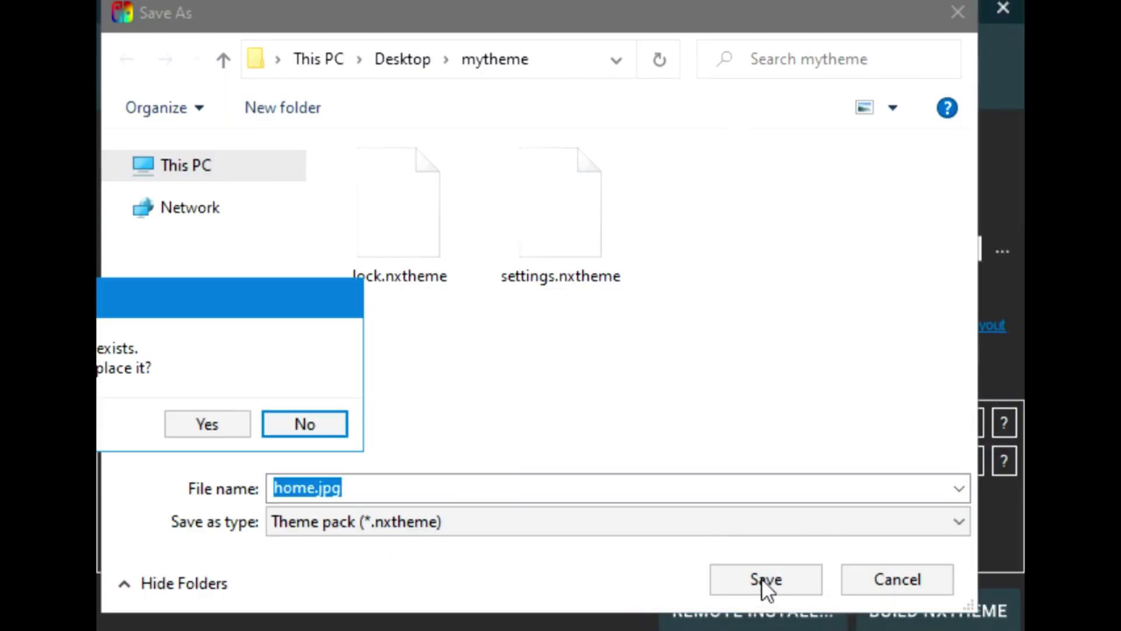
{"action": "left_click", "coordinate": [275, 426]}
{"action": "left_click", "coordinate": [377, 493]}
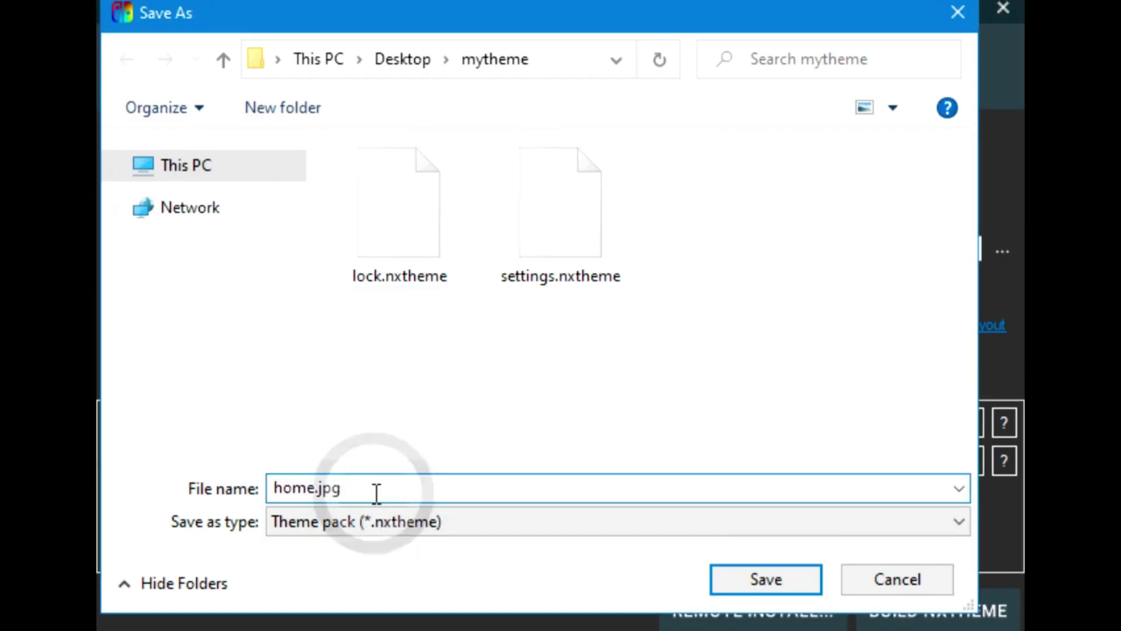
{"action": "key", "text": "BackSpace"}
{"action": "key", "text": "BackSpace"}
{"action": "key", "text": "BackSpace"}
{"action": "key", "text": "BackSpace"}
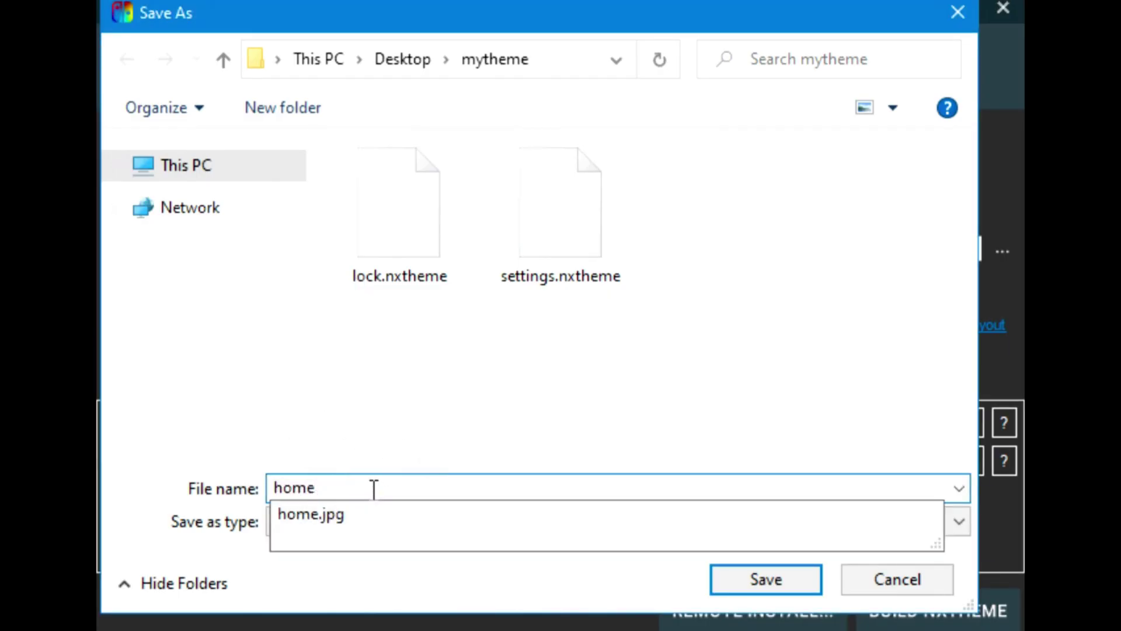
{"action": "key", "text": "Return"}
{"action": "left_click", "coordinate": [186, 501]}
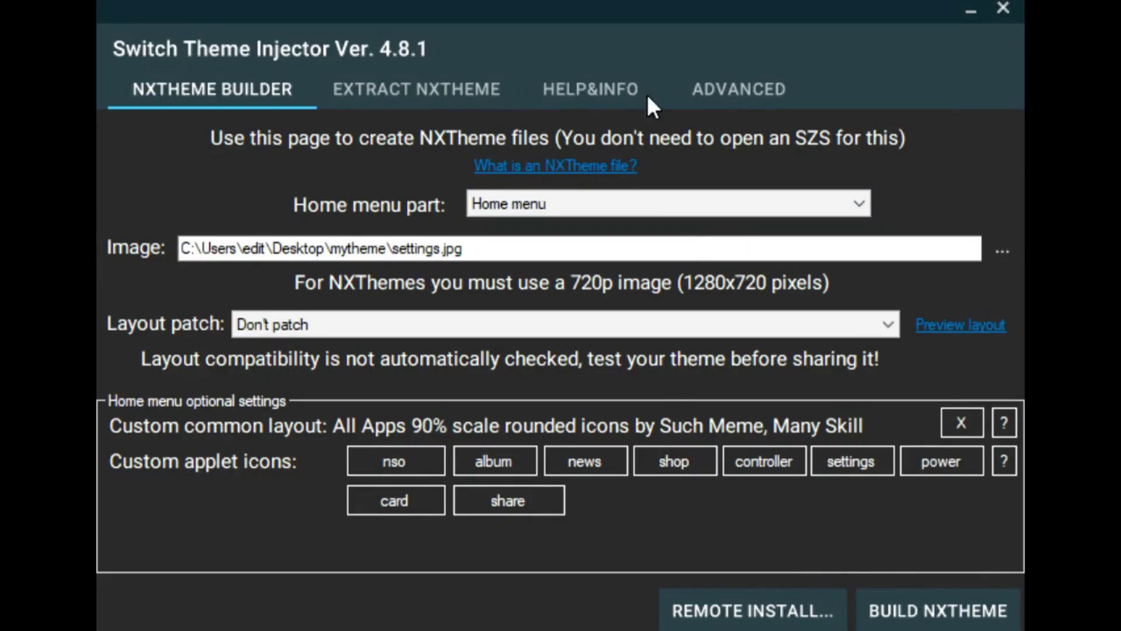
Open Remote Install in Switch Theme Injector, and start remote install in NXThemes Installer on the Switch.
{"action": "left_click", "coordinate": [633, 23]}
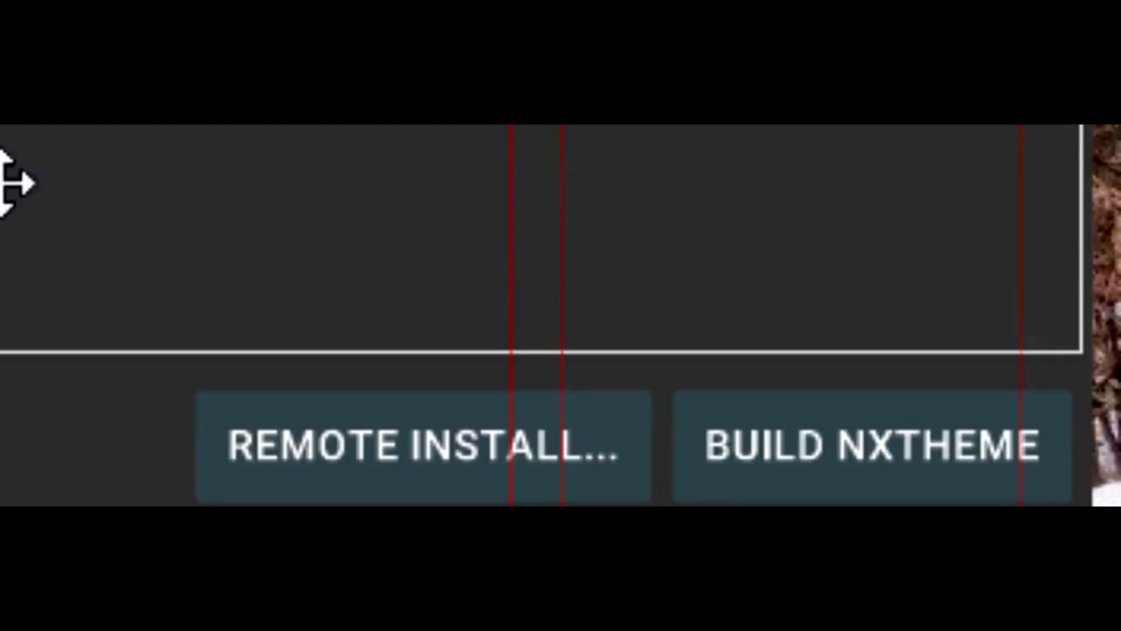
{"action": "left_click", "coordinate": [435, 475]}
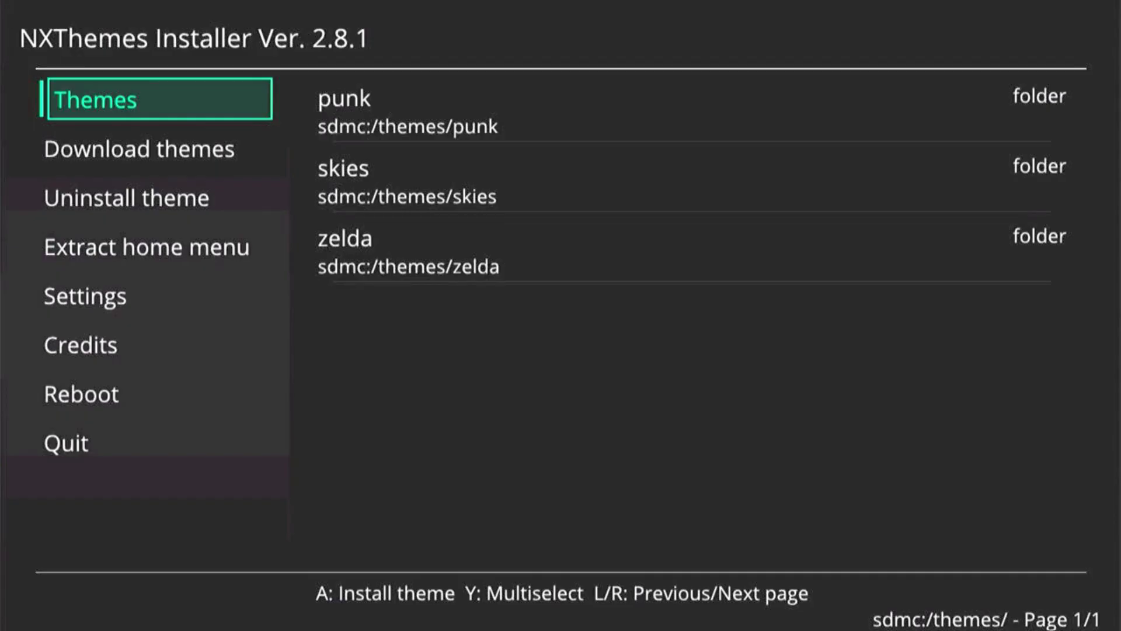
{"action": "key", "text": "Down"}
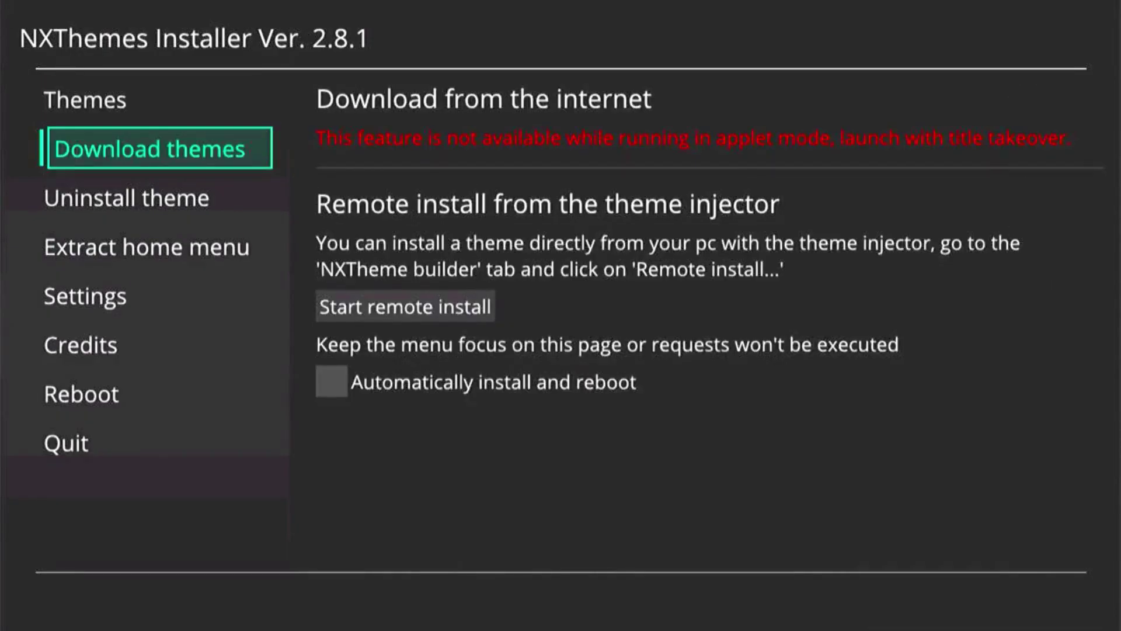
{"action": "key", "text": "Right"}
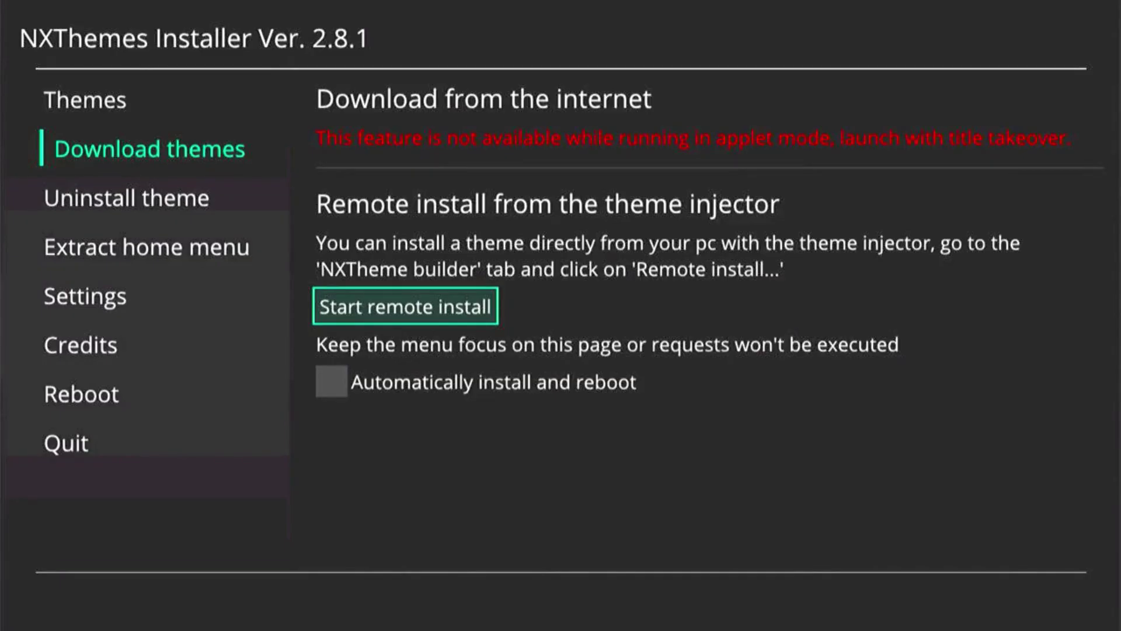
{"action": "key", "text": "Return"}
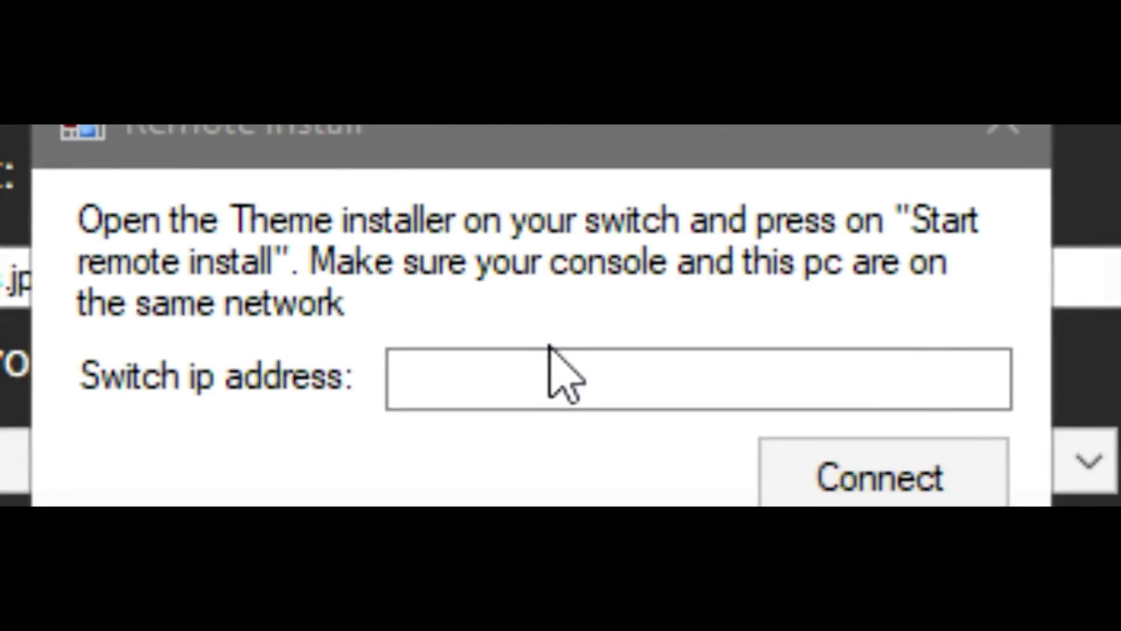
Connect Switch Theme Injector to the console at 192.168.2.183, send the home theme and install it in NXThemes Installer.
{"action": "left_click", "coordinate": [498, 383]}
{"action": "type", "text": "192.168"}
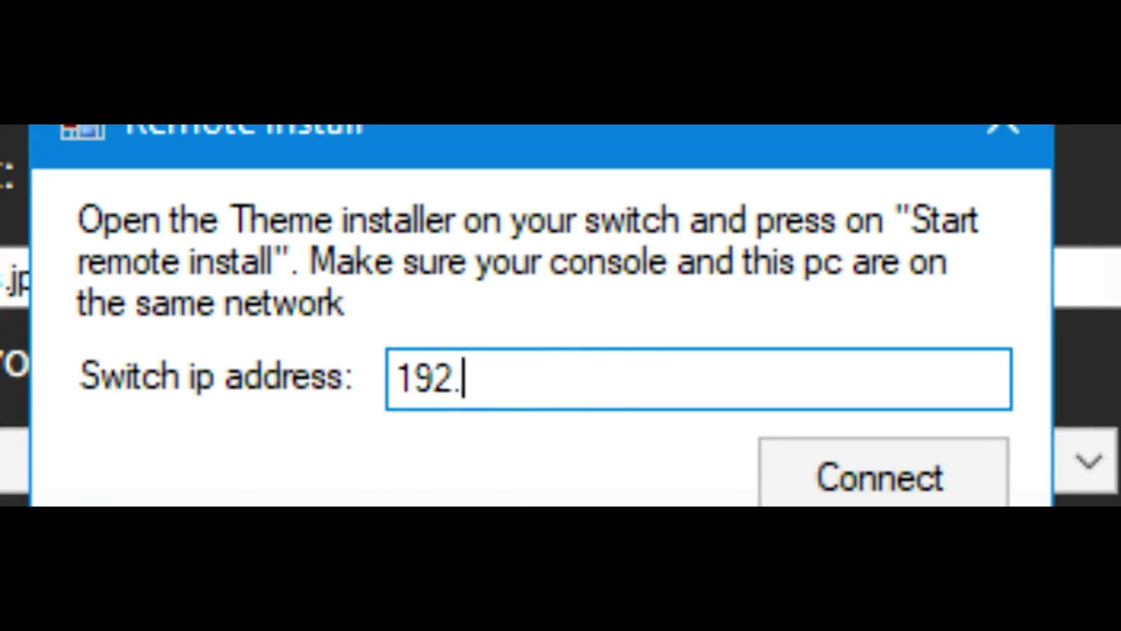
{"action": "type", "text": ".2."}
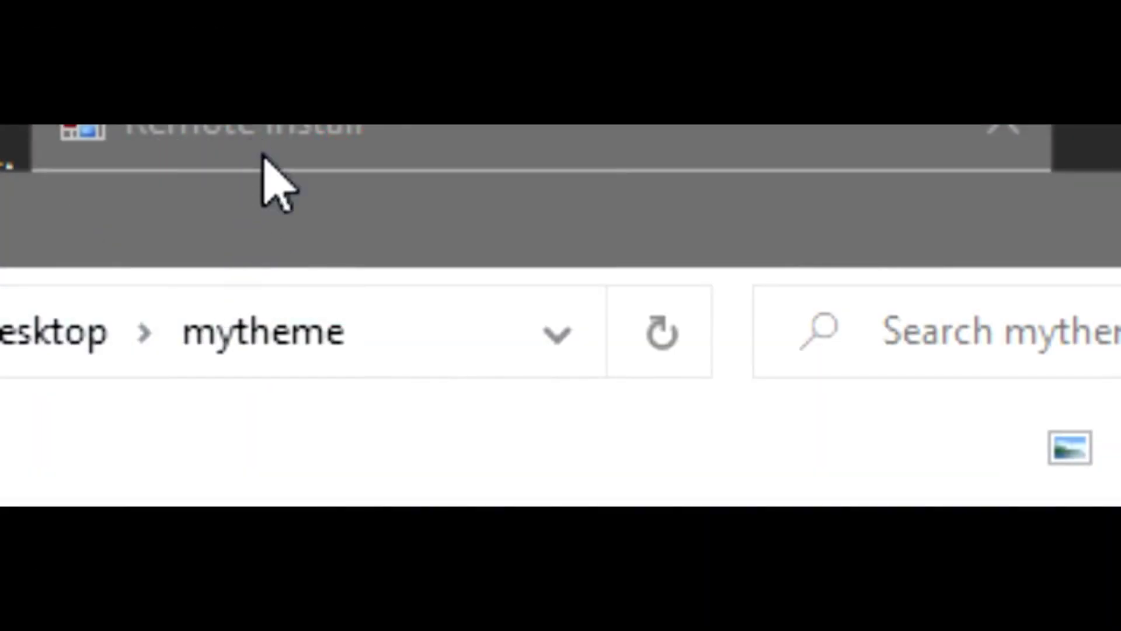
{"action": "left_click_drag", "start_coordinate": [270, 138], "coordinate": [213, 138]}
{"action": "left_click", "coordinate": [241, 310]}
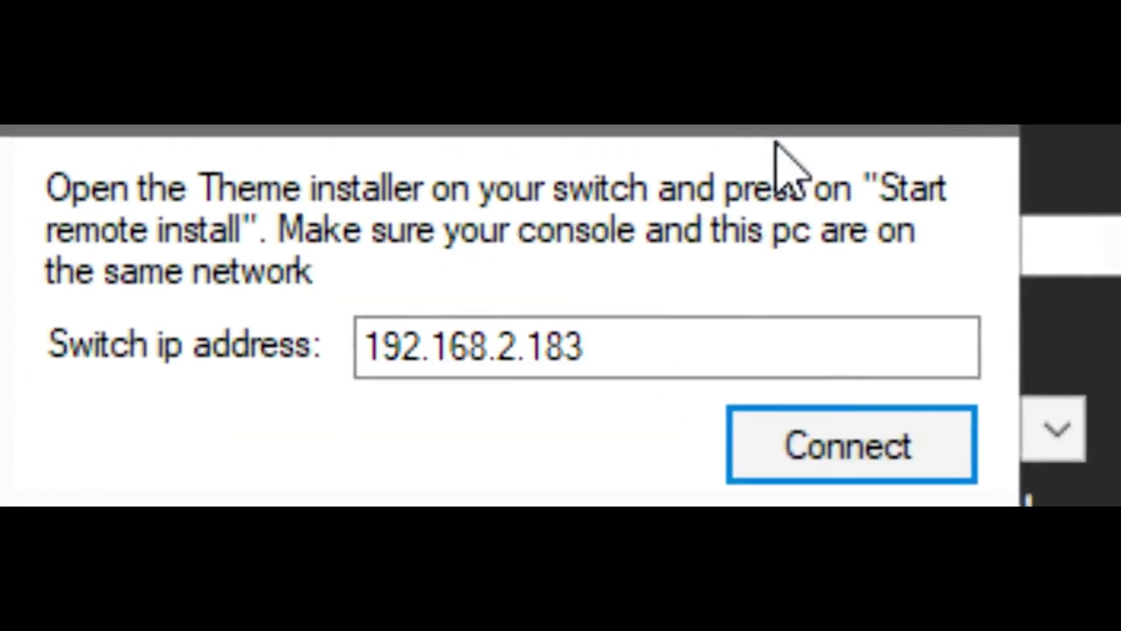
{"action": "left_click", "coordinate": [885, 467]}
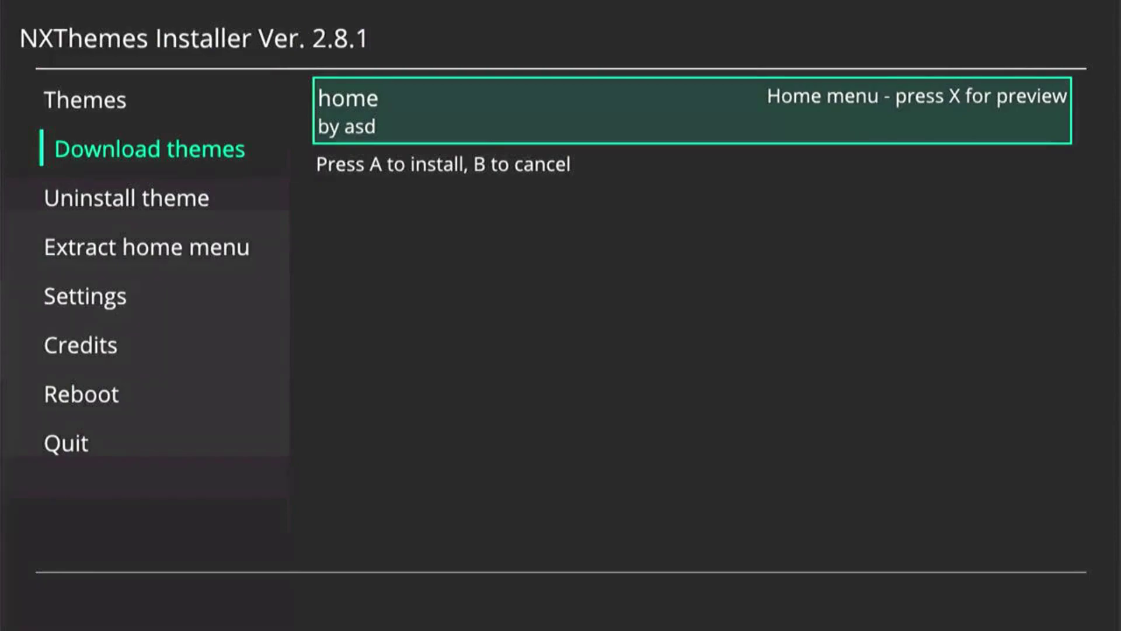
{"action": "key", "text": "a"}
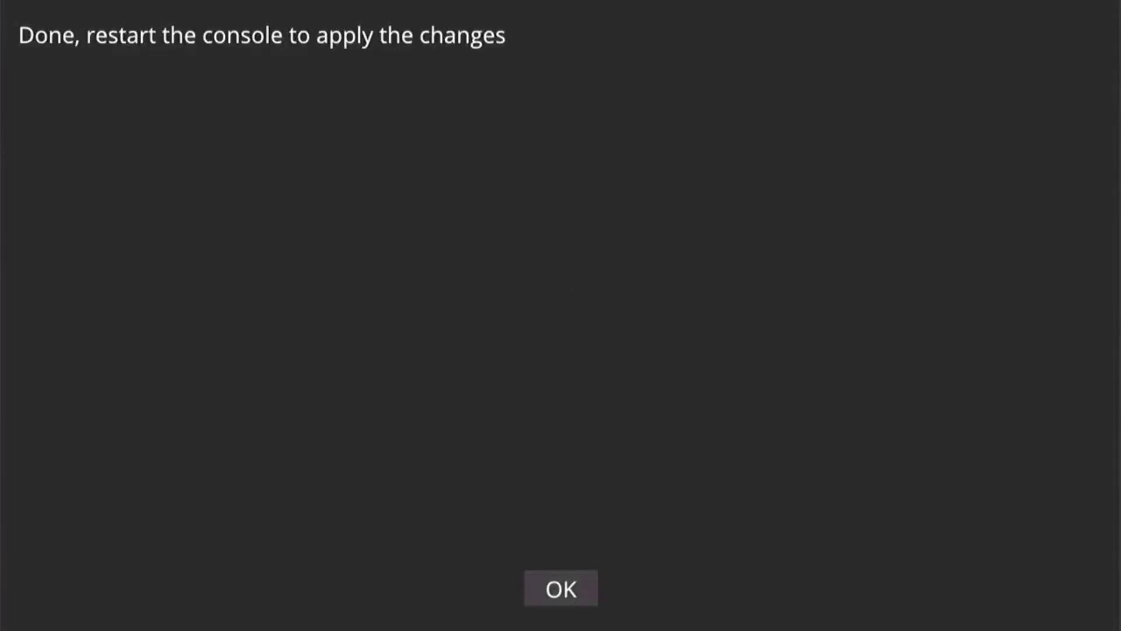
{"action": "key", "text": "a"}
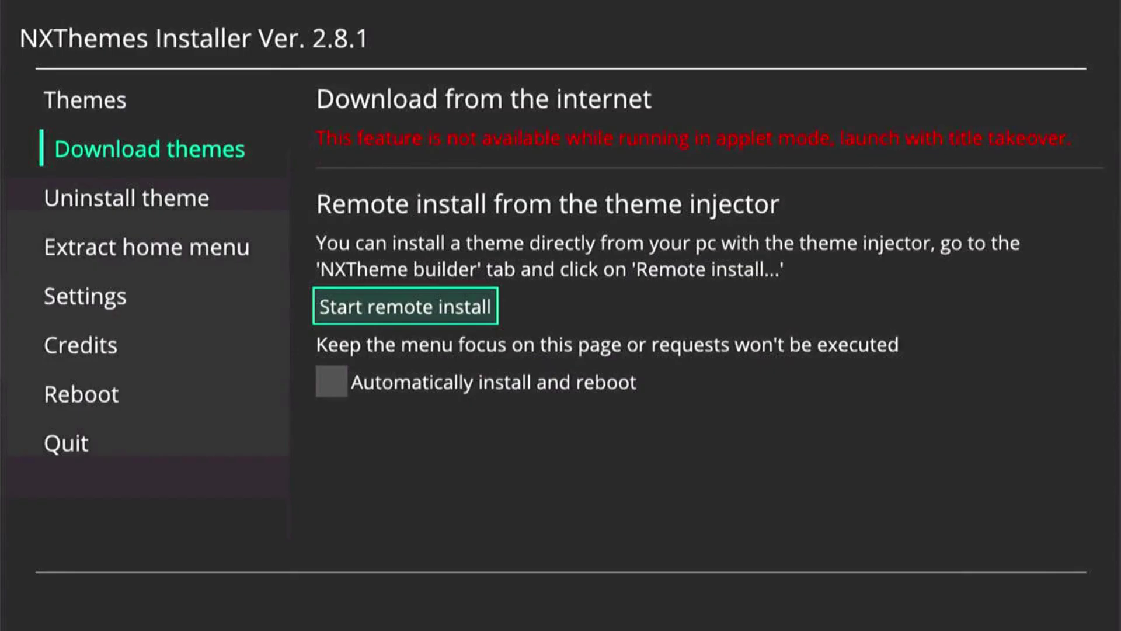
Restart remote install on the Switch, send the lock screen theme from the mytheme folder and install it.
{"action": "key", "text": "Left"}
{"action": "key", "text": "Right"}
{"action": "key", "text": "a"}
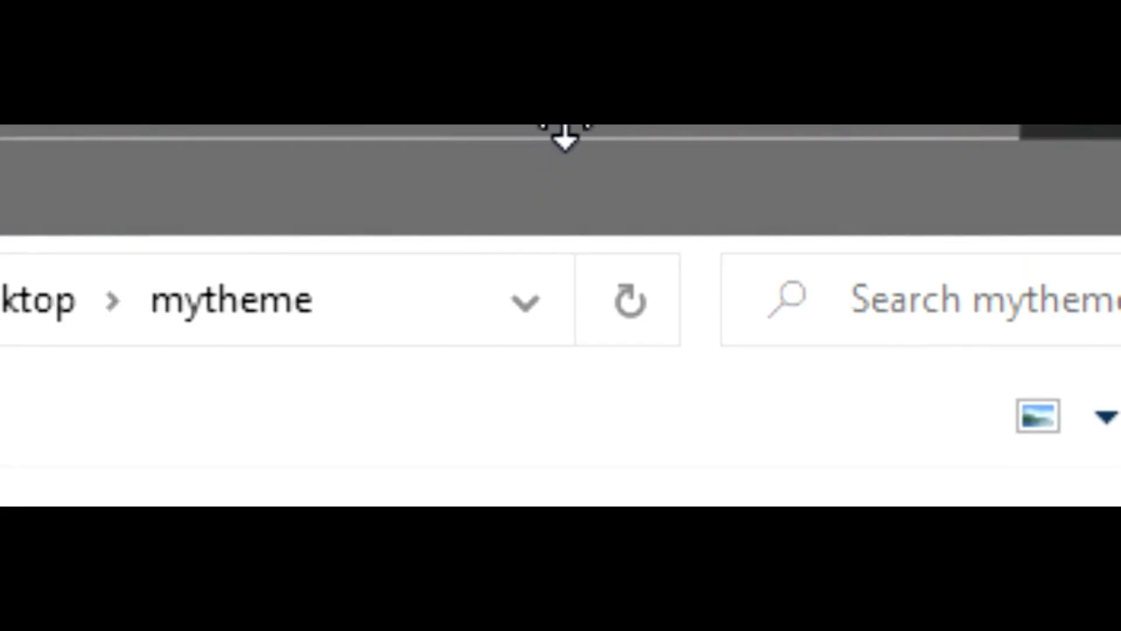
{"action": "left_click", "coordinate": [482, 294]}
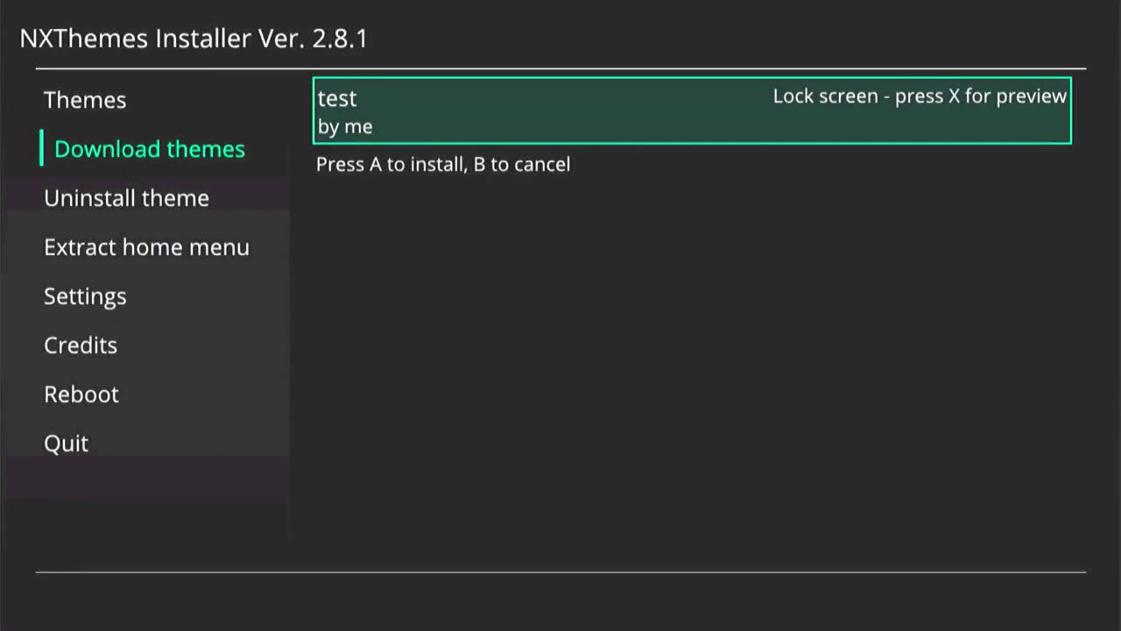
{"action": "key", "text": "a"}
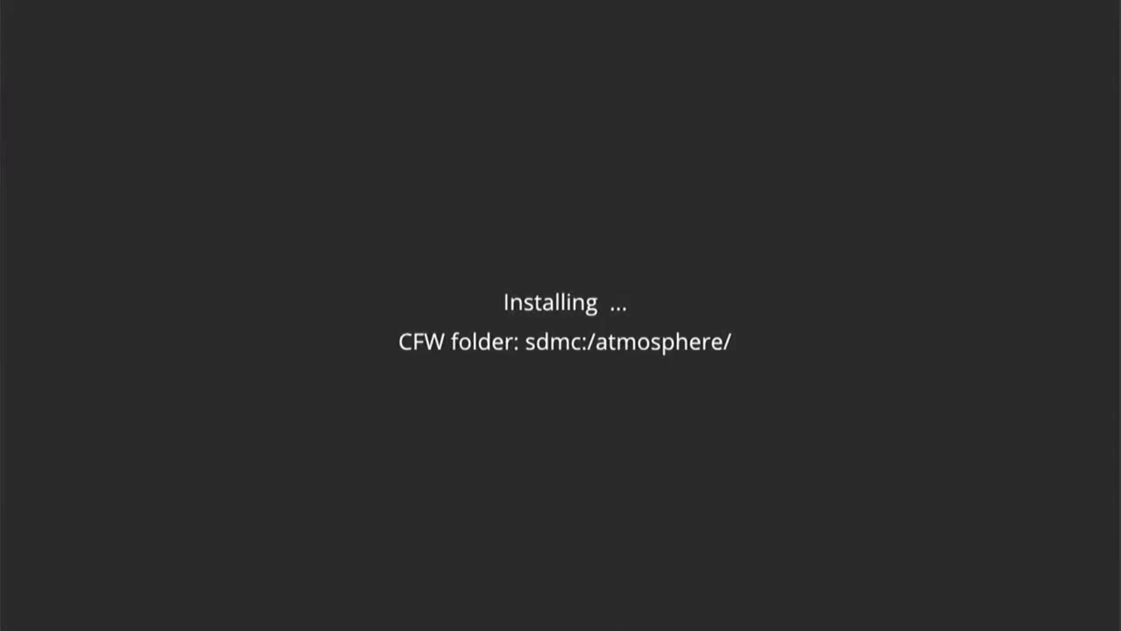
{"action": "key", "text": "a"}
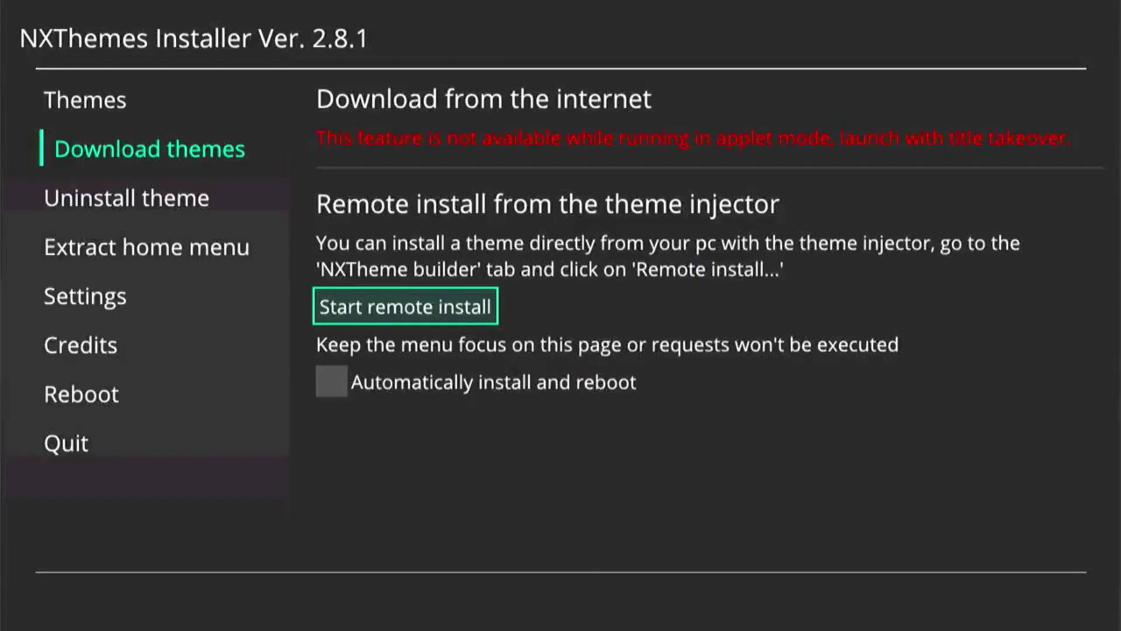
Start remote install again, send settings.nxtheme from Switch Theme Injector and install it on the Switch.
{"action": "key", "text": "a"}
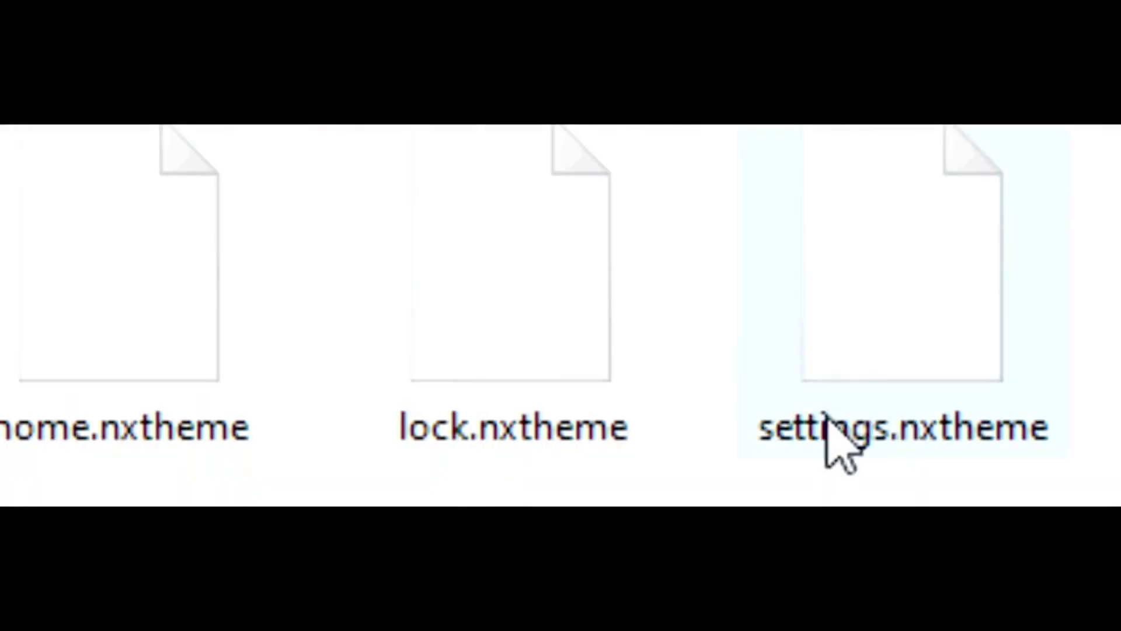
{"action": "left_click", "coordinate": [827, 422]}
{"action": "left_click", "coordinate": [268, 138]}
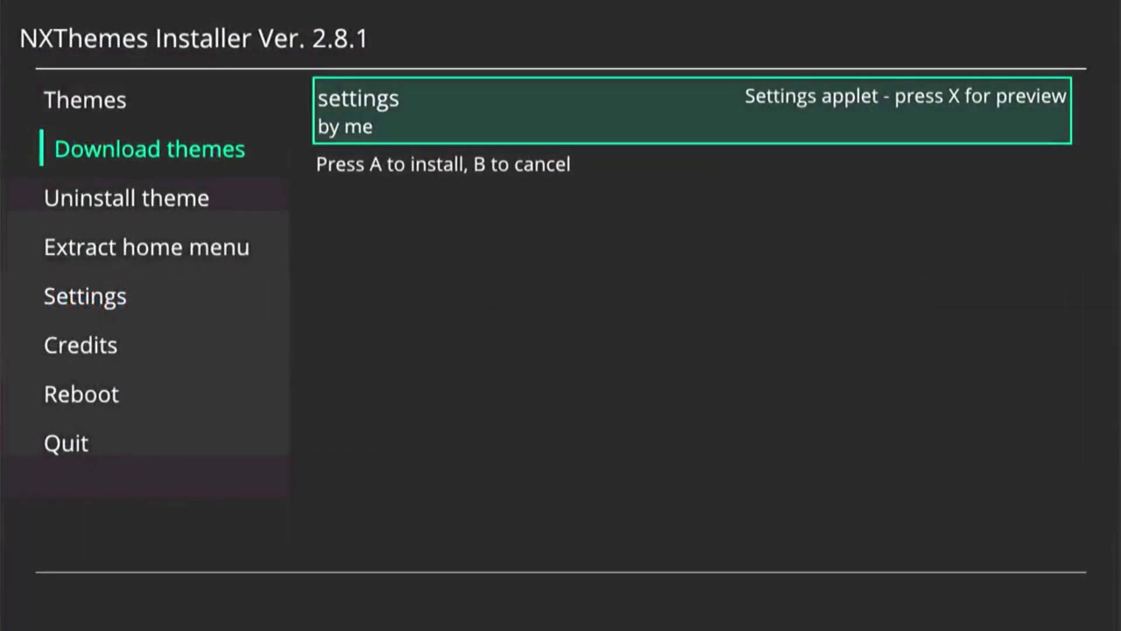
{"action": "key", "text": "a"}
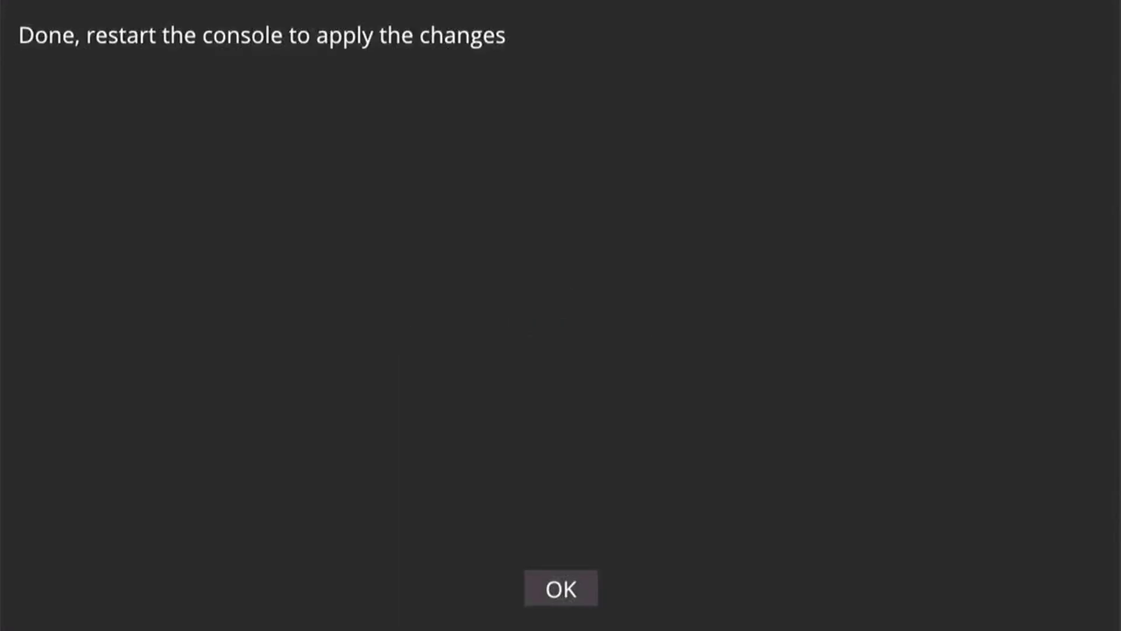
{"action": "key", "text": "a"}
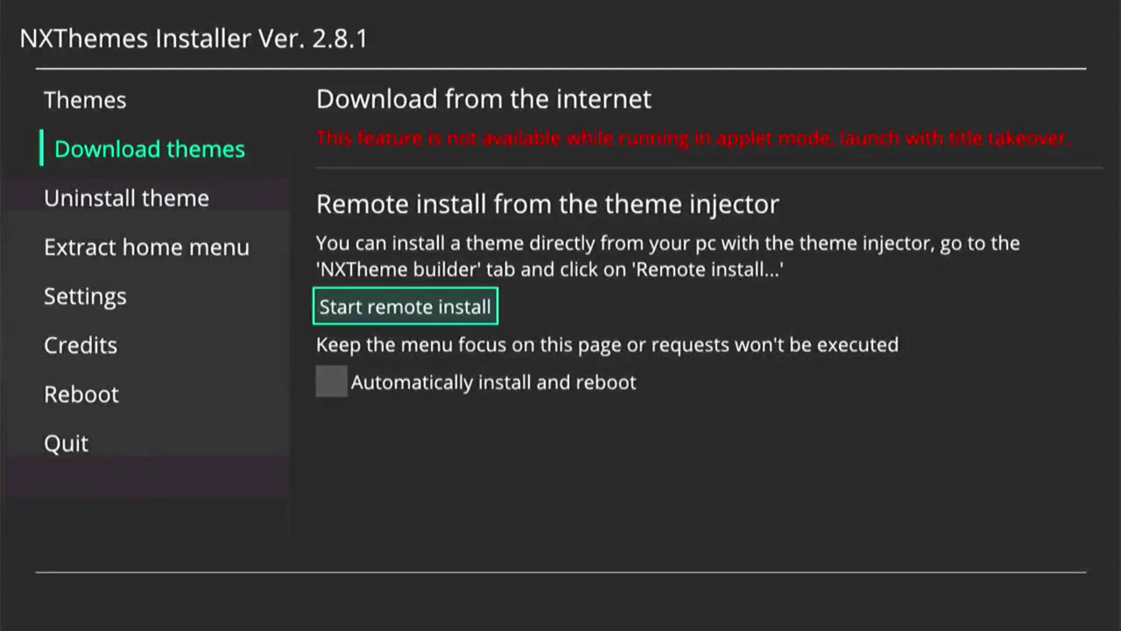
Reboot the console from NXThemes Installer to apply the installed themes.
{"action": "key", "text": "Left"}
{"action": "key", "text": "Down"}
{"action": "key", "text": "Down"}
{"action": "key", "text": "Down"}
{"action": "key", "text": "Down"}
{"action": "key", "text": "Down"}
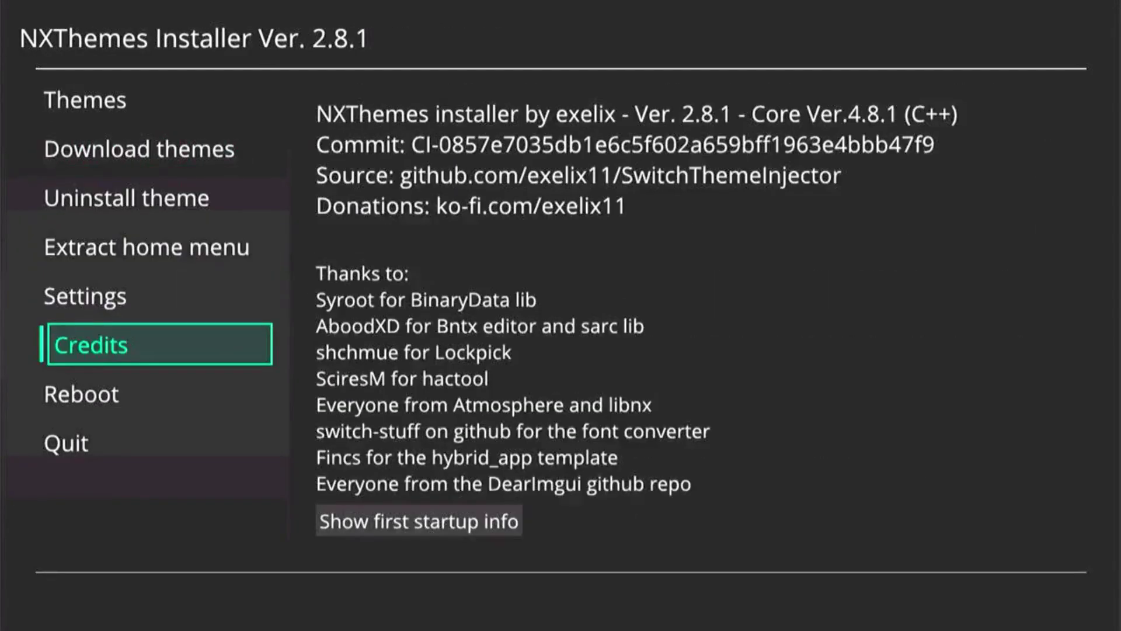
{"action": "key", "text": "Right"}
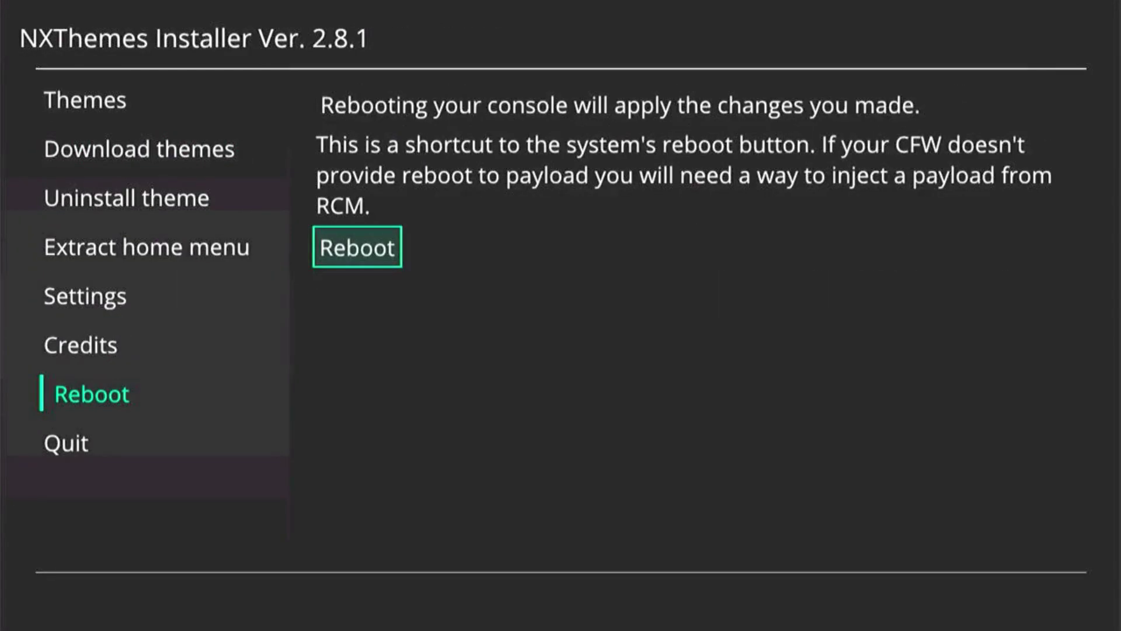
{"action": "key", "text": "Return"}
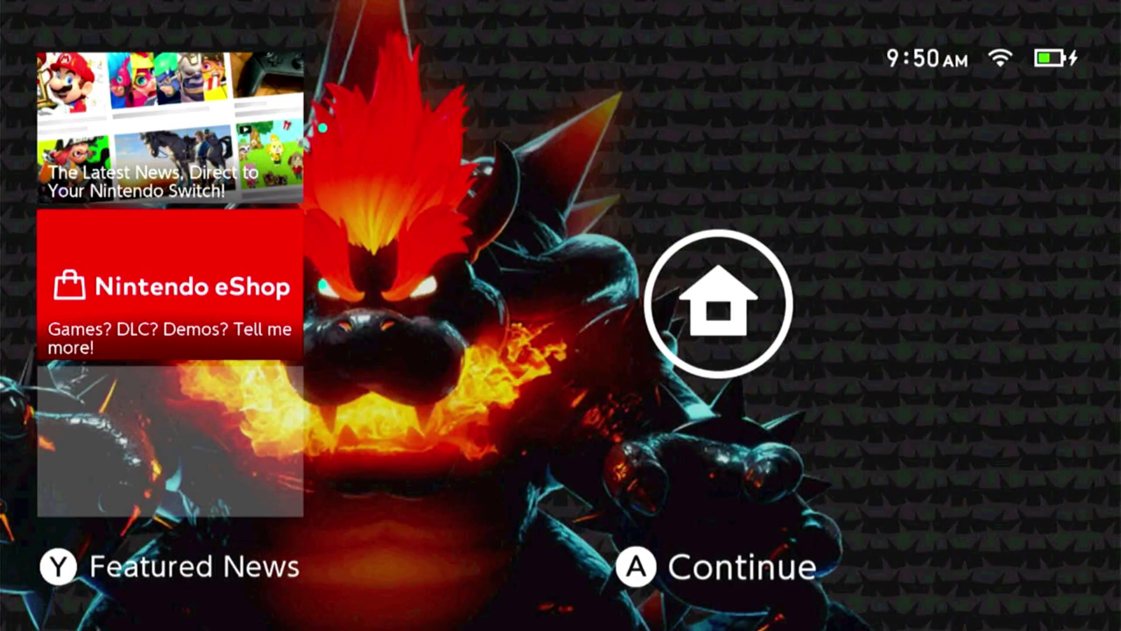
Continue past the lock screen and look over the new home menu background along the game row.
{"action": "key", "text": "a"}
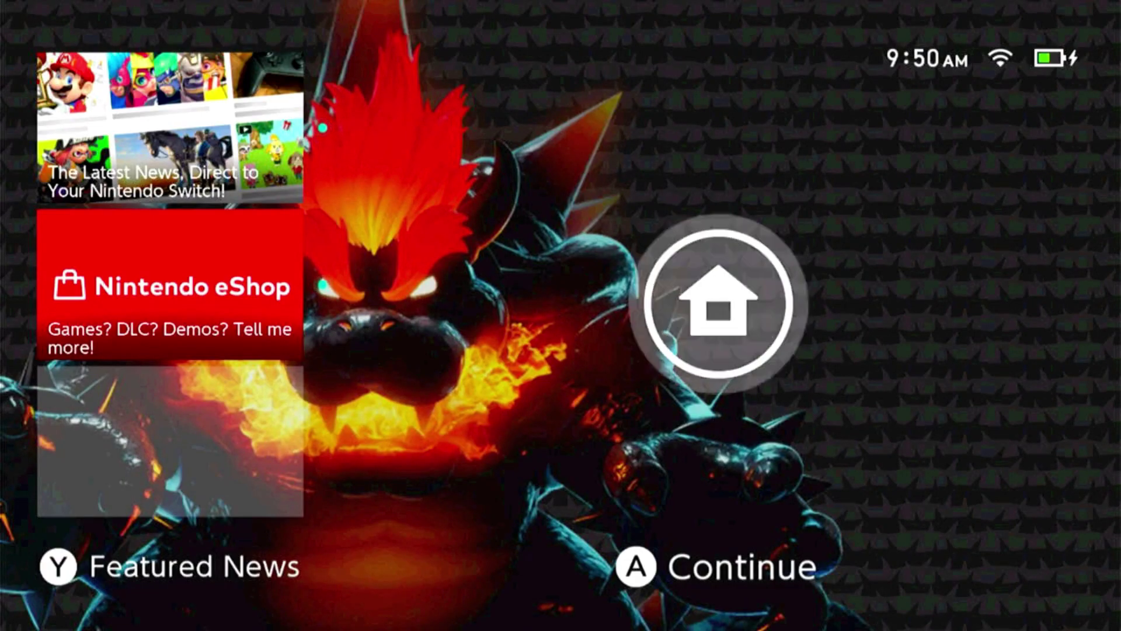
{"action": "key", "text": "Right"}
{"action": "key", "text": "Right"}
{"action": "key", "text": "Right"}
{"action": "key", "text": "Right"}
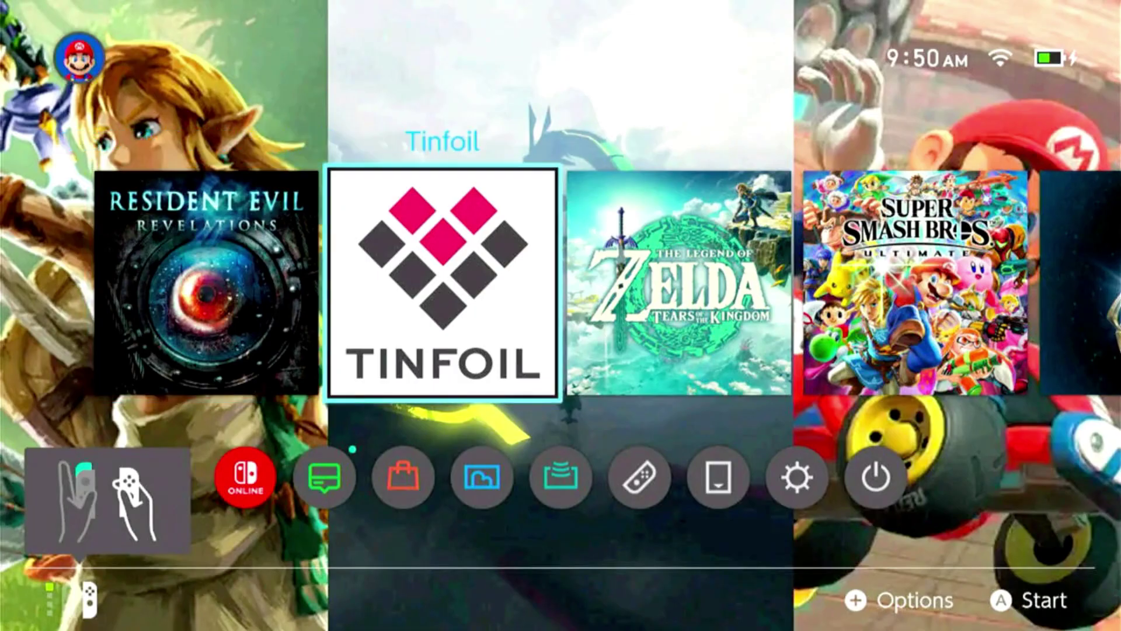
{"action": "key", "text": "Left"}
{"action": "key", "text": "Left"}
{"action": "key", "text": "Left"}
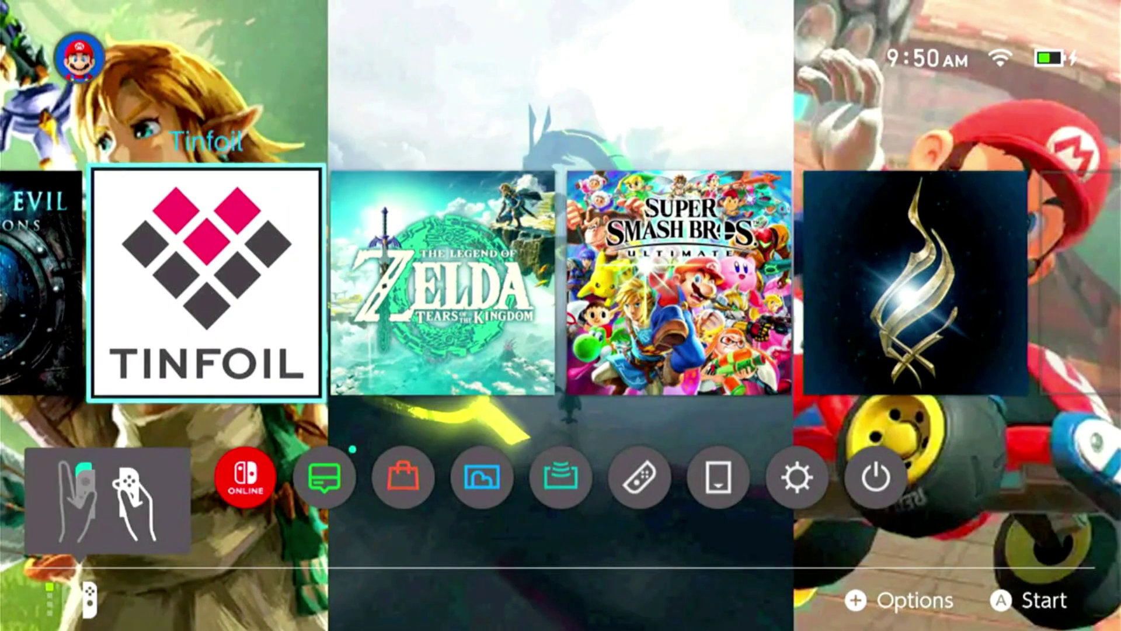
{"action": "key", "text": "a"}
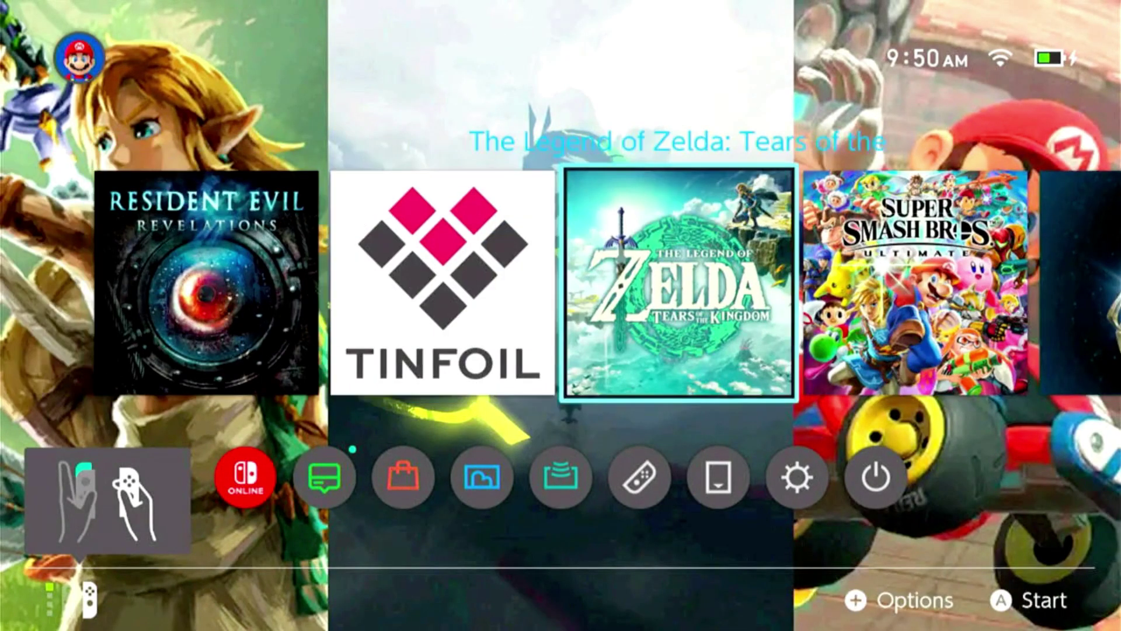
{"action": "key", "text": "Left"}
{"action": "key", "text": "Left"}
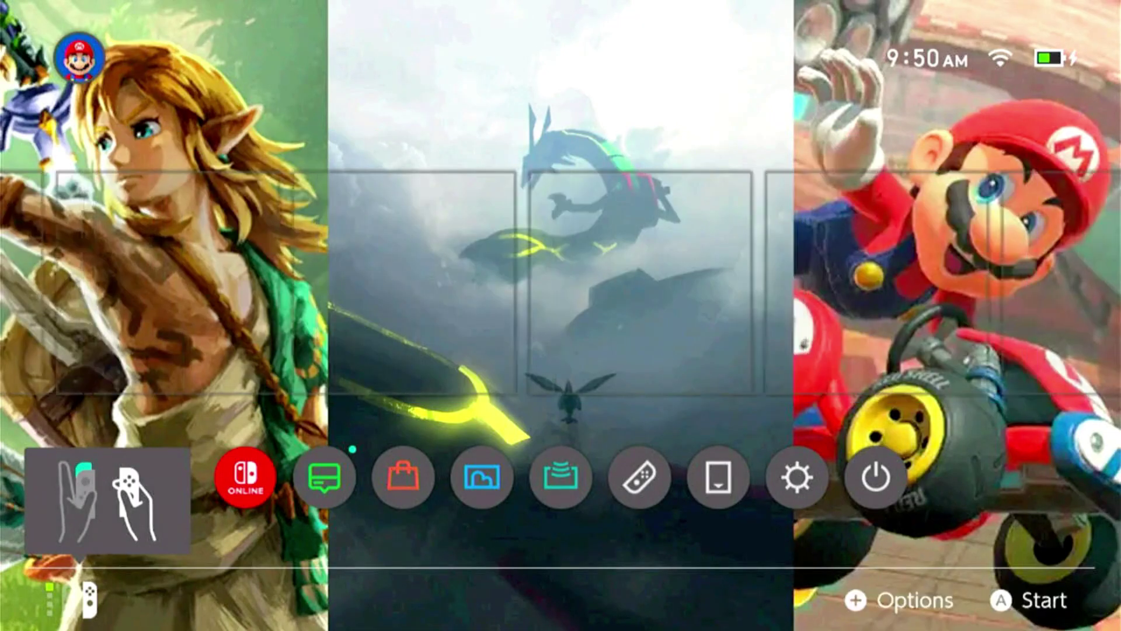
Open System Settings from the home menu to check the settings theme.
{"action": "key", "text": "Right"}
{"action": "key", "text": "Right"}
{"action": "key", "text": "Right"}
{"action": "key", "text": "Right"}
{"action": "key", "text": "Down"}
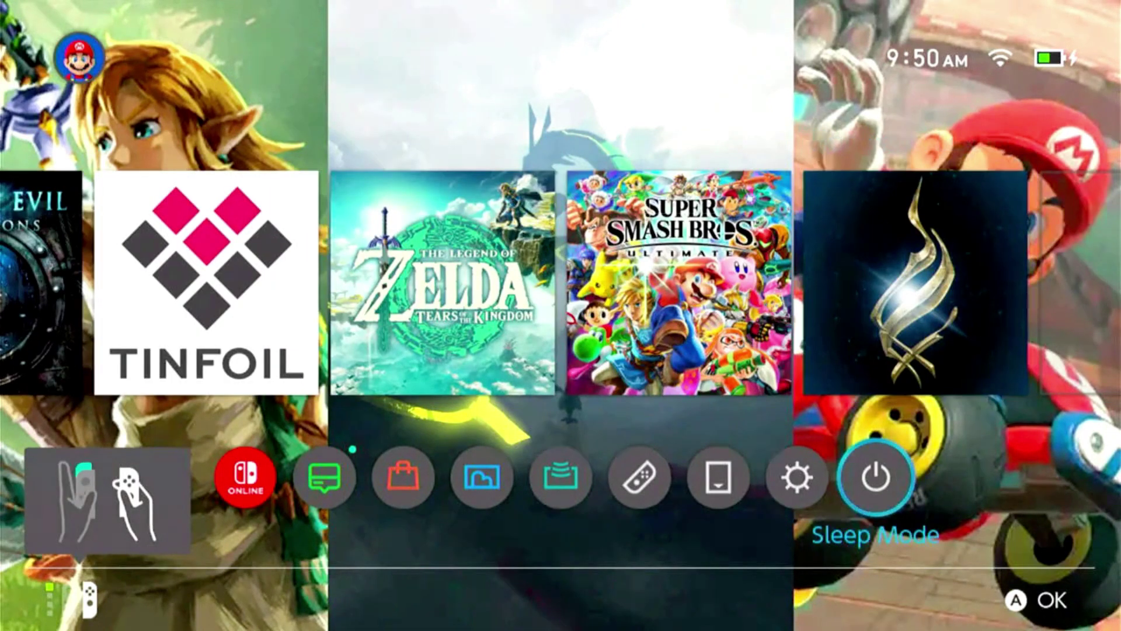
{"action": "key", "text": "Left"}
{"action": "key", "text": "a"}
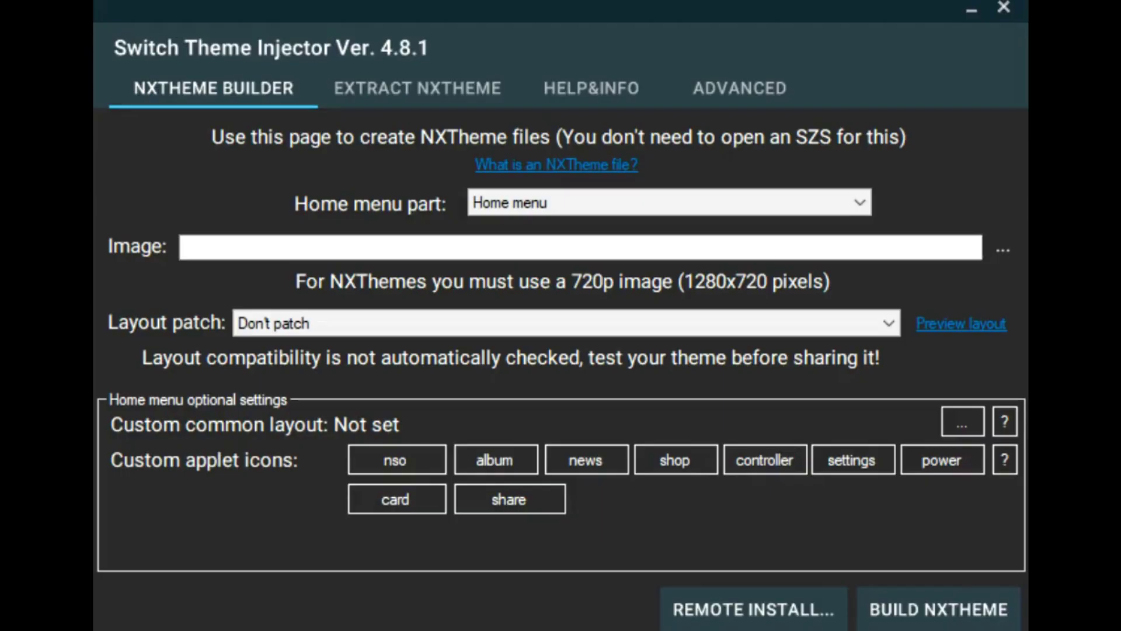
Extract the Pokemon Legends Home Menu nxtheme from the nxthemes folder into the mytheme folder.
{"action": "left_click", "coordinate": [420, 93]}
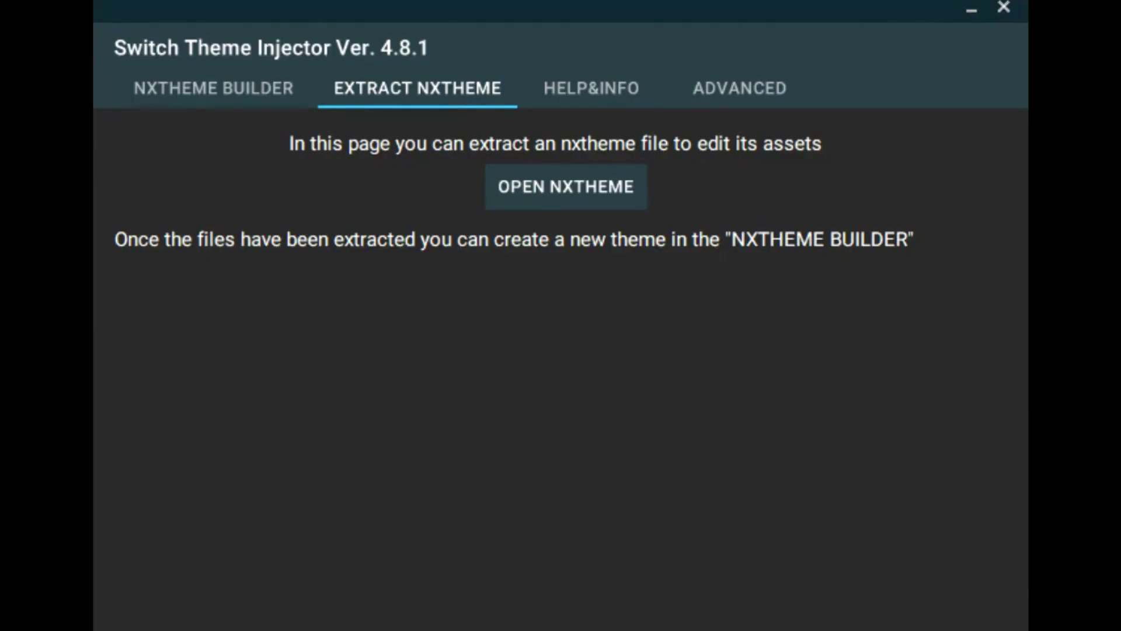
{"action": "left_click", "coordinate": [563, 182]}
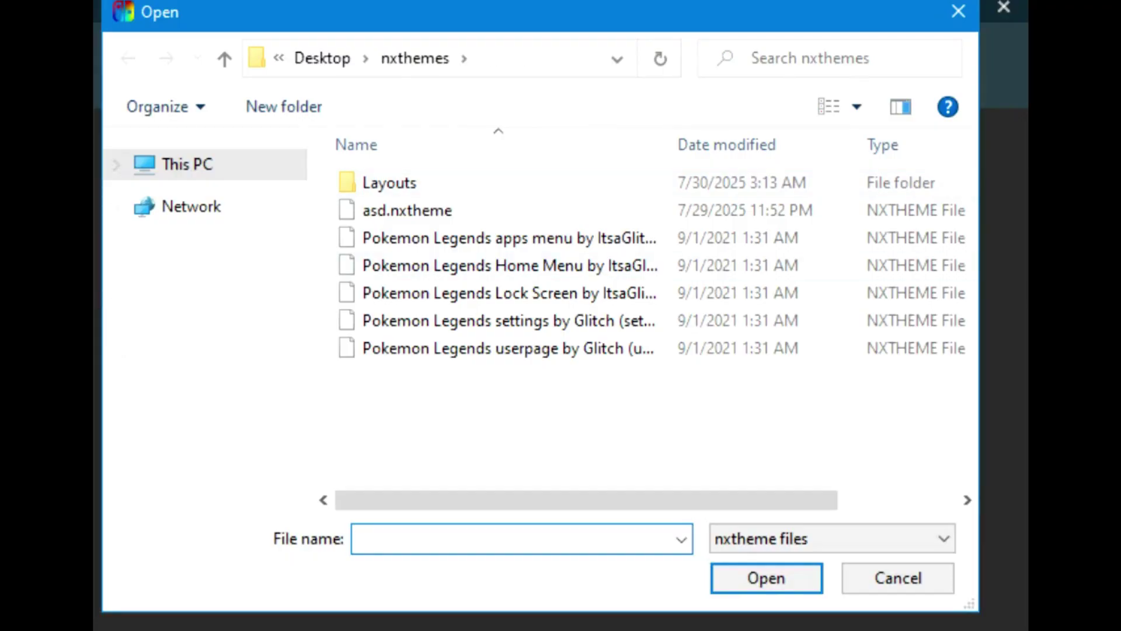
{"action": "left_click", "coordinate": [450, 267]}
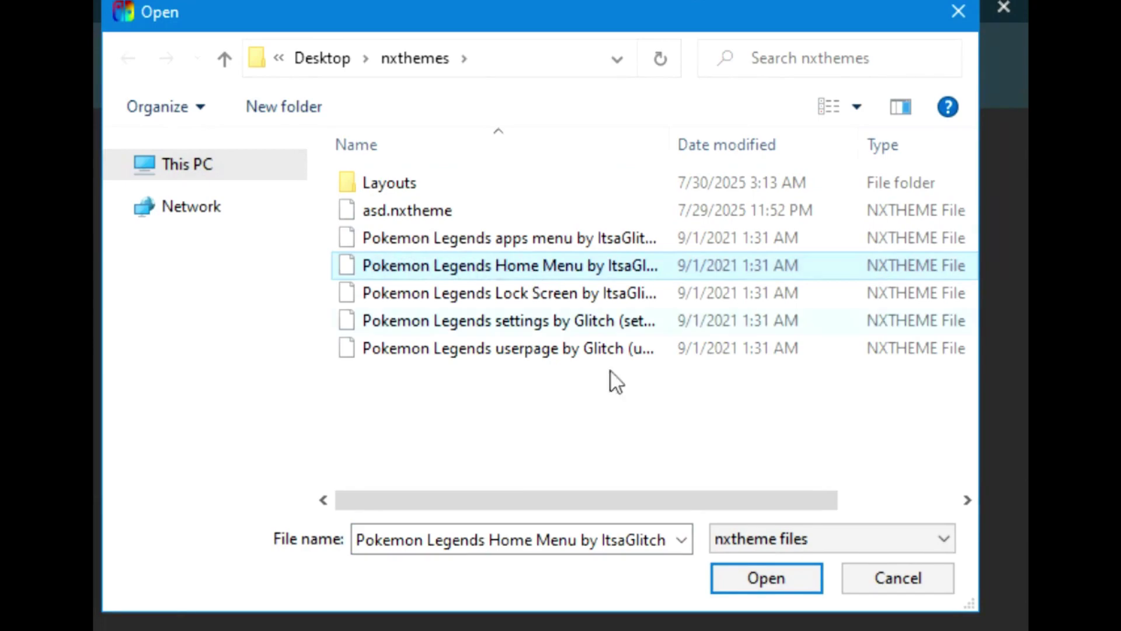
{"action": "left_click", "coordinate": [780, 580]}
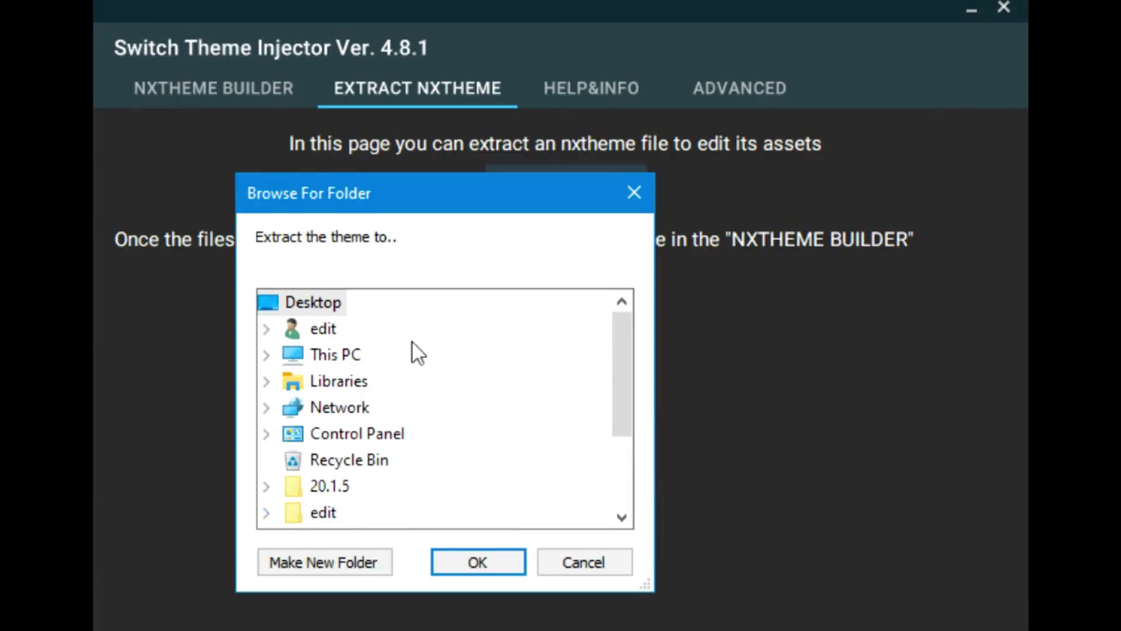
{"action": "left_click_drag", "start_coordinate": [617, 429], "coordinate": [620, 467]}
{"action": "left_click", "coordinate": [336, 461]}
{"action": "left_click", "coordinate": [488, 561]}
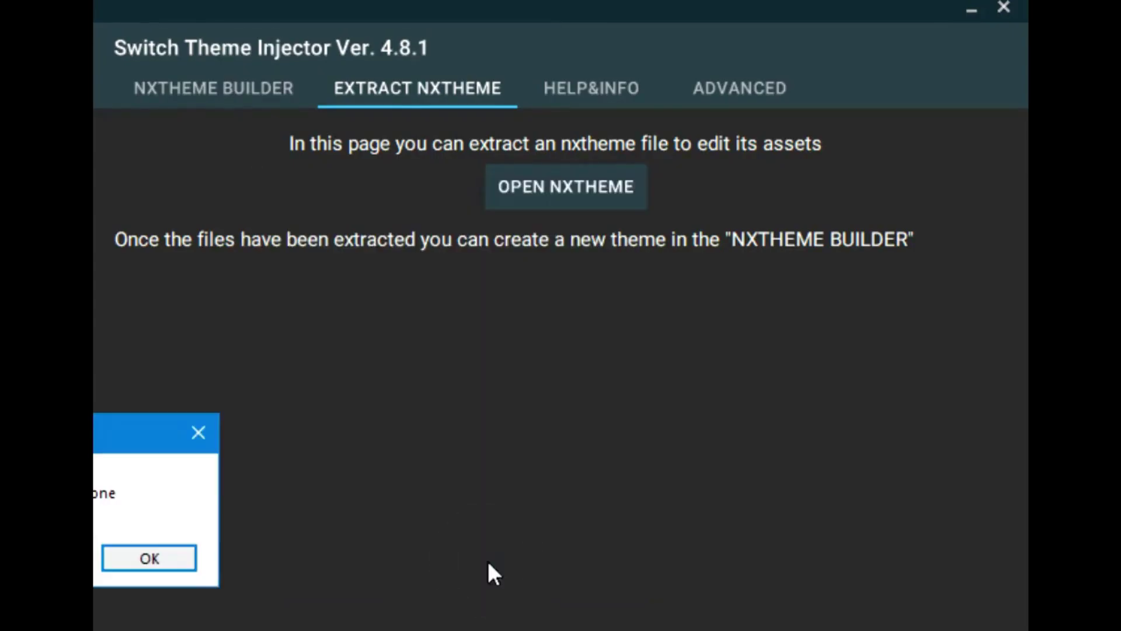
{"action": "left_click", "coordinate": [174, 558]}
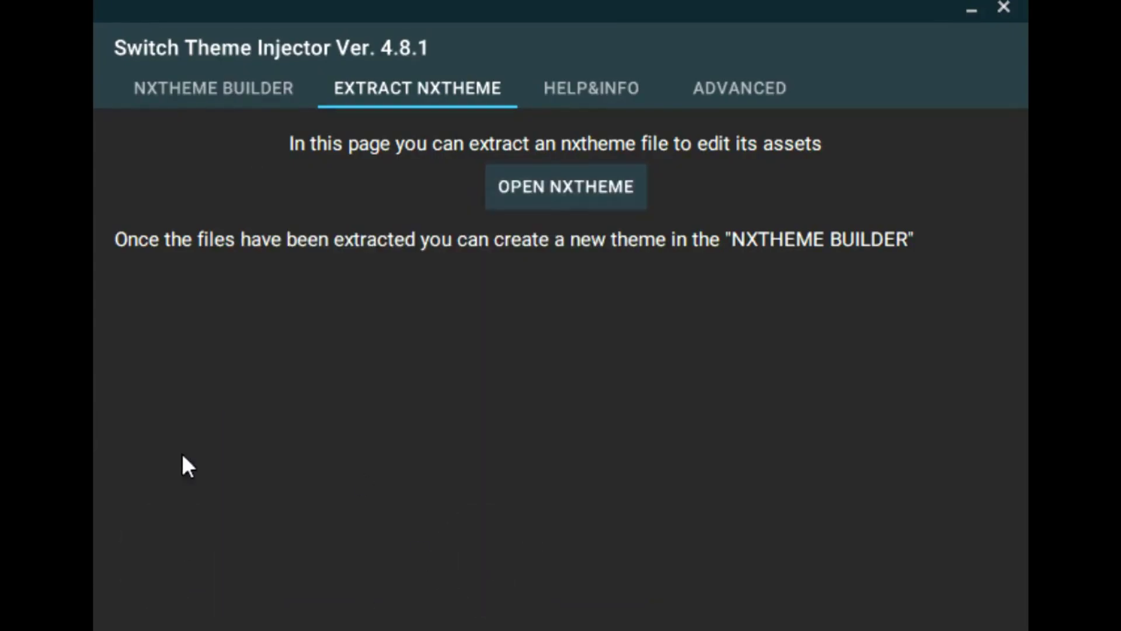
Open the mytheme folder on the Desktop in File Explorer.
{"action": "left_click", "coordinate": [566, 186]}
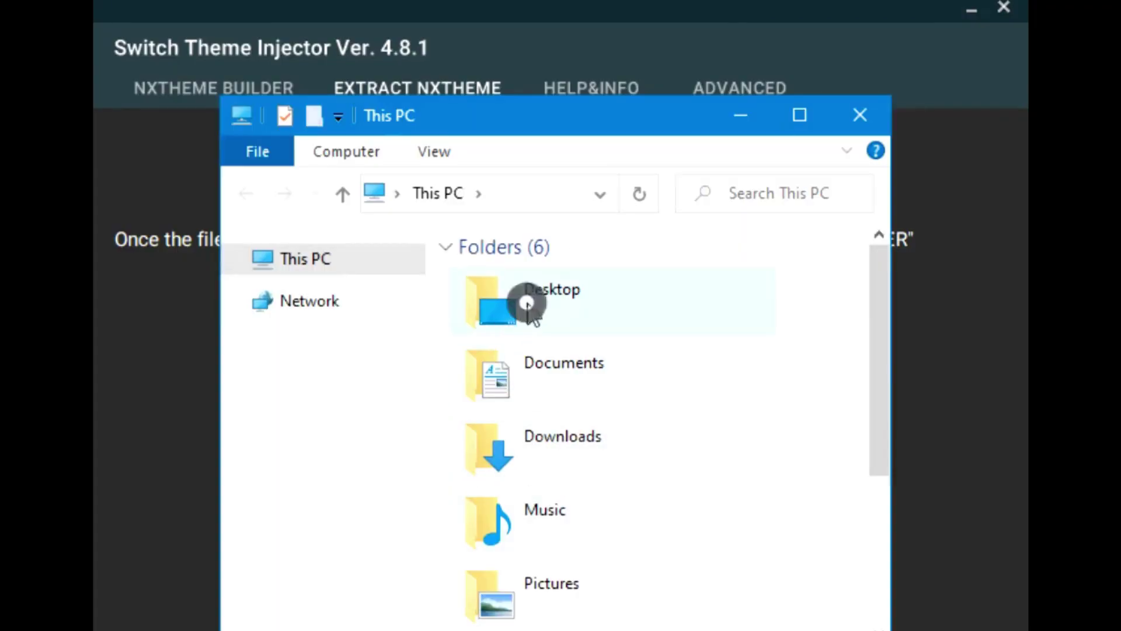
{"action": "double_click", "coordinate": [527, 304]}
{"action": "scroll", "coordinate": [715, 459], "scroll_direction": "down", "scroll_amount": 2}
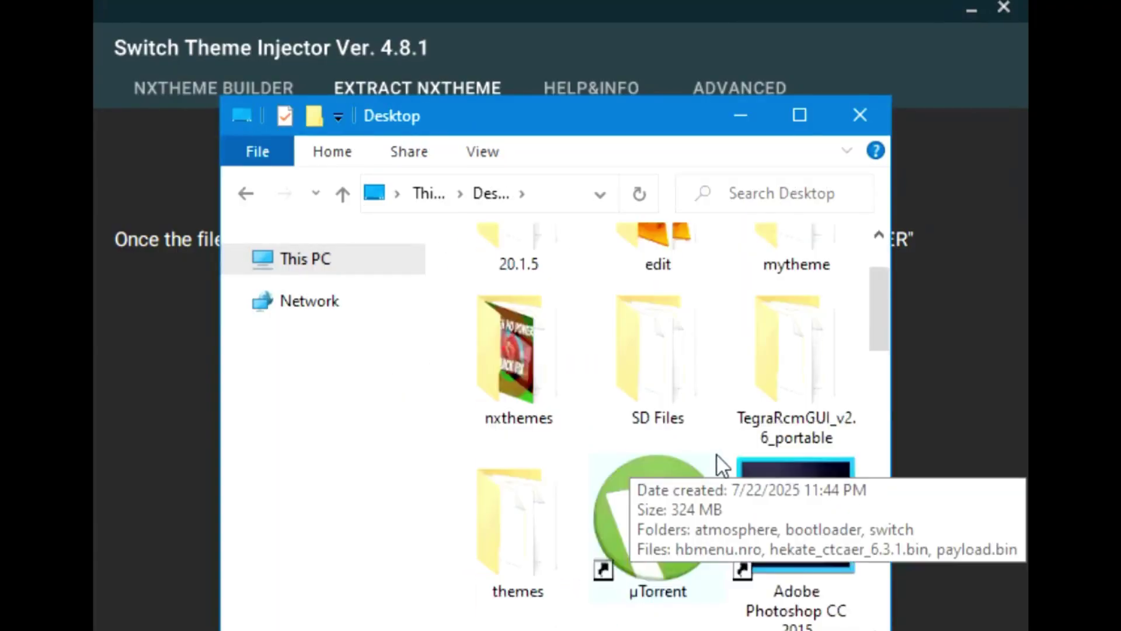
{"action": "scroll", "coordinate": [717, 455], "scroll_direction": "down", "scroll_amount": 3}
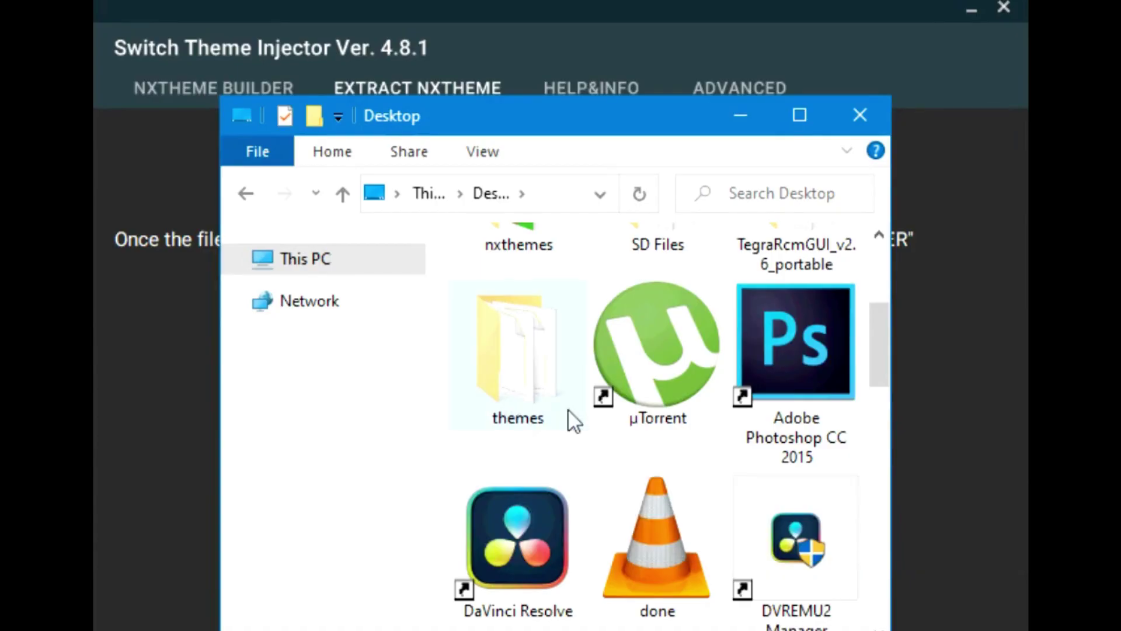
{"action": "scroll", "coordinate": [583, 439], "scroll_direction": "down", "scroll_amount": 3}
{"action": "scroll", "coordinate": [585, 444], "scroll_direction": "up", "scroll_amount": 8}
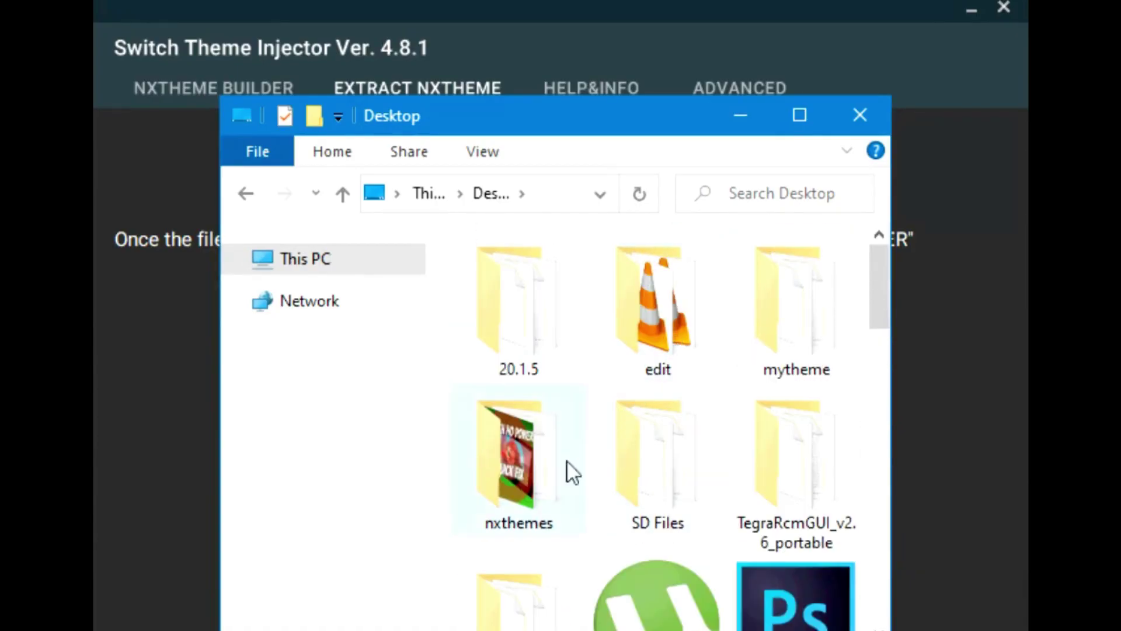
{"action": "double_click", "coordinate": [764, 334]}
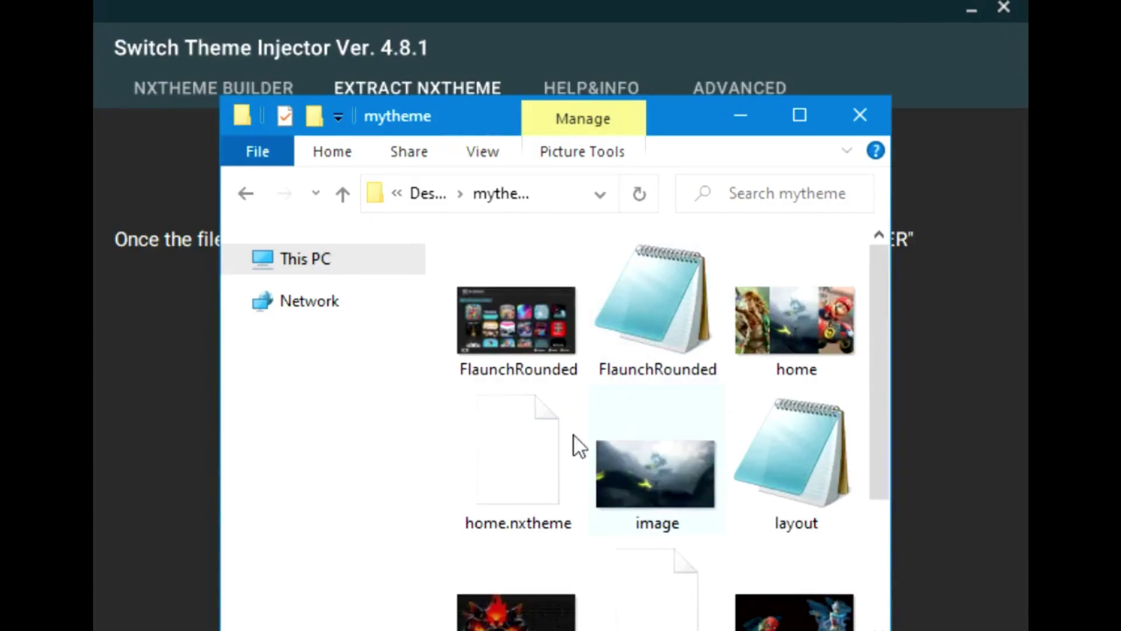
Examine the extracted image and layout files in the mytheme folder, and close the File Explorer window.
{"action": "scroll", "coordinate": [525, 455], "scroll_direction": "down", "scroll_amount": 3}
{"action": "scroll", "coordinate": [525, 456], "scroll_direction": "up", "scroll_amount": 3}
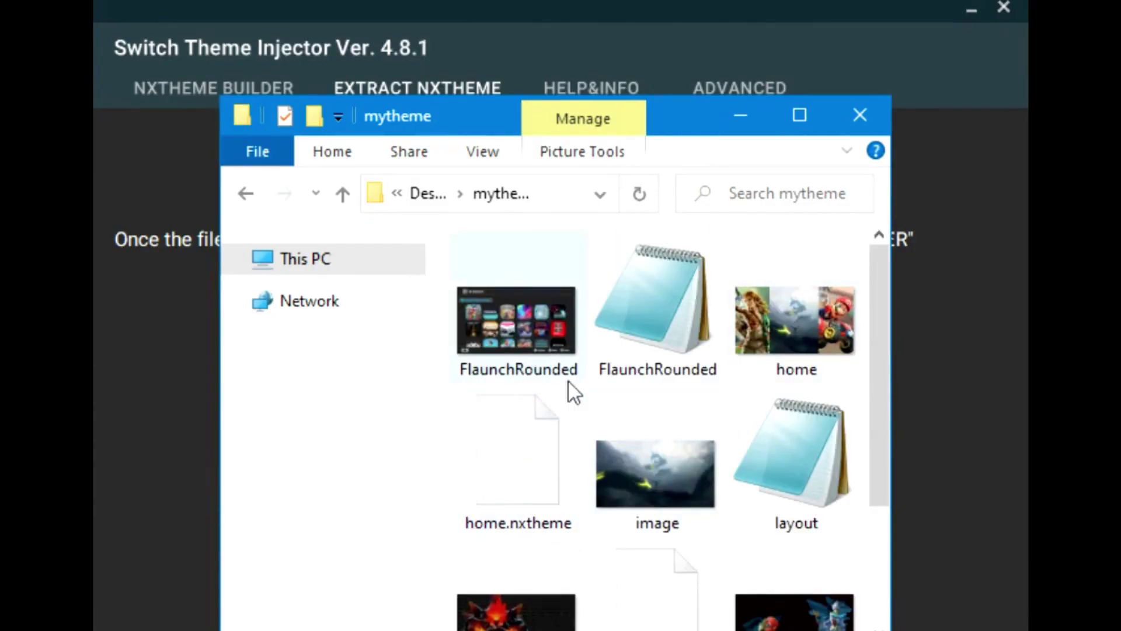
{"action": "left_click", "coordinate": [660, 457]}
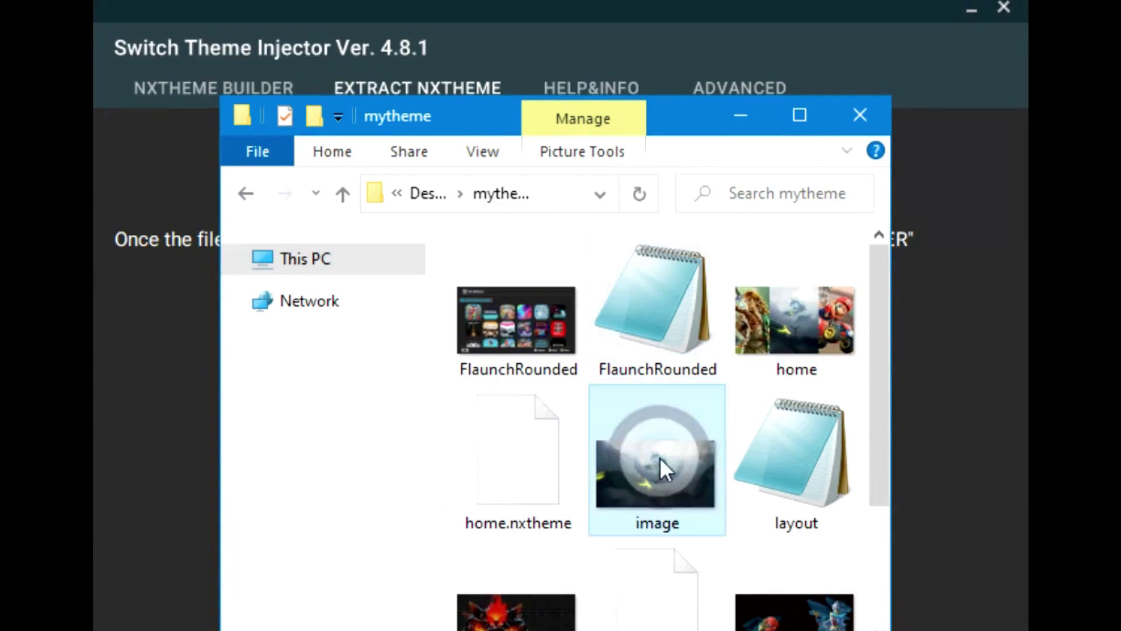
{"action": "scroll", "coordinate": [662, 457], "scroll_direction": "down", "scroll_amount": 1}
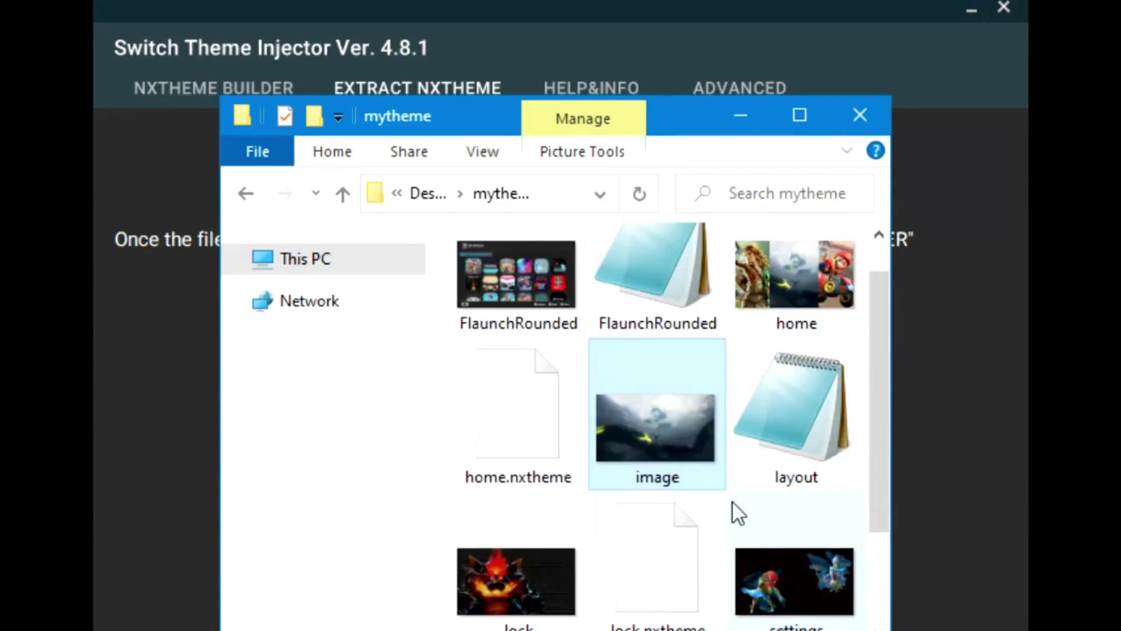
{"action": "left_click", "coordinate": [795, 439]}
{"action": "left_click", "coordinate": [638, 429]}
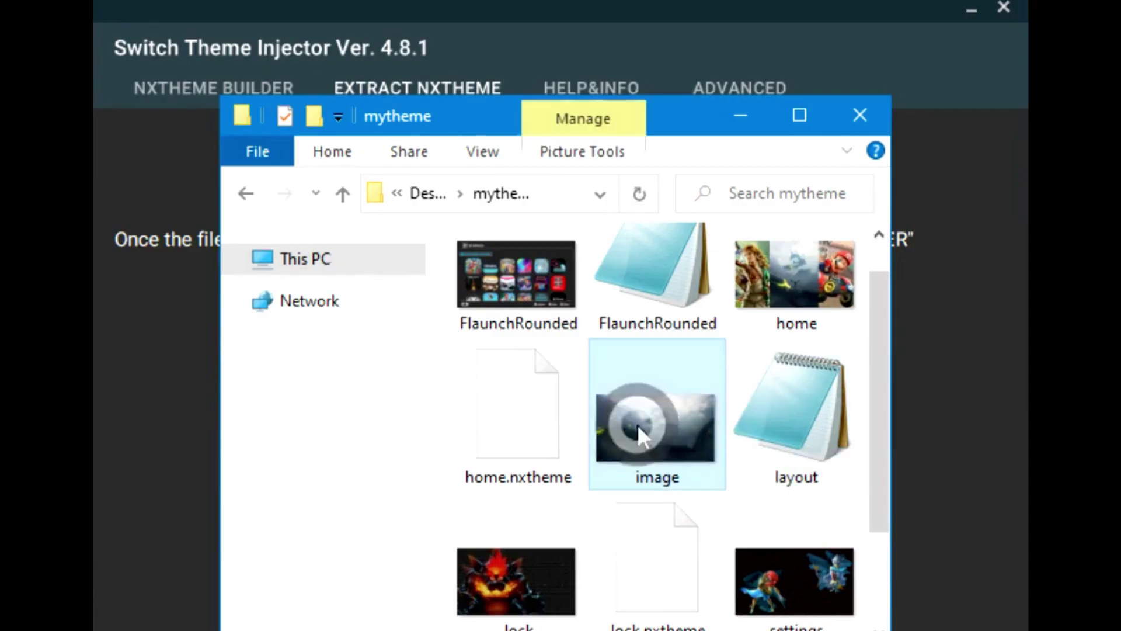
{"action": "left_click", "coordinate": [781, 437]}
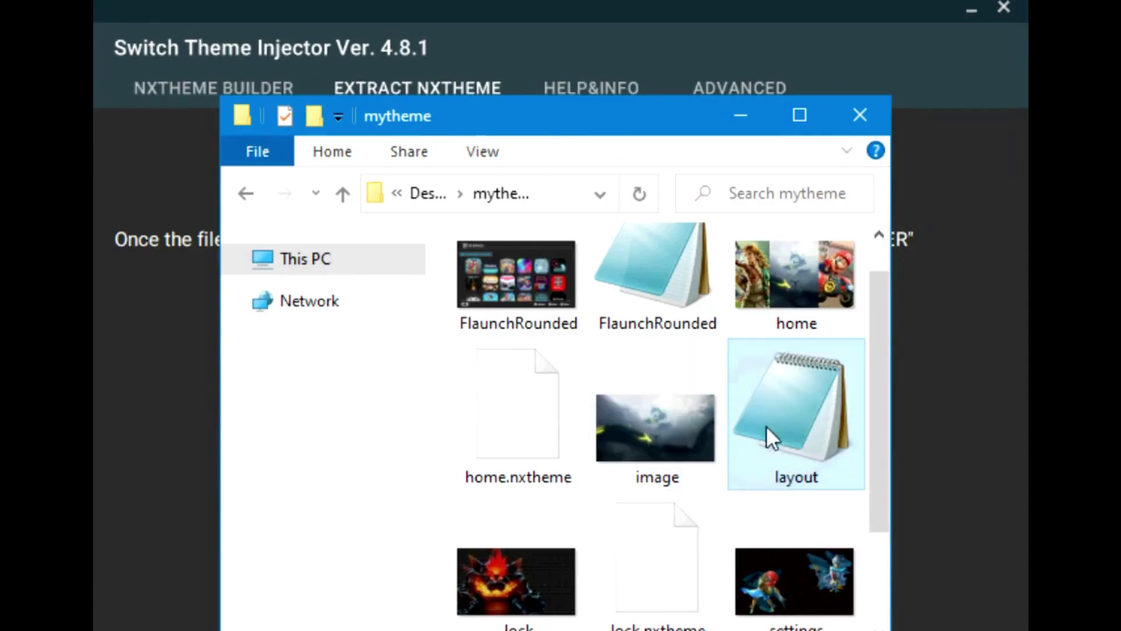
{"action": "left_click", "coordinate": [670, 439]}
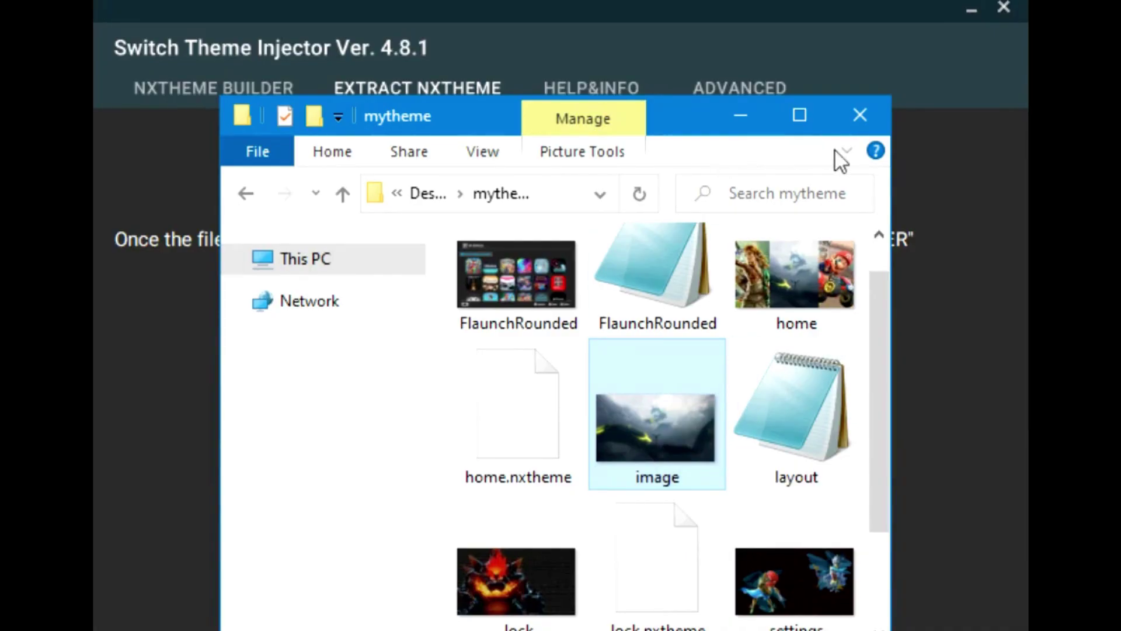
{"action": "left_click", "coordinate": [859, 115]}
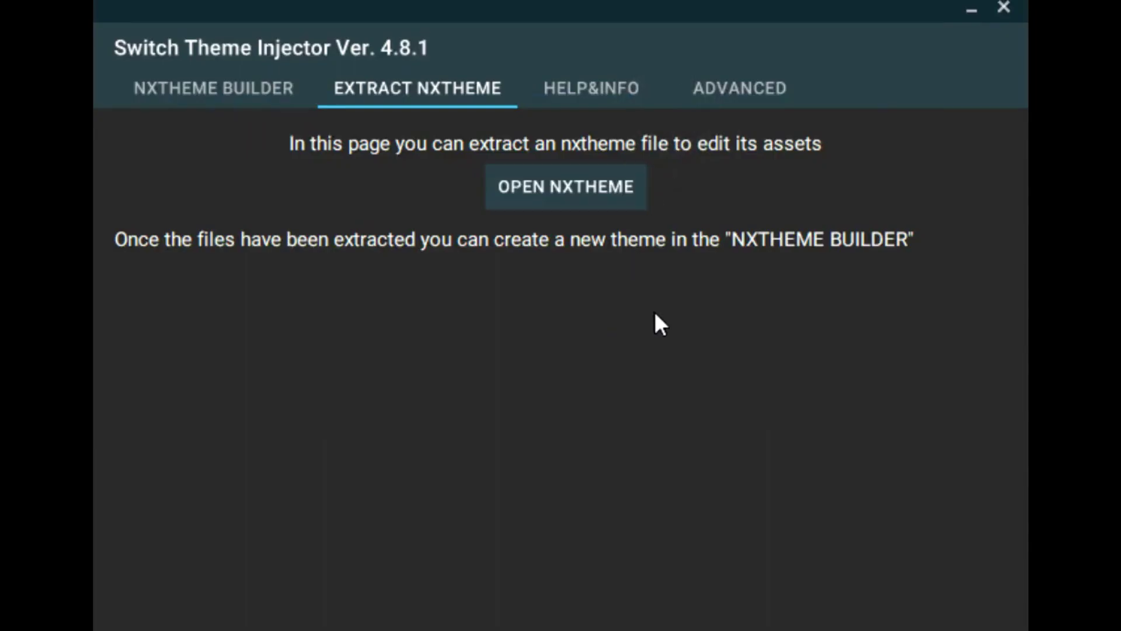